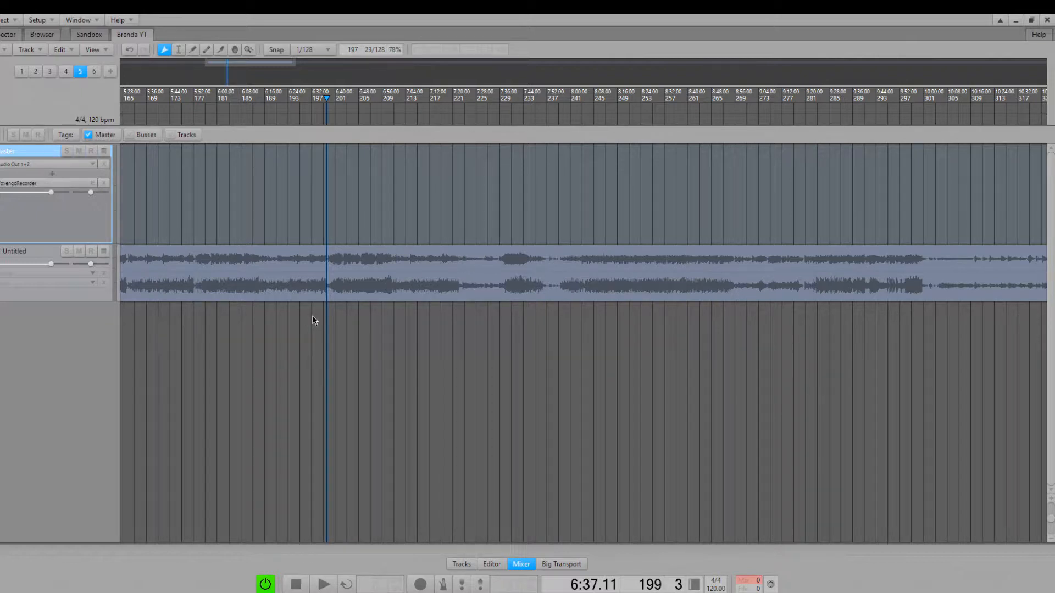
# Play the stereo recording from bar 199 to hear both of its channels together.
pyautogui.scroll(8, 328, 332)
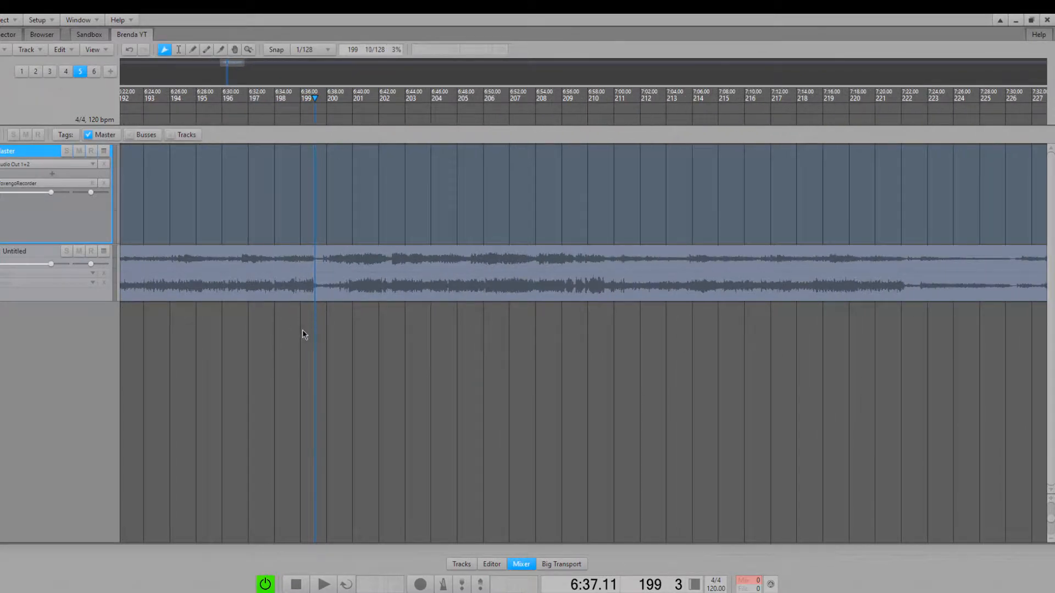
pyautogui.scroll(-10, 302, 332)
pyautogui.scroll(12, 318, 341)
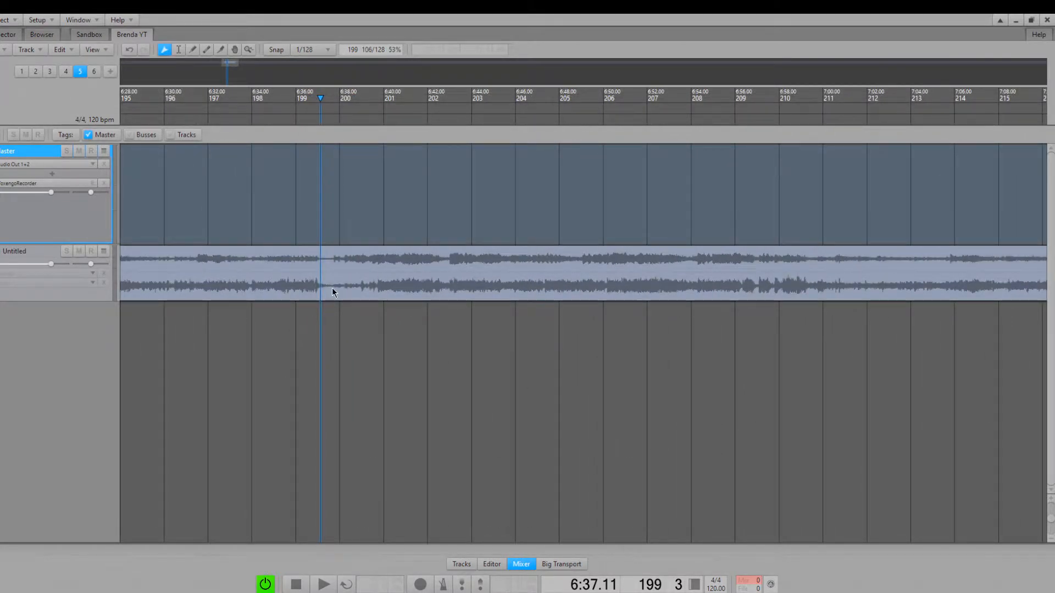
pyautogui.press('space')
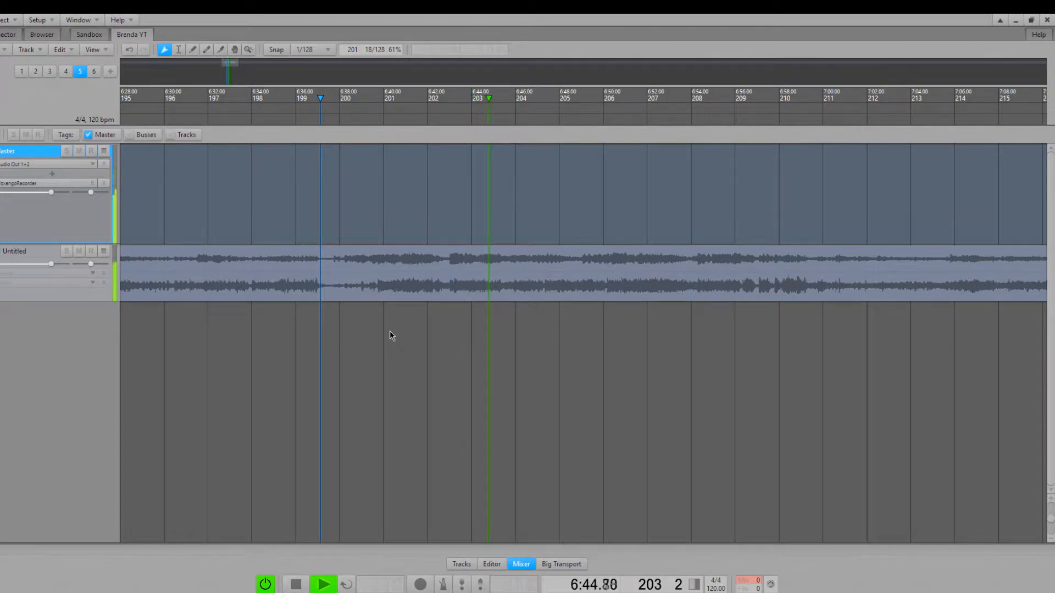
pyautogui.press('space')
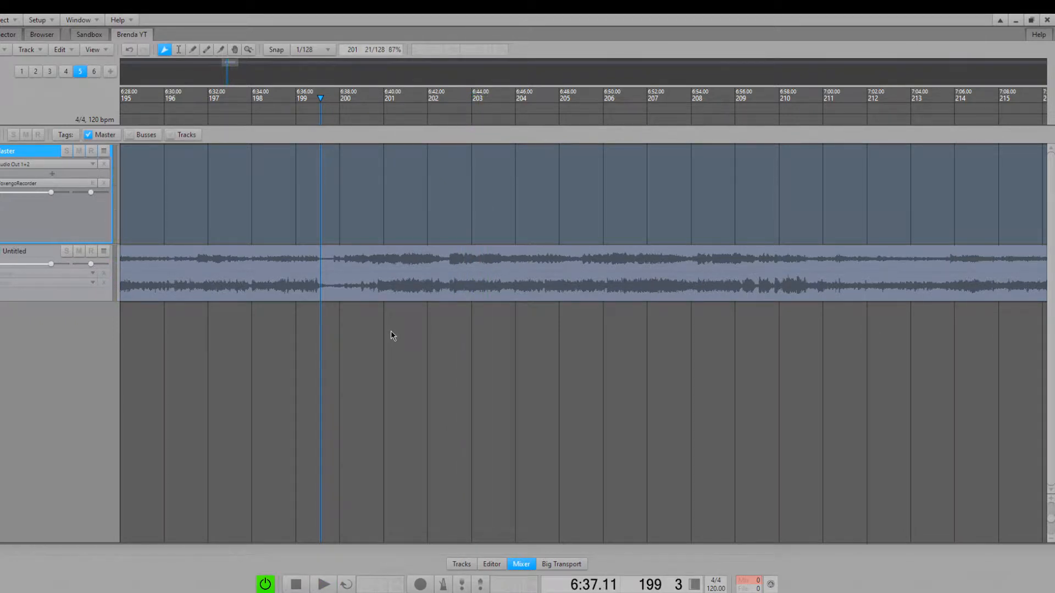
# Audition the recording with its track panned to either side, and return the output panning to centre.
pyautogui.moveTo(90, 268)
pyautogui.moveTo(85, 265); pyautogui.dragTo(70, 265)
pyautogui.press('space')
pyautogui.moveTo(77, 266)
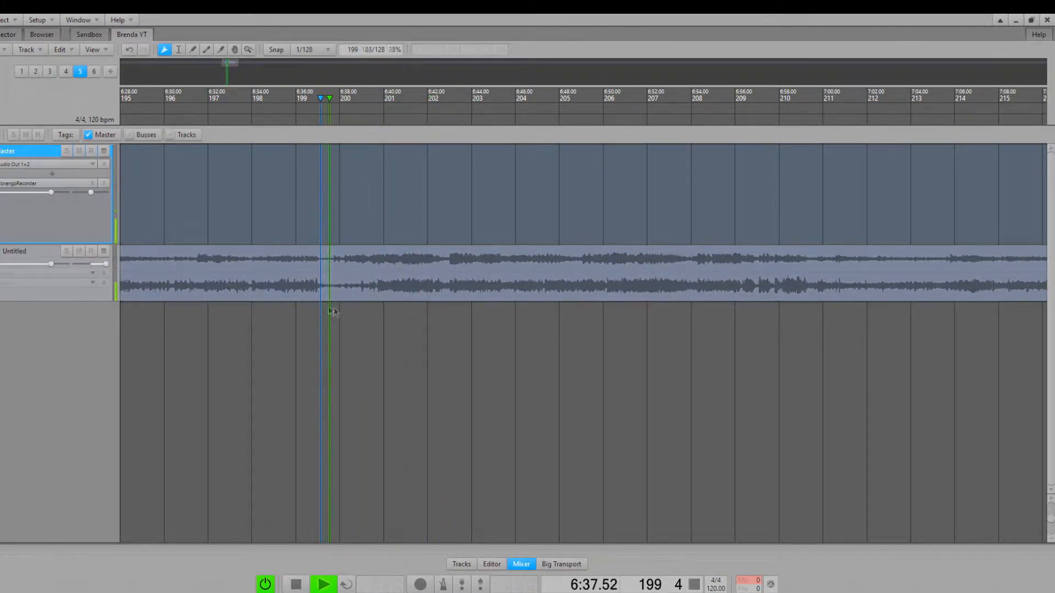
pyautogui.moveTo(104, 267)
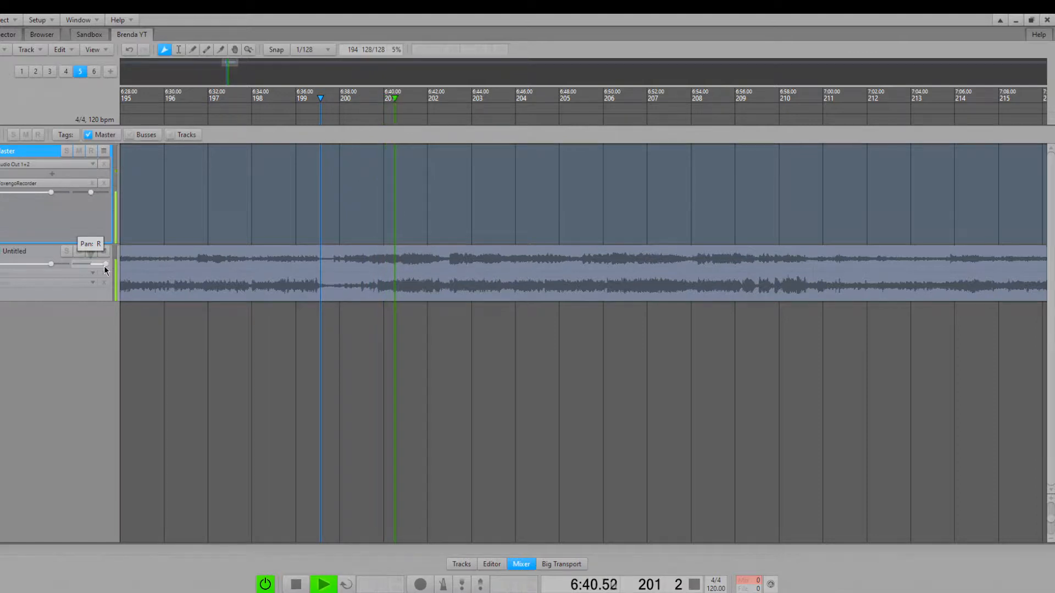
pyautogui.press('space')
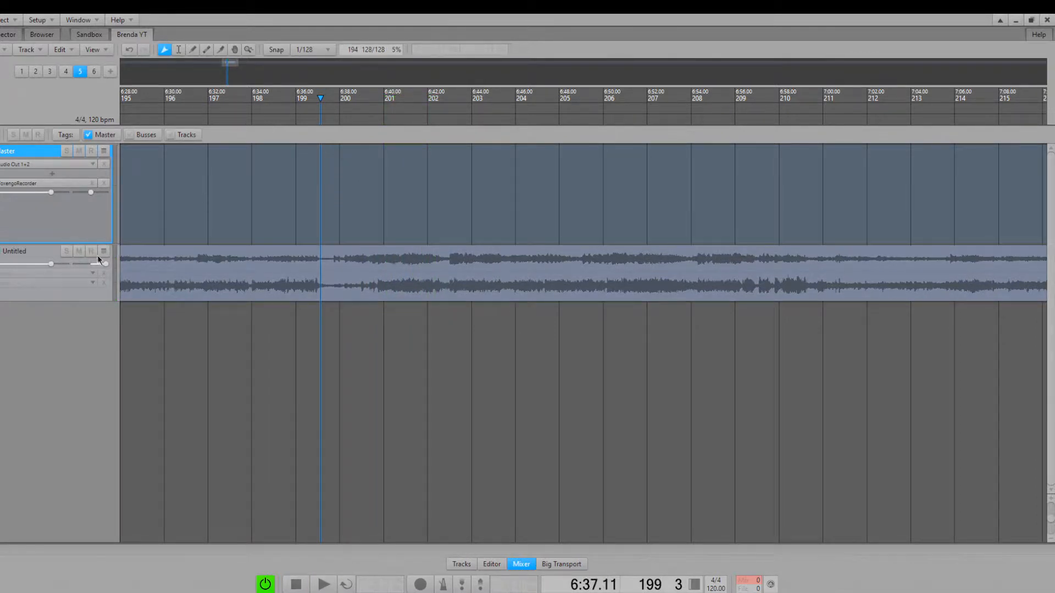
pyautogui.moveTo(101, 265); pyautogui.dragTo(96, 263)
pyautogui.doubleClick(96, 262)
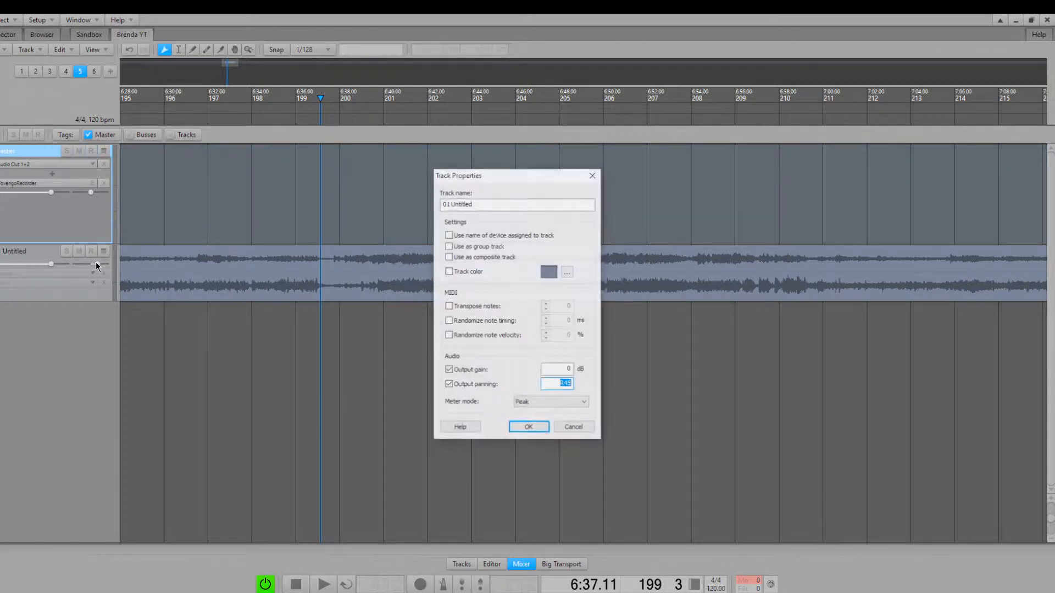
pyautogui.press('Return')
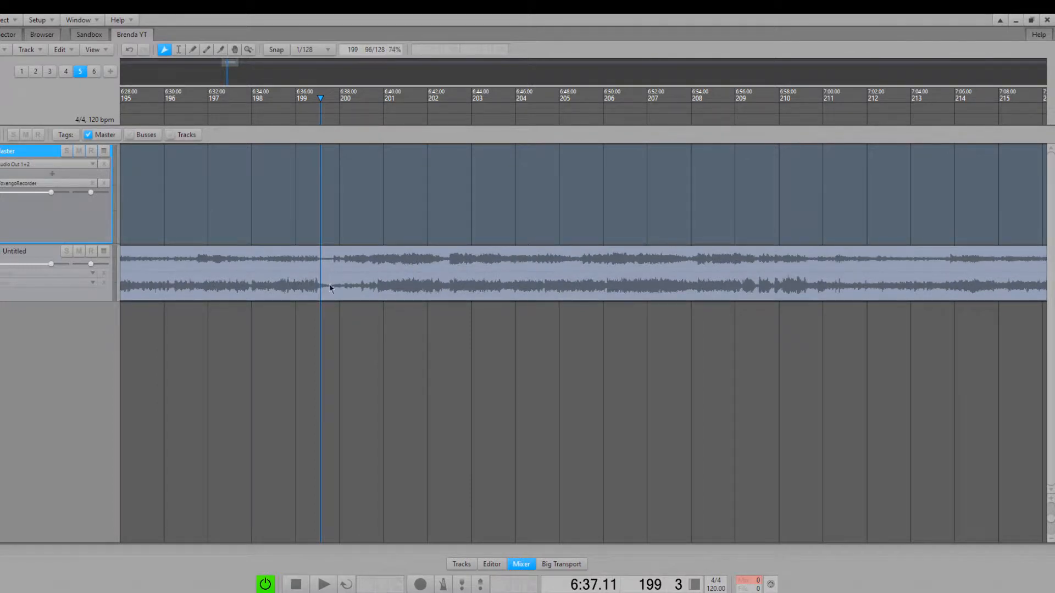
# Duplicate the recording's track and convert the upper track's sound event to a unique copy.
pyautogui.click(55, 254)
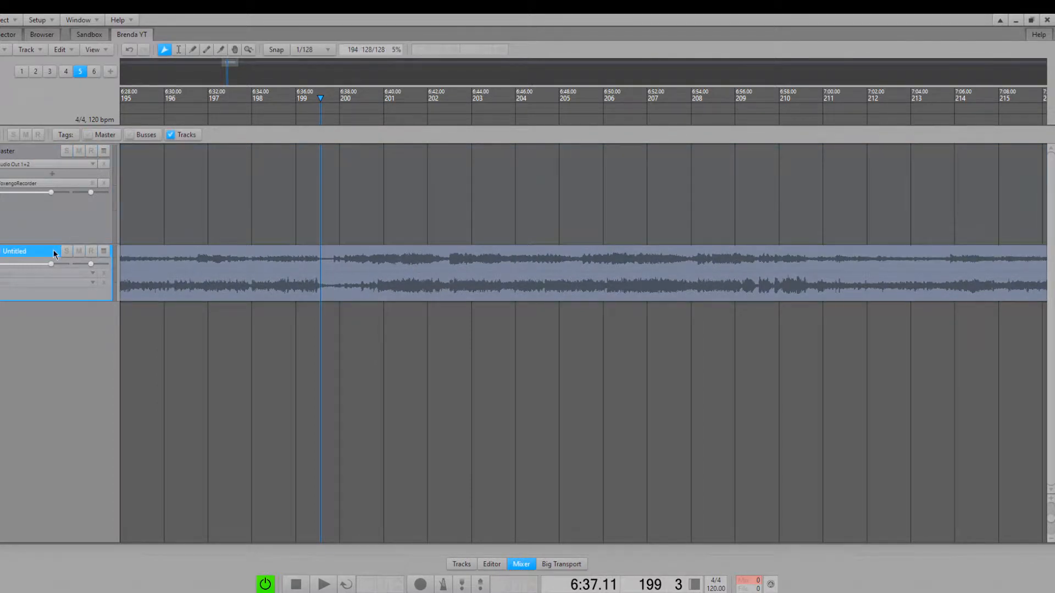
pyautogui.hotkey('shift', 'd')
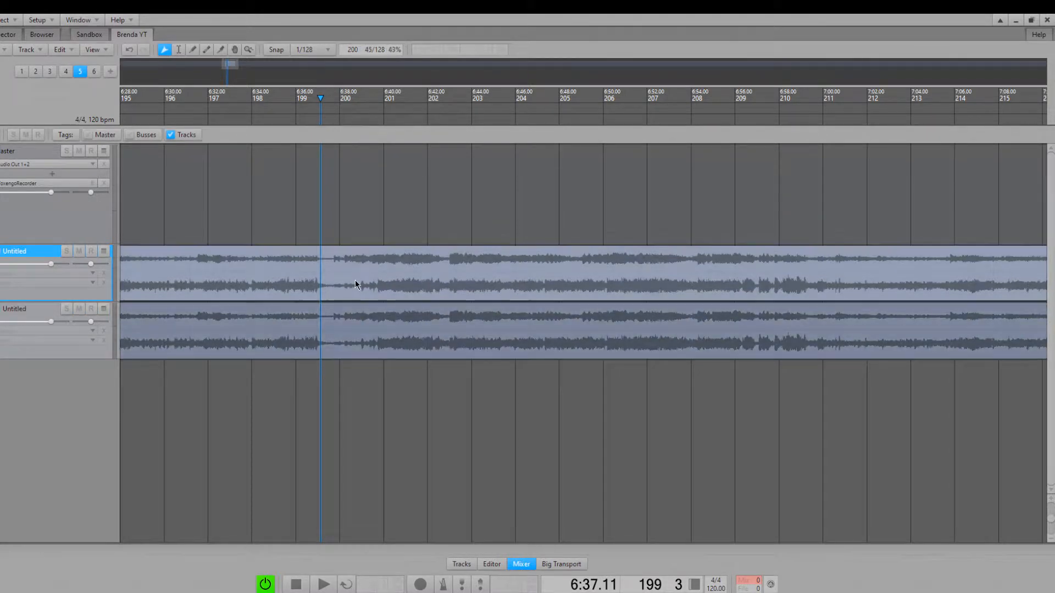
pyautogui.click(355, 284)
pyautogui.hotkey('shift', 'c')
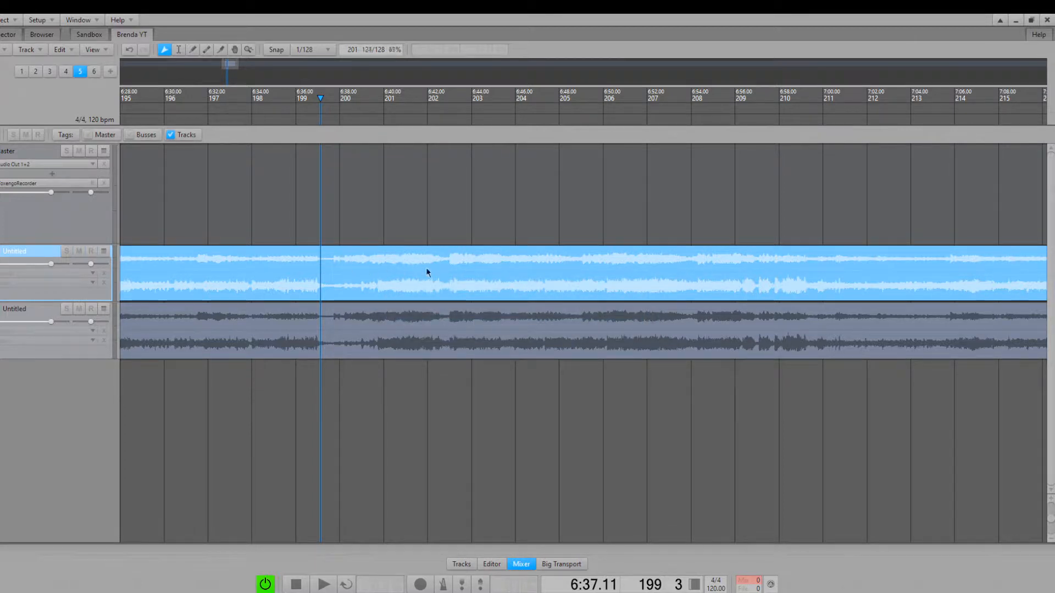
# Set the speaker configuration of the upper track's sound to Mono in its Sound Properties.
pyautogui.rightClick(332, 274)
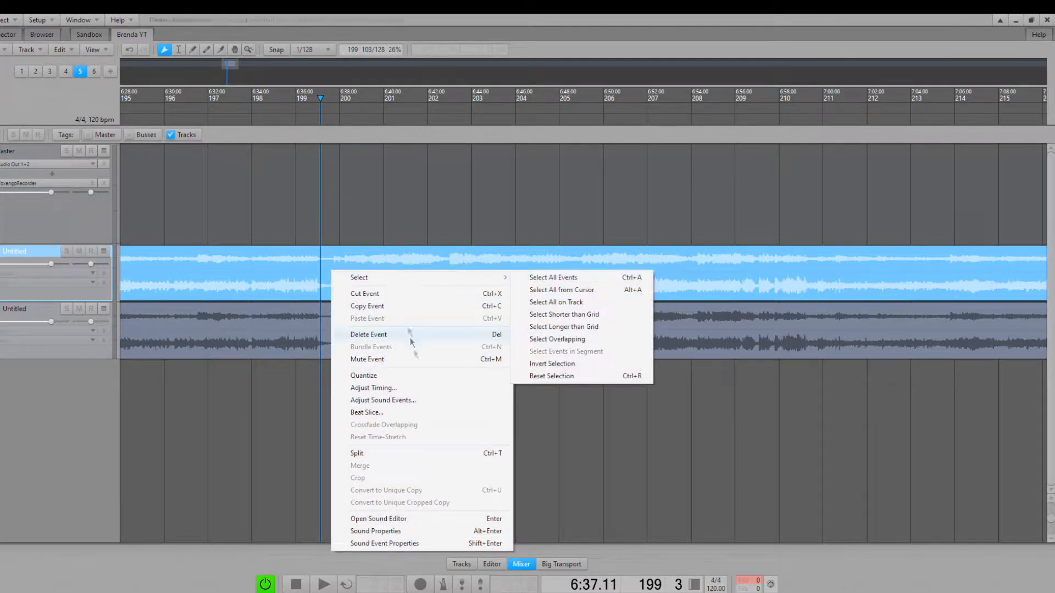
pyautogui.click(384, 532)
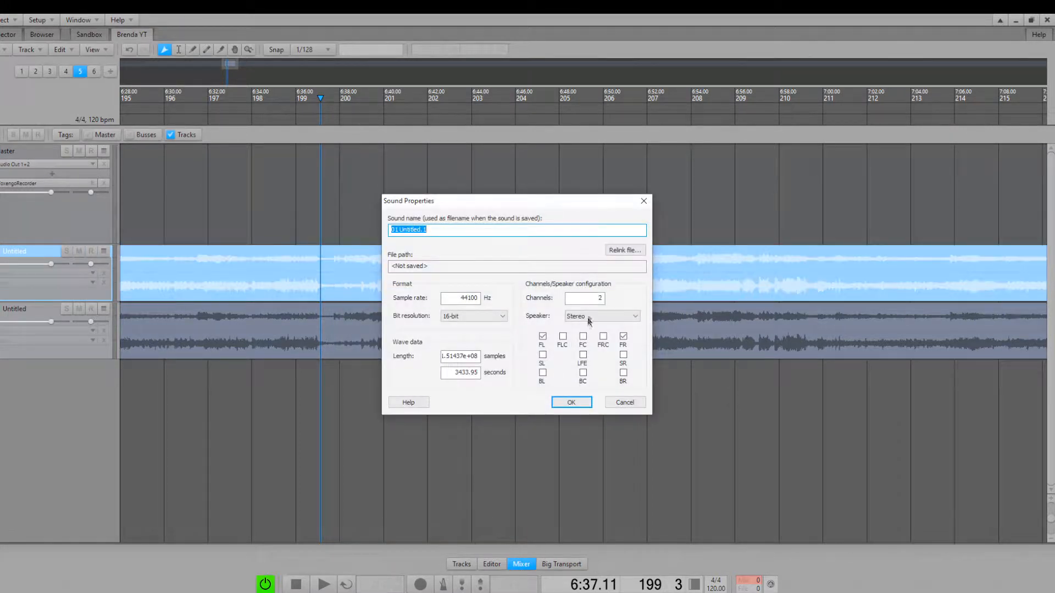
pyautogui.click(593, 317)
pyautogui.click(594, 328)
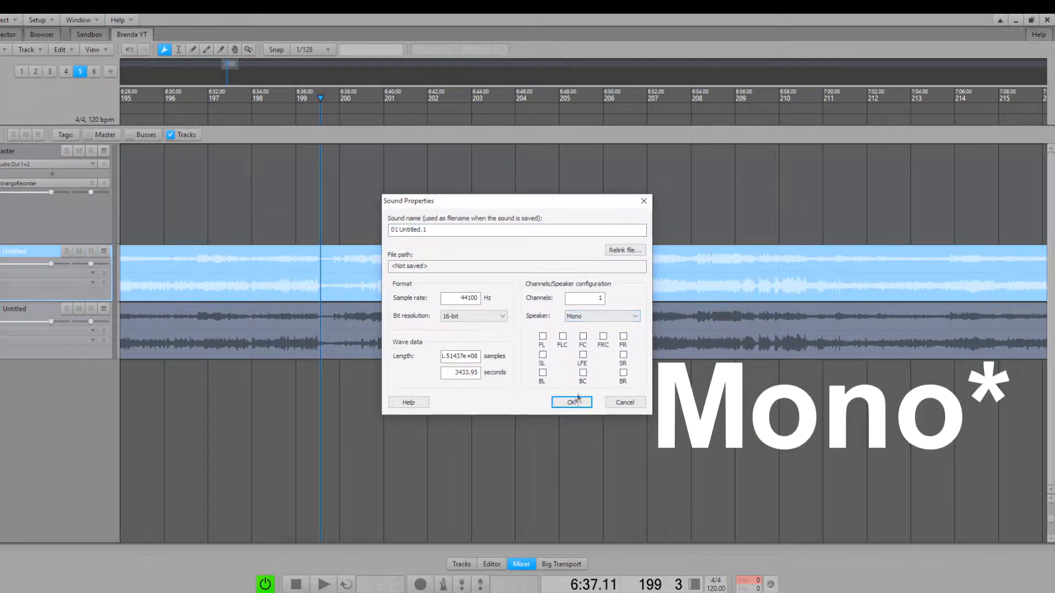
pyautogui.click(570, 403)
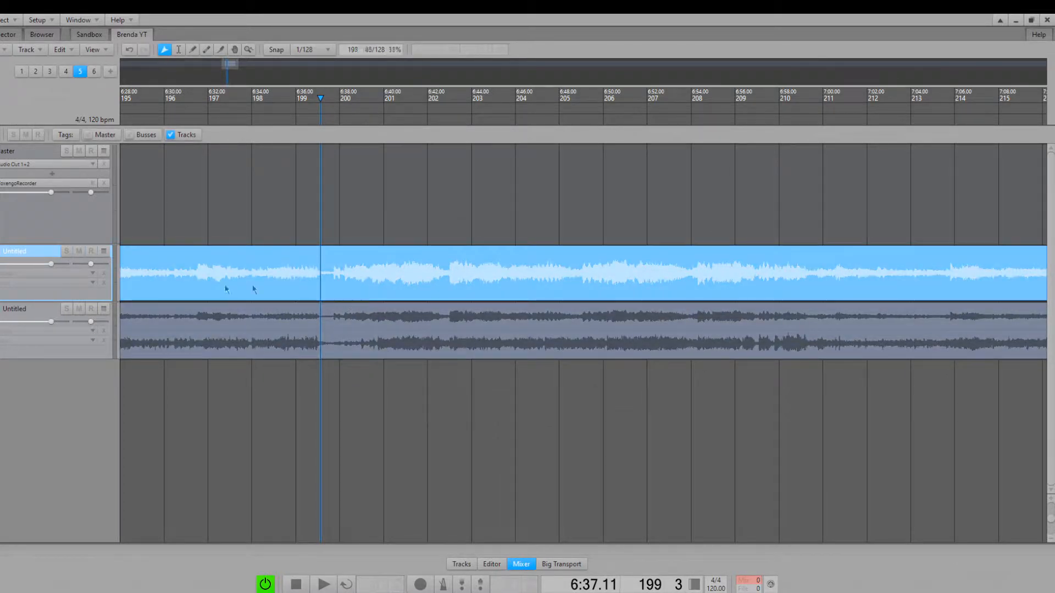
# Solo the upper mono track and play it from bar 199.
pyautogui.click(66, 251)
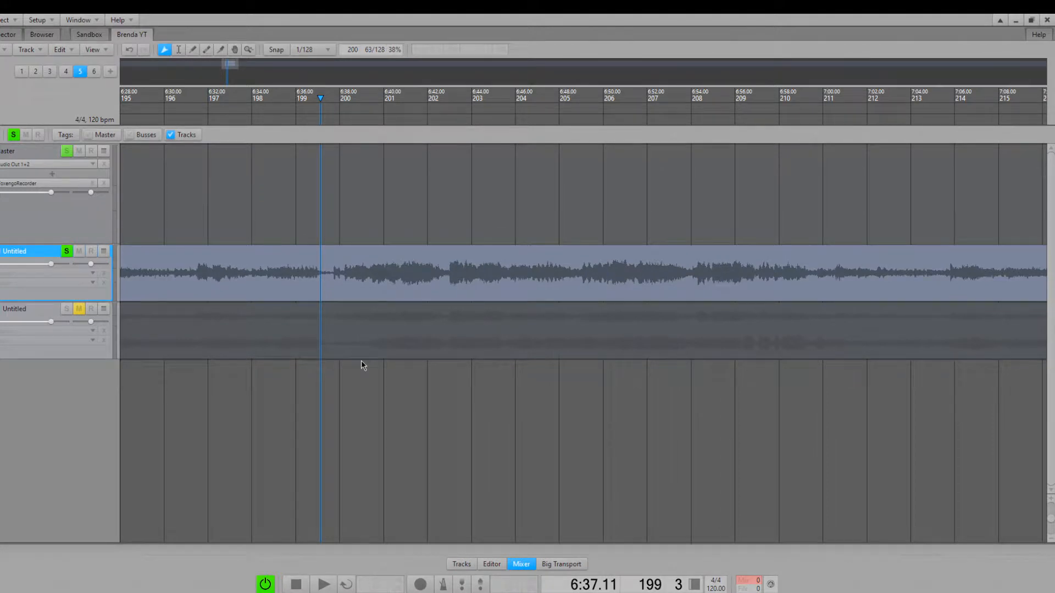
pyautogui.press('space')
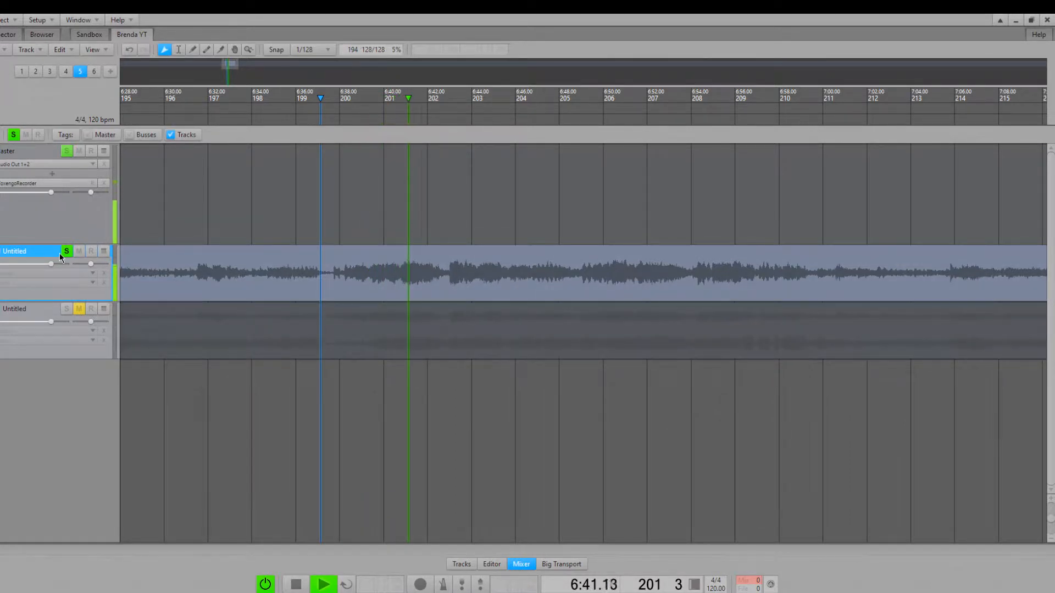
pyautogui.press('space')
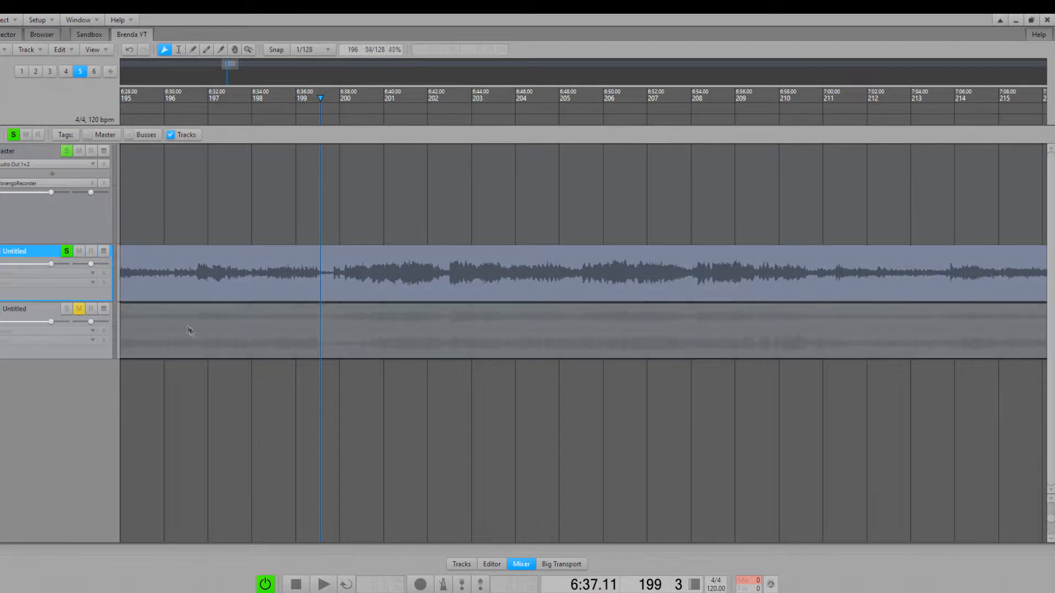
# Solo only the lower track and rotate the channels of its entire sound in the sound editor.
pyautogui.click(66, 309)
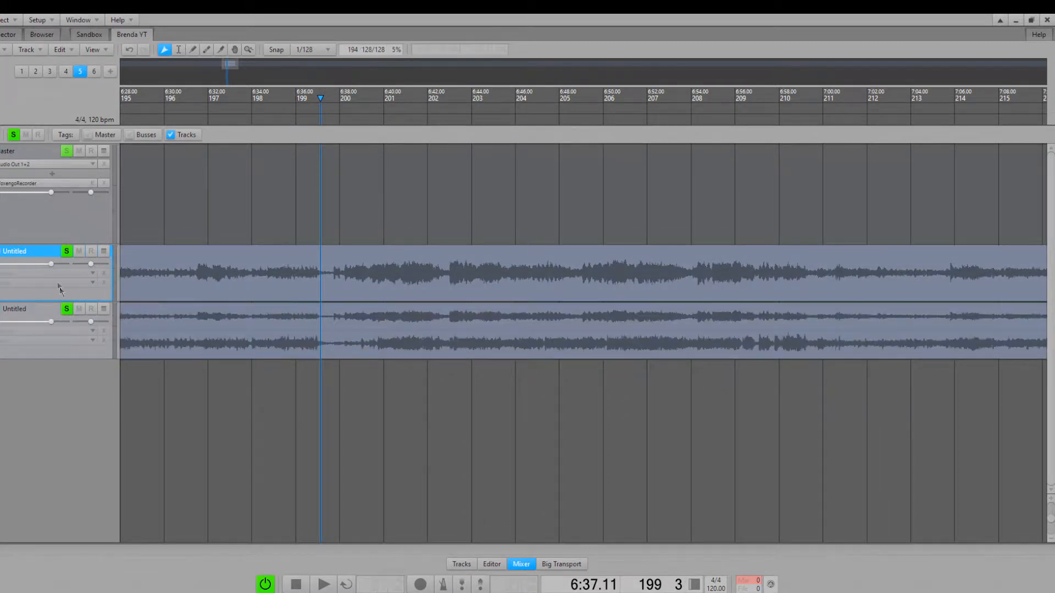
pyautogui.click(66, 251)
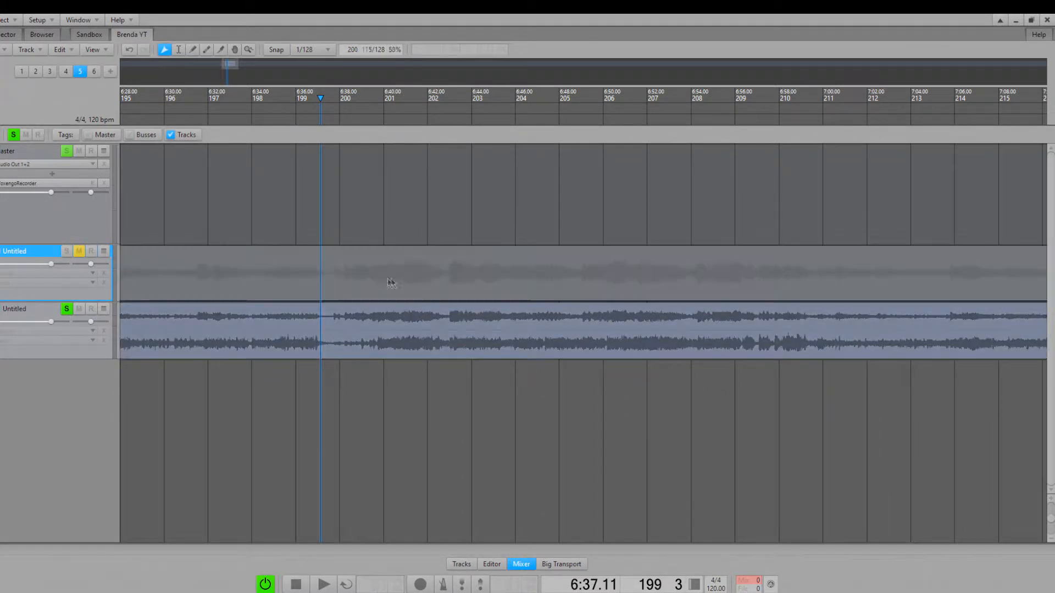
pyautogui.rightClick(329, 337)
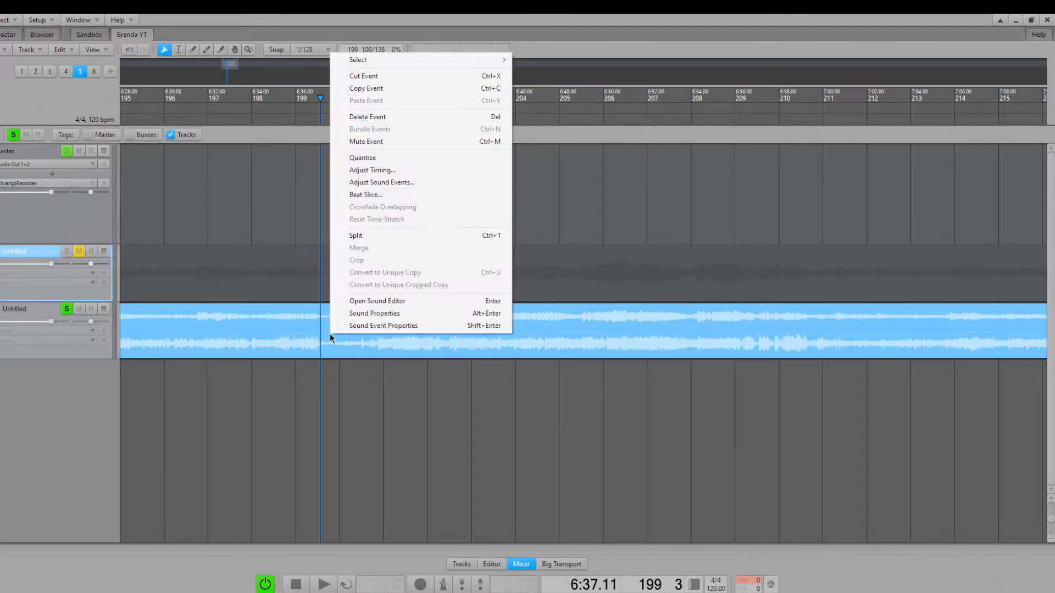
pyautogui.click(369, 302)
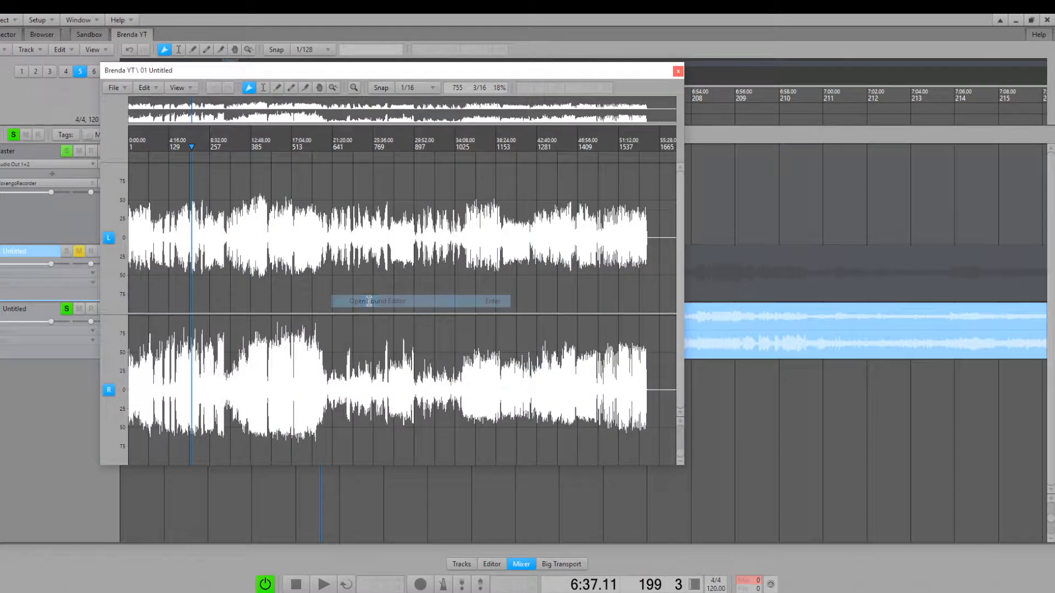
pyautogui.hotkey('ctrl', 'a')
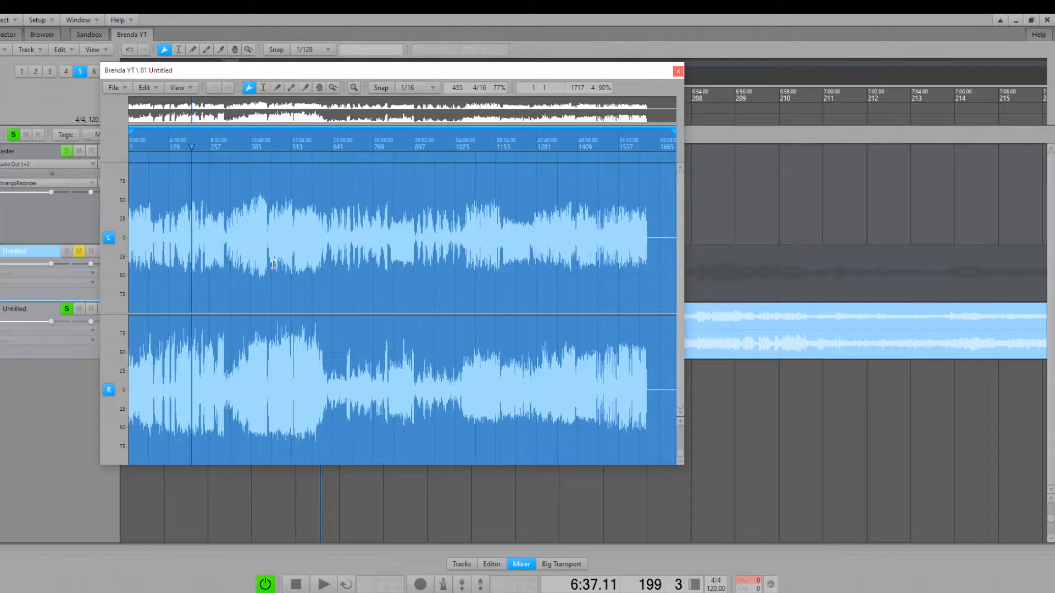
pyautogui.rightClick(301, 244)
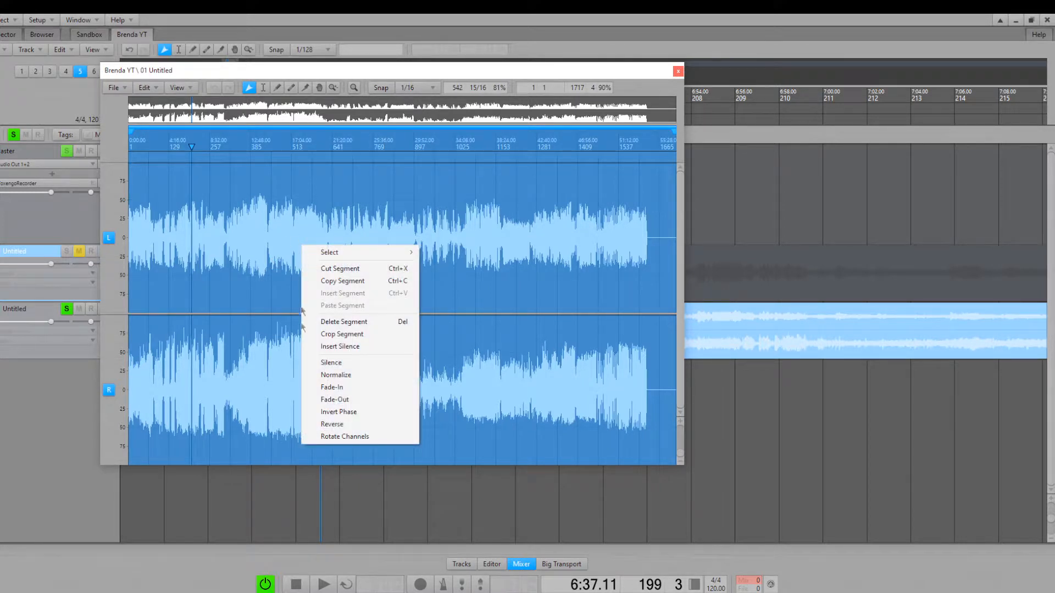
pyautogui.click(335, 437)
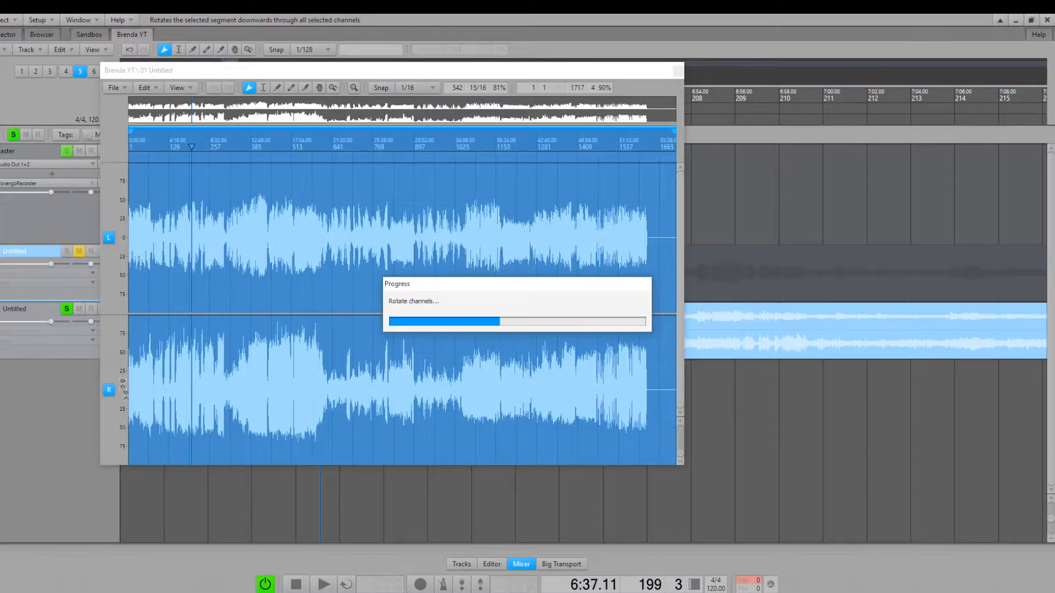
pyautogui.click(678, 71)
# Set the speaker configuration of the lower track's sound to Mono in its Sound Properties.
pyautogui.click(367, 373)
pyautogui.rightClick(377, 332)
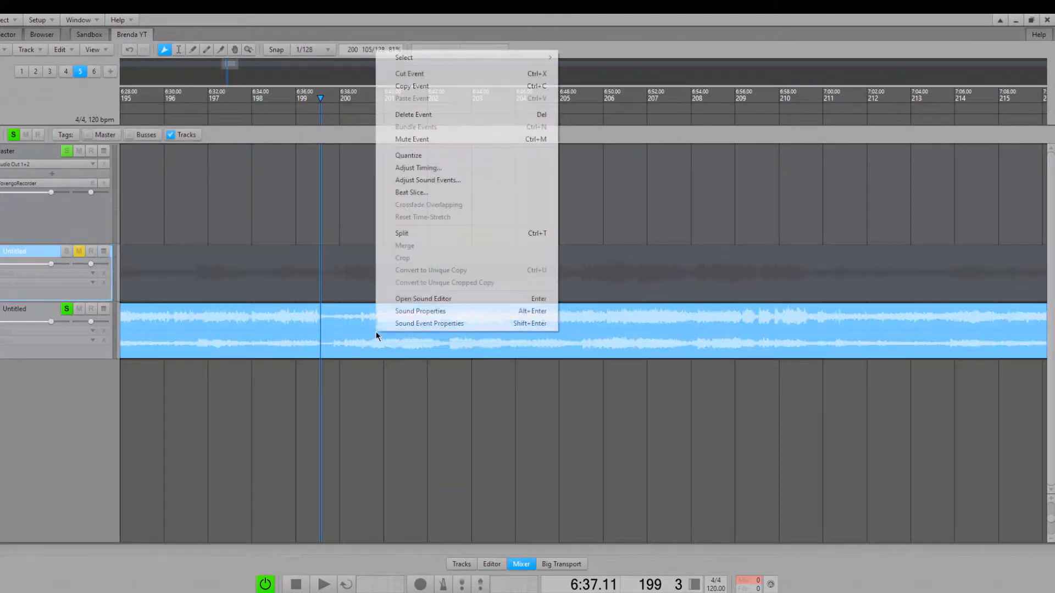
pyautogui.click(427, 312)
pyautogui.click(577, 316)
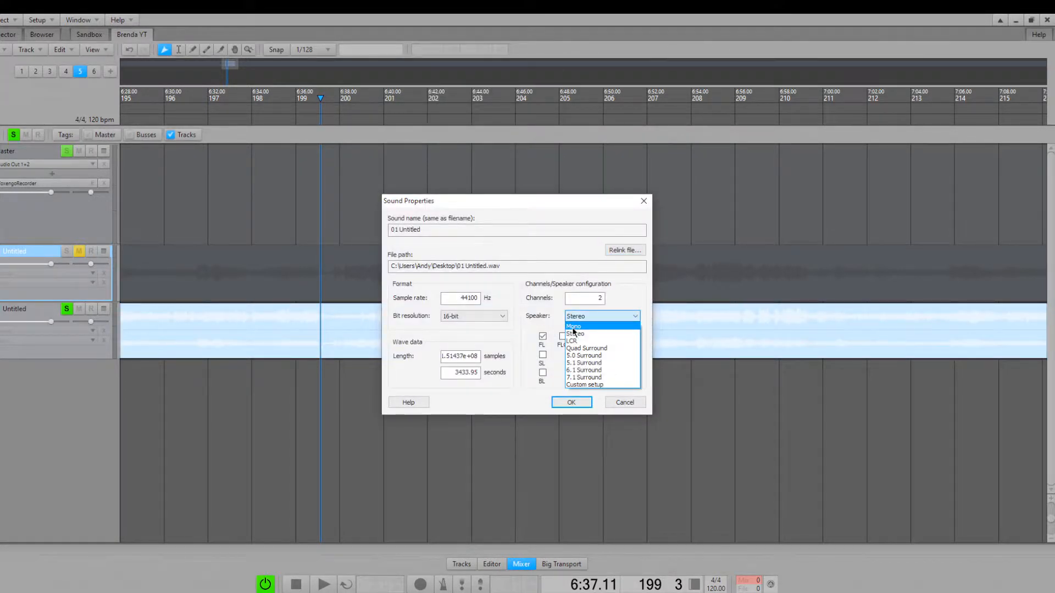
pyautogui.click(573, 326)
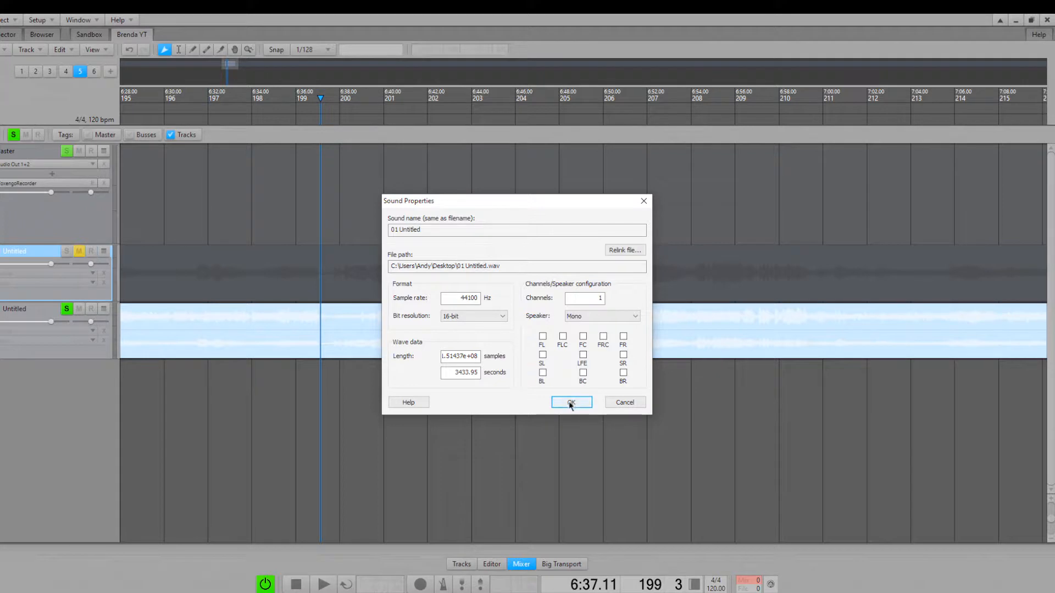
pyautogui.click(578, 402)
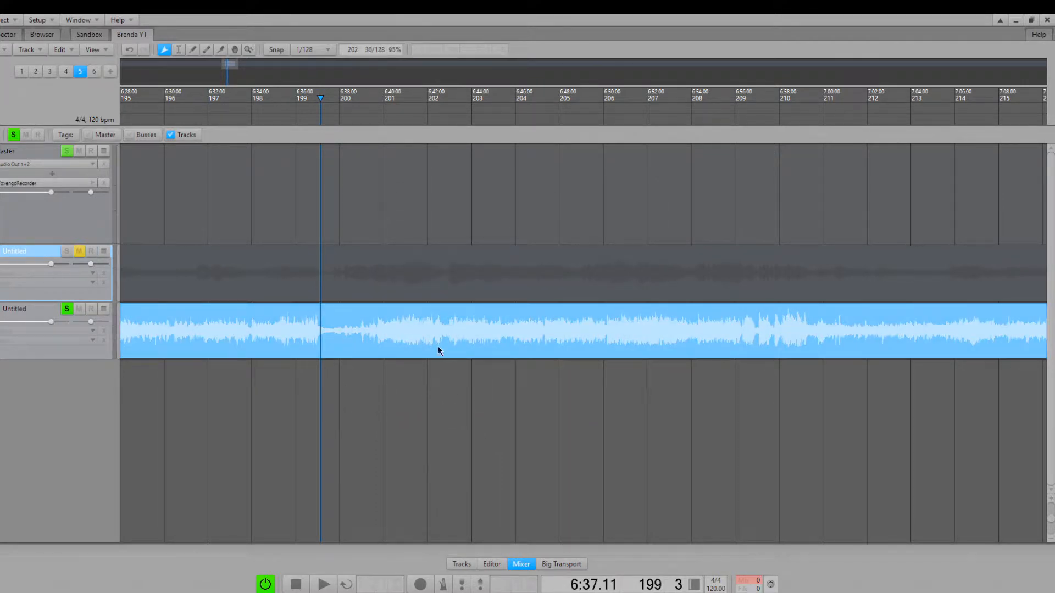
# Play the soloed lower mono track from bar 199 and release its solo.
pyautogui.press('space')
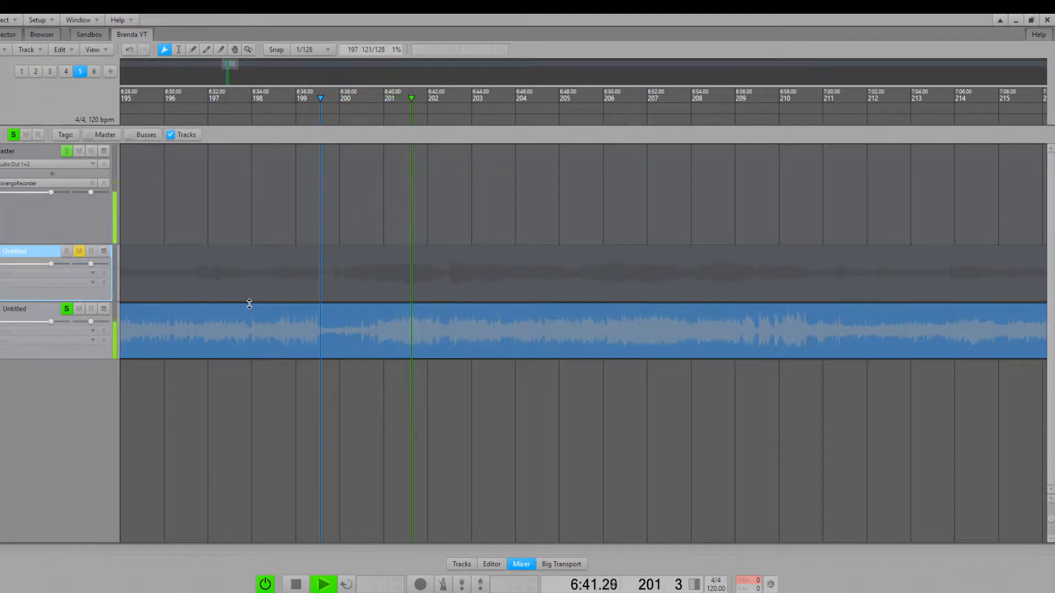
pyautogui.press('space')
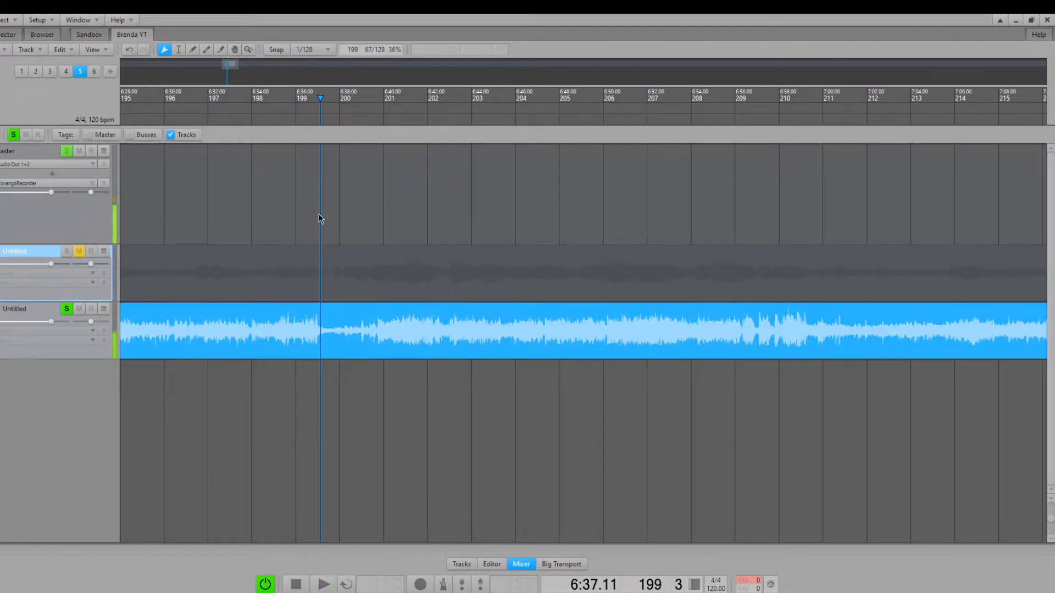
pyautogui.click(67, 308)
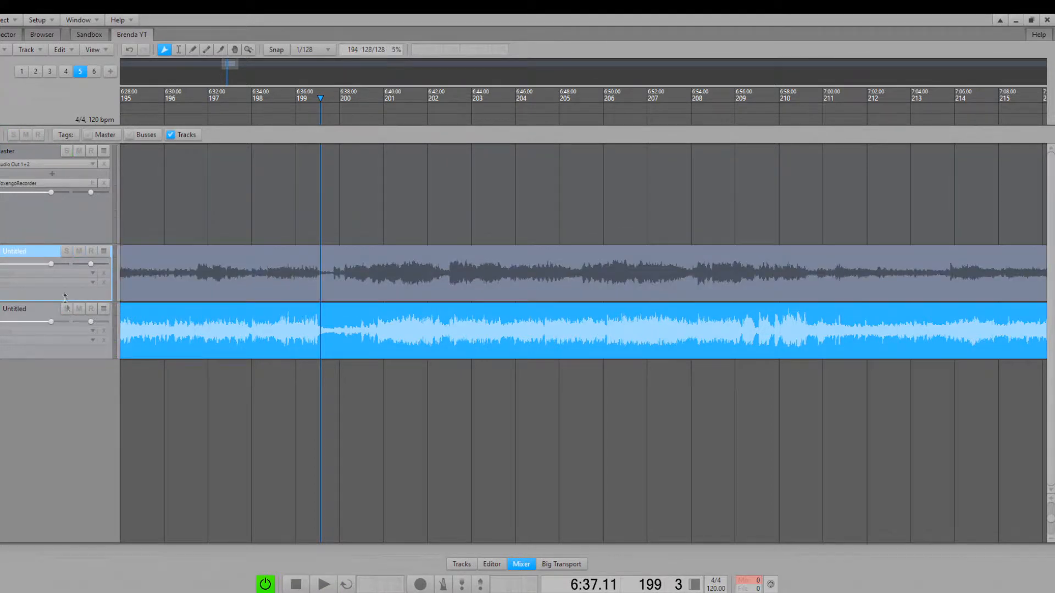
# Play the upper track soloed, and add the lower track to the solo during playback to compare them.
pyautogui.click(65, 251)
pyautogui.press('space')
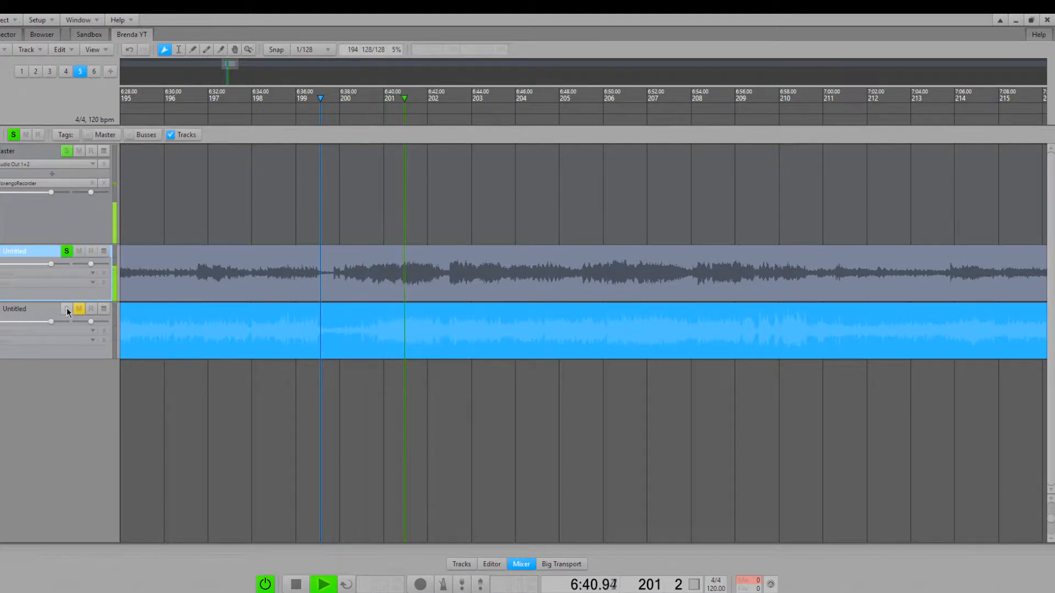
pyautogui.click(67, 308)
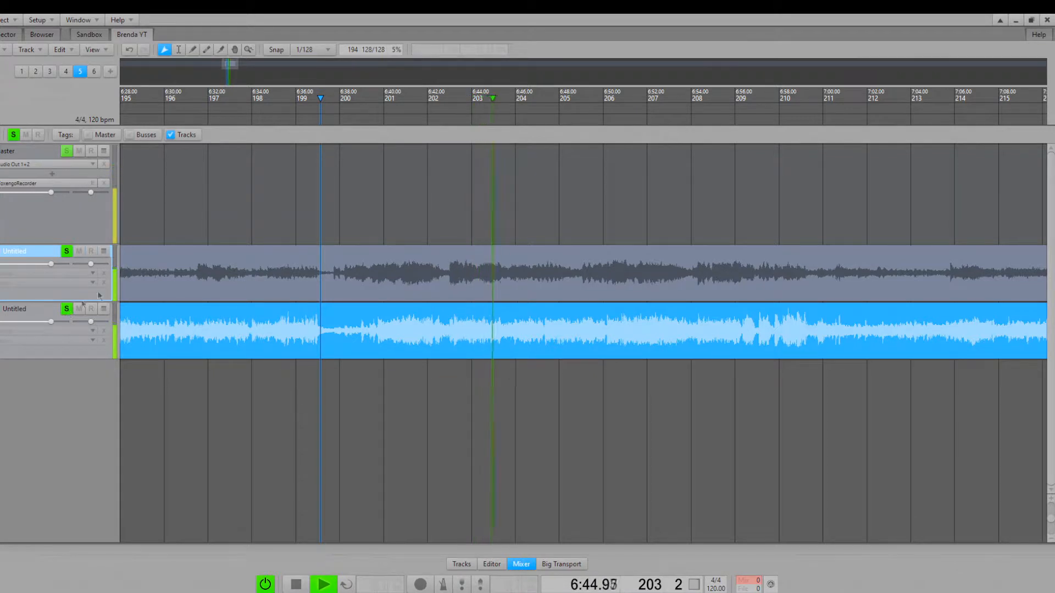
# Stop playback and release the solo on both mono tracks.
pyautogui.click(377, 201)
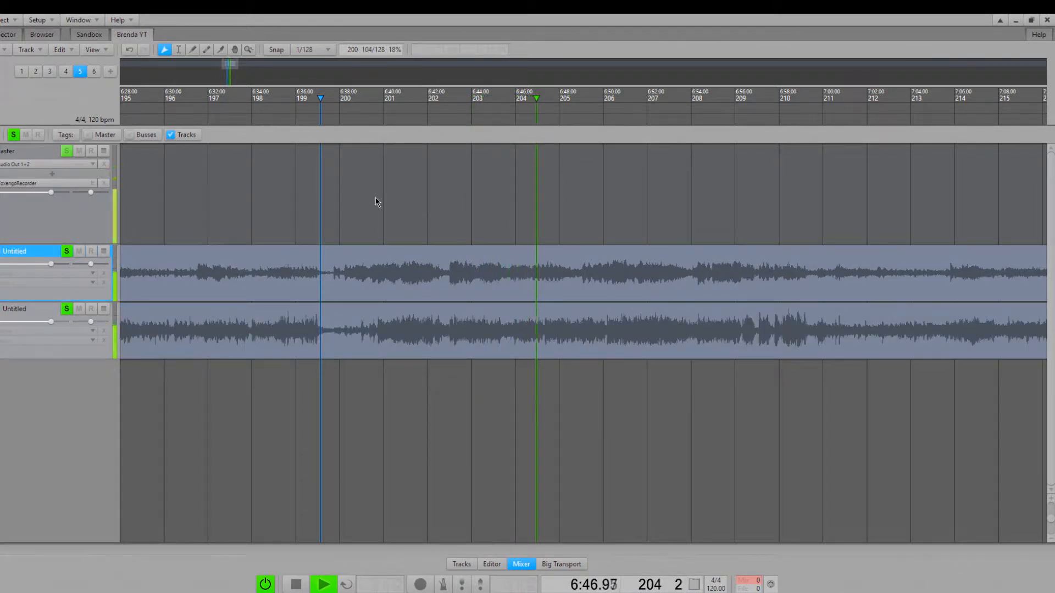
pyautogui.press('space')
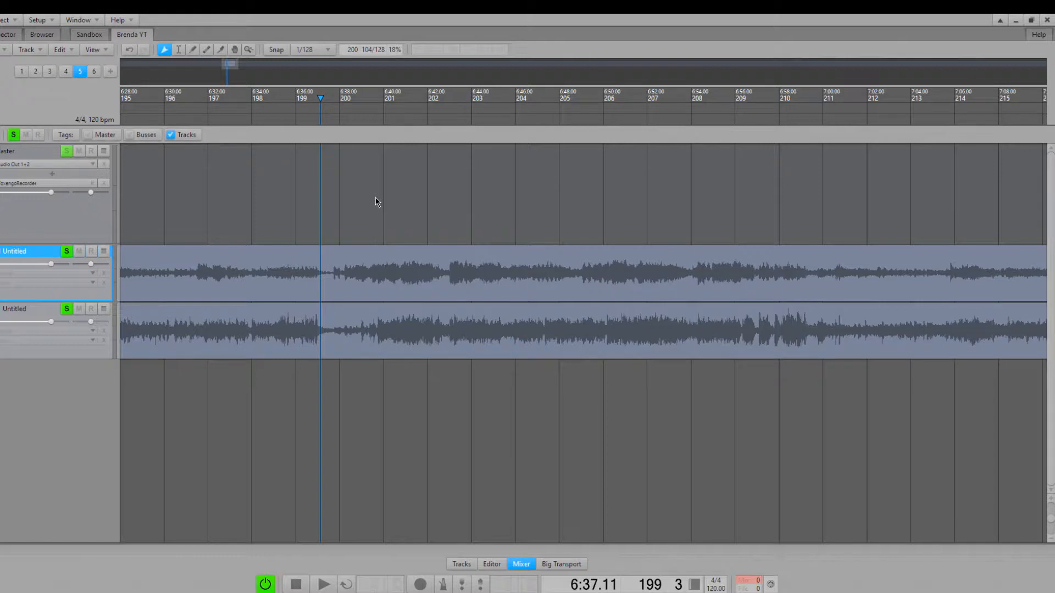
pyautogui.click(79, 251)
pyautogui.click(66, 308)
# Duplicate the lower mono track twice.
pyautogui.click(37, 312)
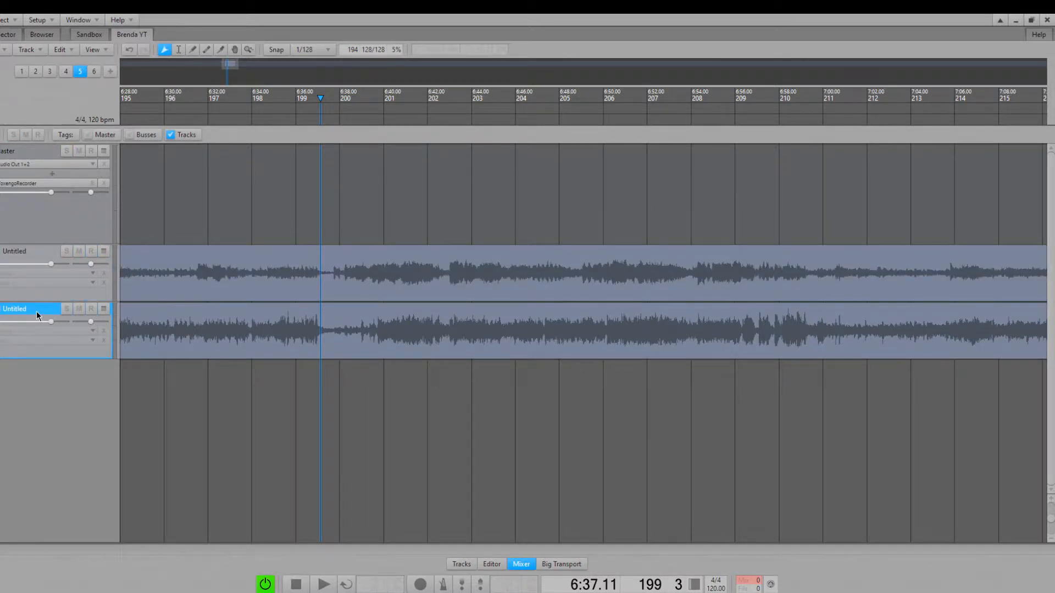
pyautogui.hotkey('ctrl', 'd')
pyautogui.hotkey('ctrl', 'd')
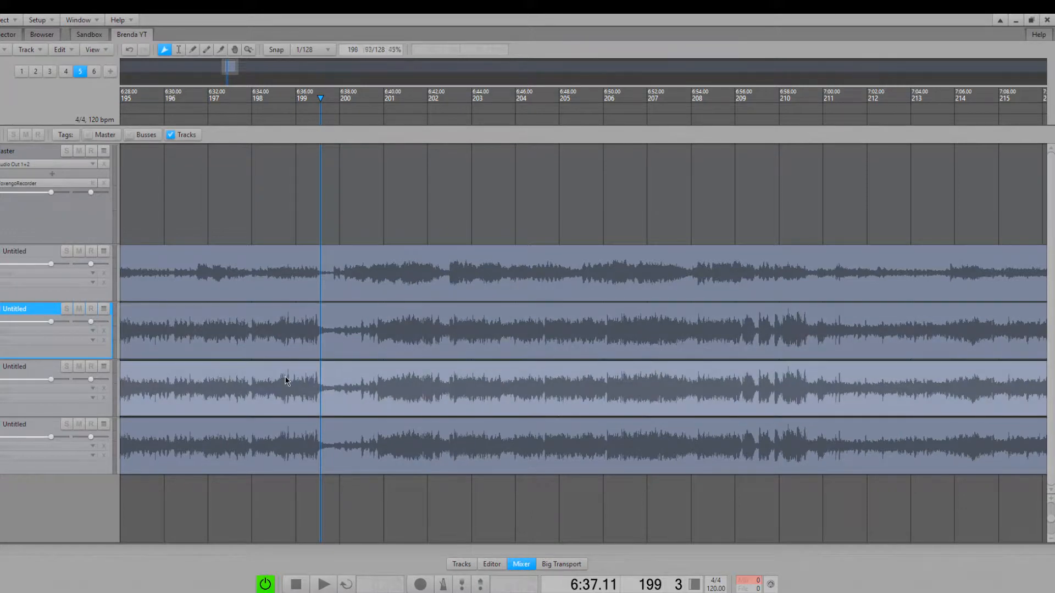
pyautogui.click(215, 447)
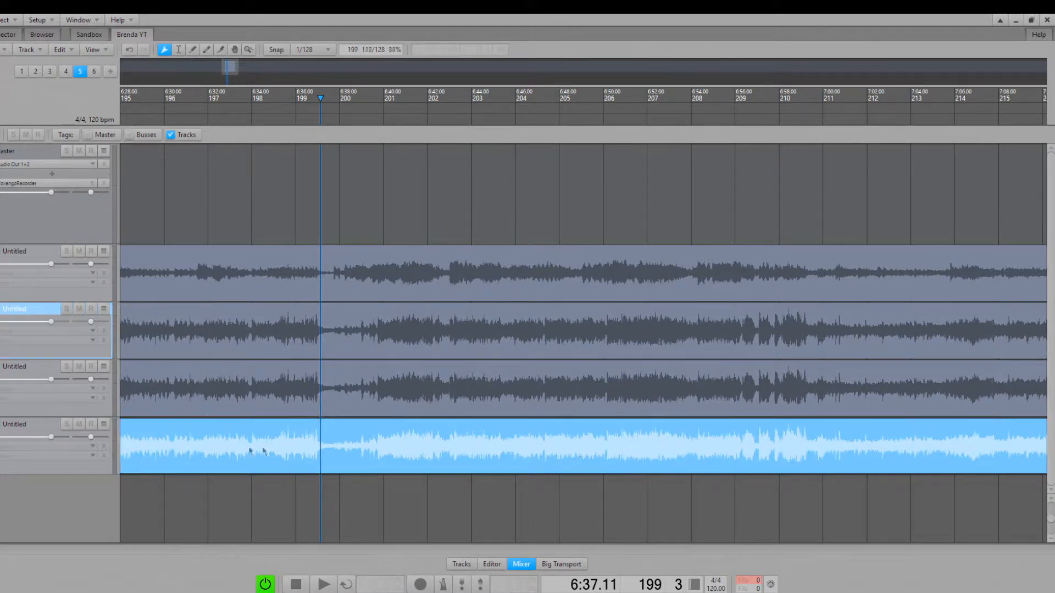
pyautogui.click(241, 396)
pyautogui.click(241, 347)
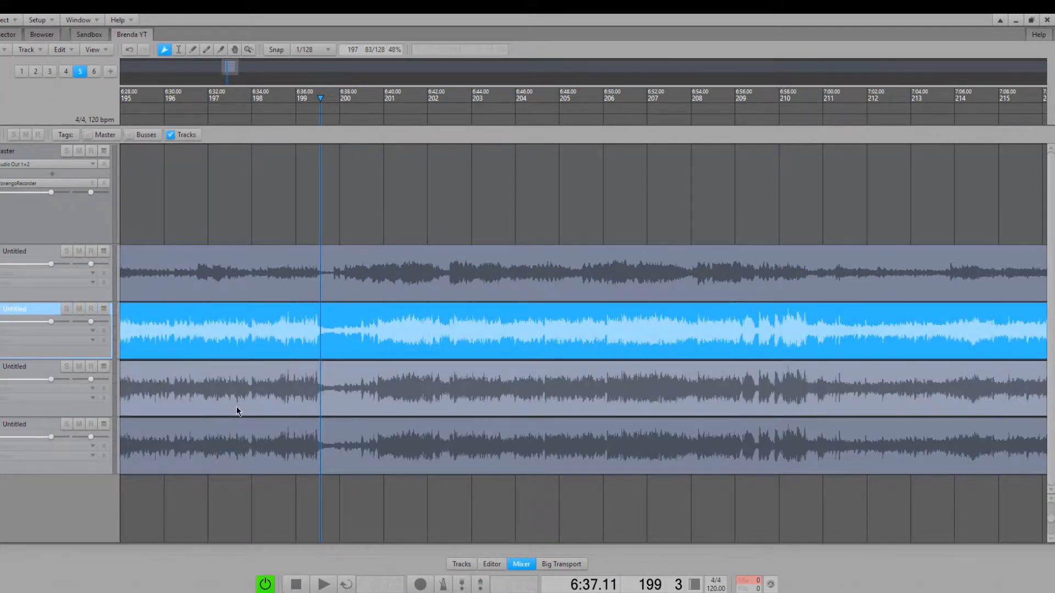
pyautogui.click(237, 407)
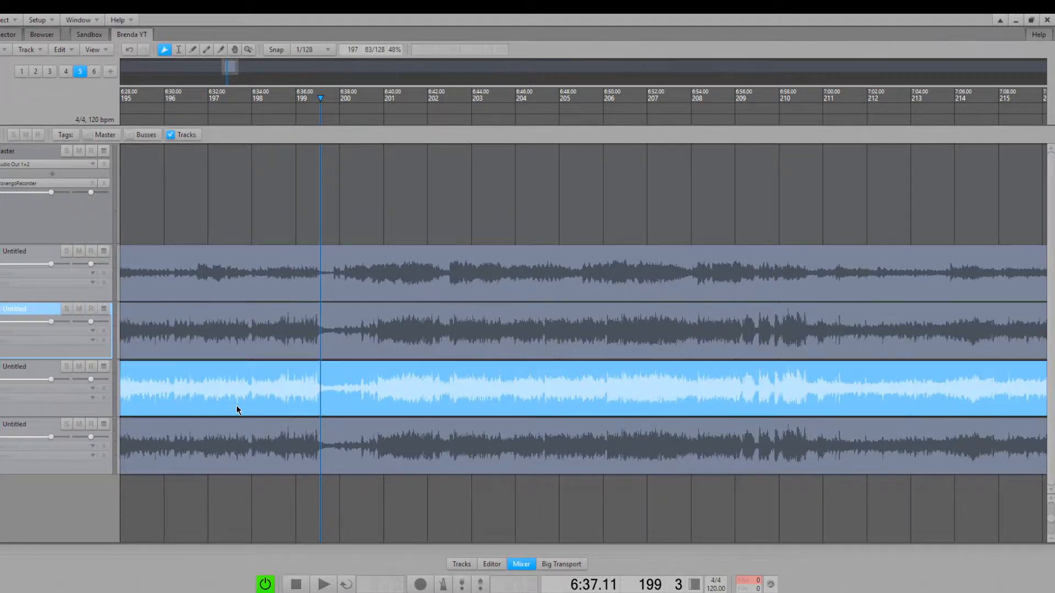
# Solo the bottommost duplicate track, increase its height and insert the reaeq-standalone effect on it.
pyautogui.moveTo(96, 322)
pyautogui.click(66, 424)
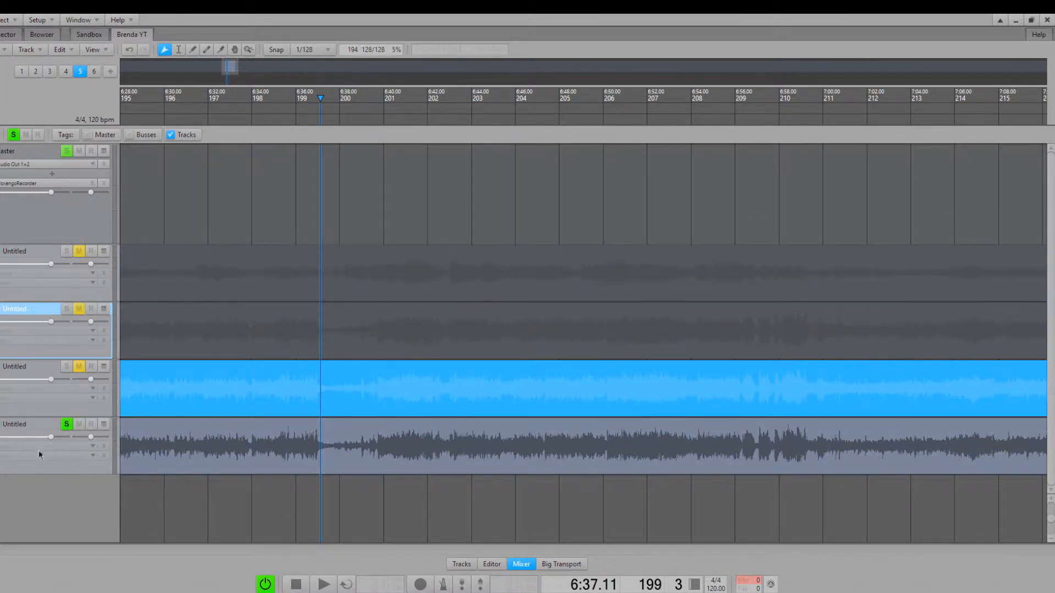
pyautogui.moveTo(31, 475); pyautogui.dragTo(30, 518)
pyautogui.click(31, 449)
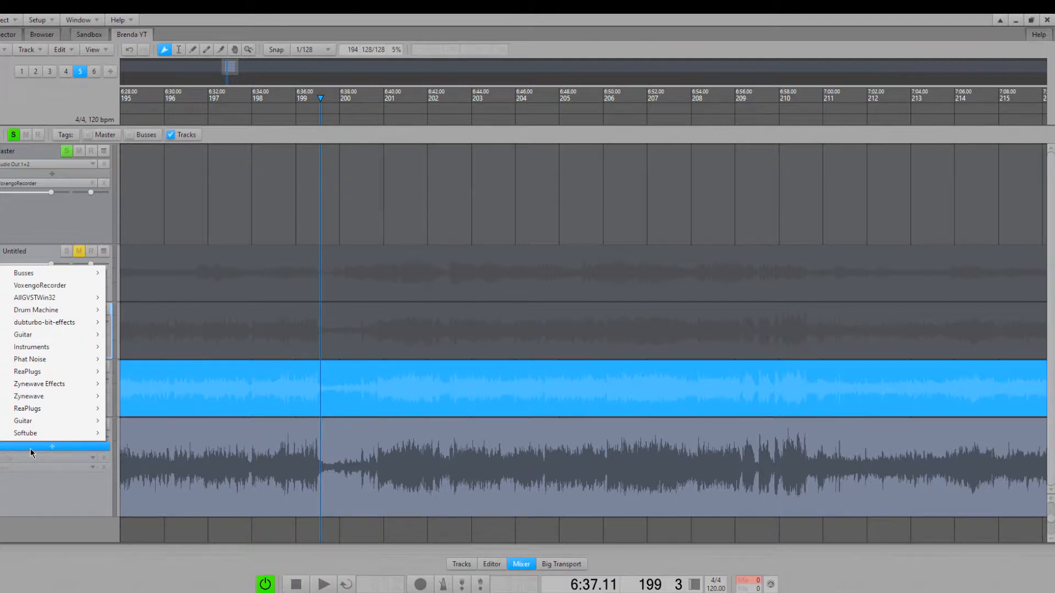
pyautogui.click(50, 448)
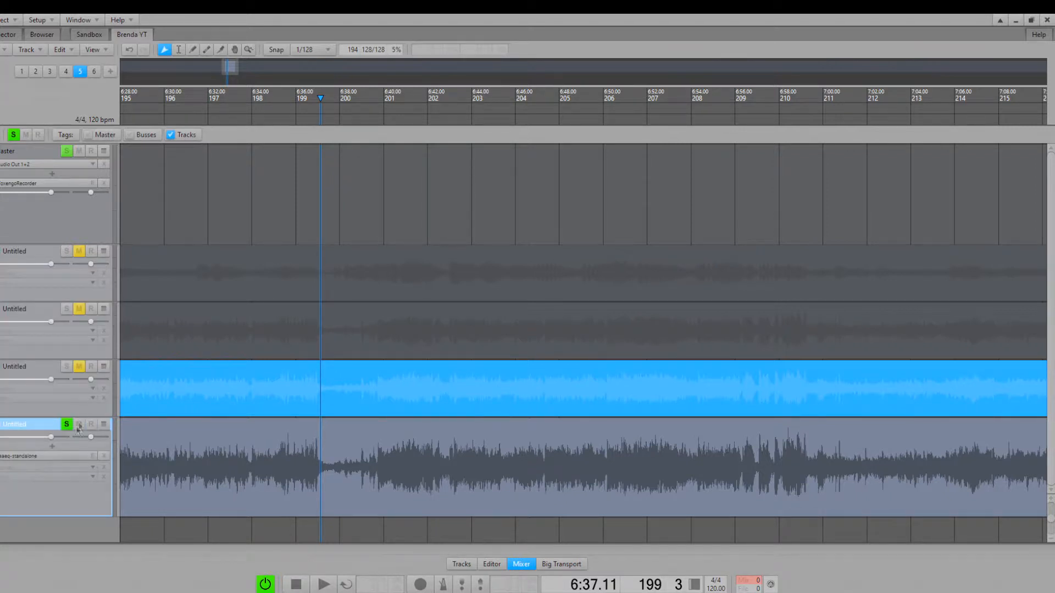
# Play the soloed track and pull EQ low shelf band 1 and high shelf band 4 to -inf gain, with band 4 at about 2415 Hz.
pyautogui.doubleClick(49, 456)
pyautogui.press('space')
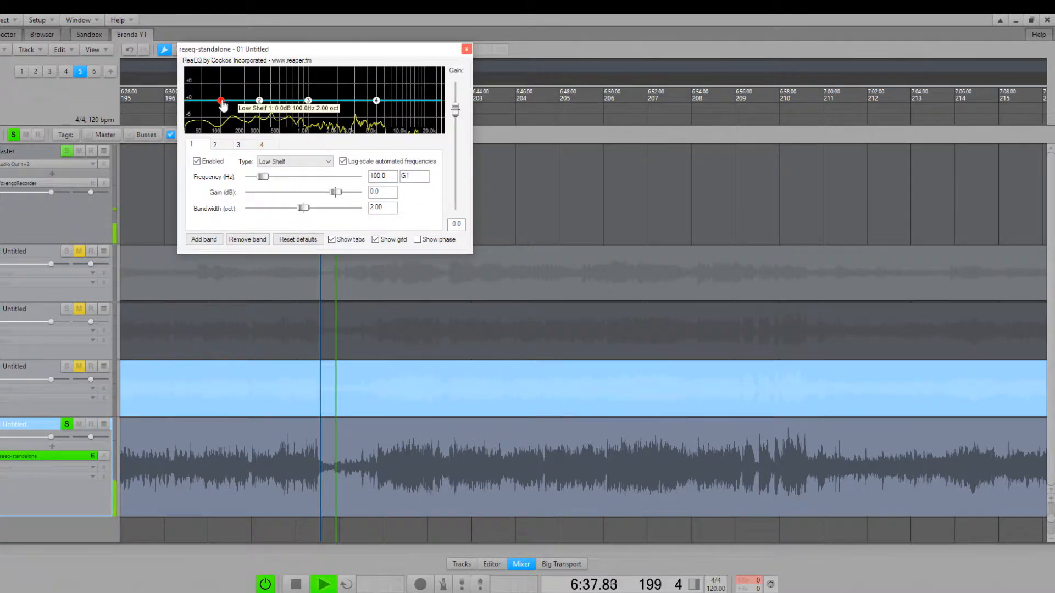
pyautogui.moveTo(188, 167); pyautogui.dragTo(217, 168)
pyautogui.moveTo(377, 101); pyautogui.dragTo(345, 176)
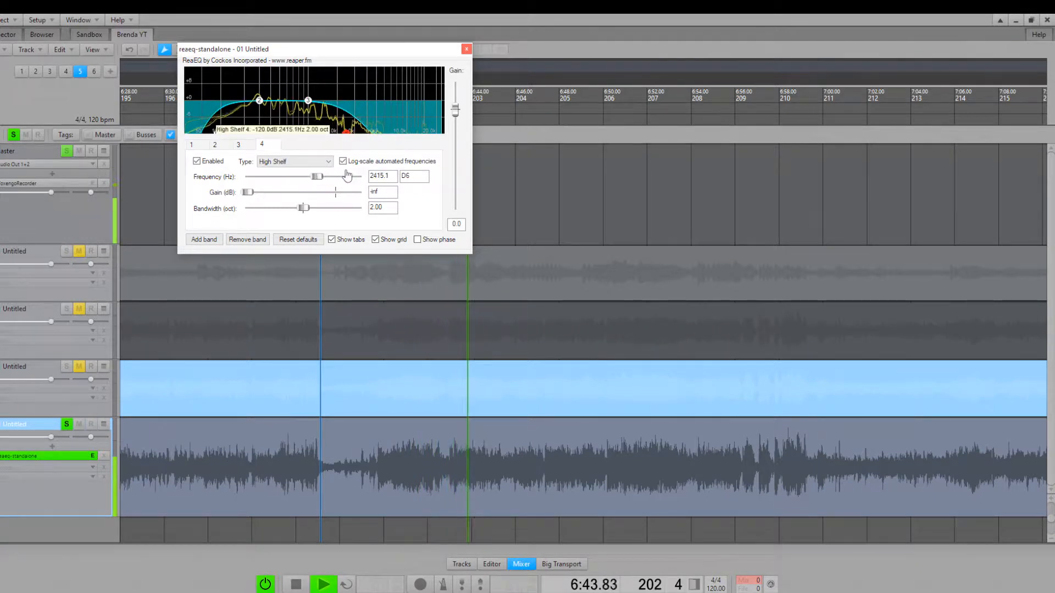
pyautogui.click(511, 179)
pyautogui.press('space')
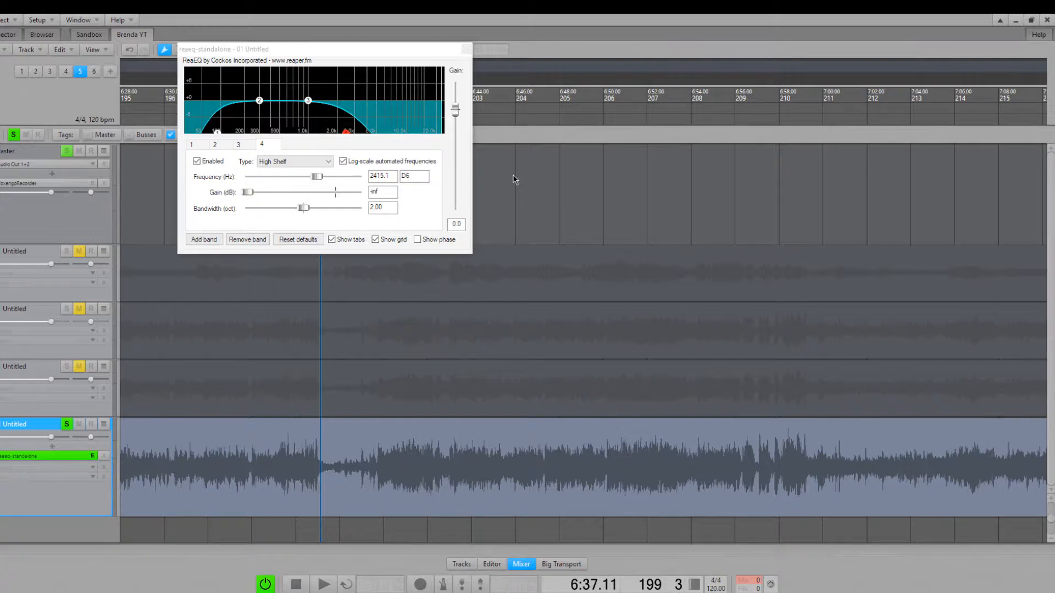
# Audition the high cut and adjust EQ high shelf band 4 to a bandwidth of 1.58 oct and about 1692 Hz.
pyautogui.click(346, 137)
pyautogui.moveTo(350, 138); pyautogui.dragTo(360, 142)
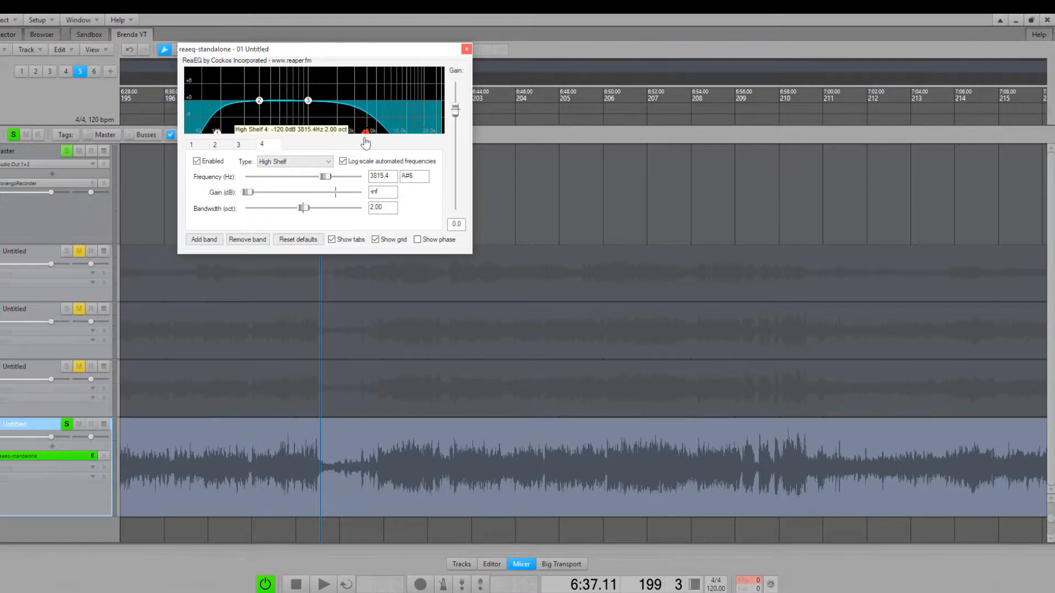
pyautogui.moveTo(365, 143)
pyautogui.mouseDown()
pyautogui.moveTo(443, 157)
pyautogui.moveTo(442, 136)
pyautogui.moveTo(365, 157)
pyautogui.mouseUp()
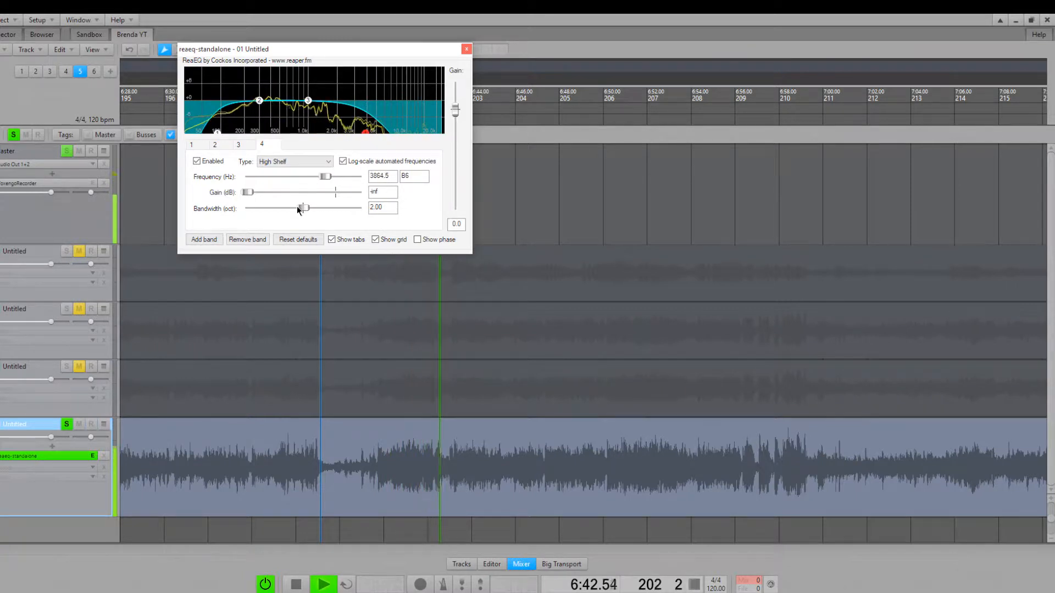
pyautogui.moveTo(304, 208); pyautogui.dragTo(293, 207)
pyautogui.moveTo(366, 138); pyautogui.dragTo(333, 140)
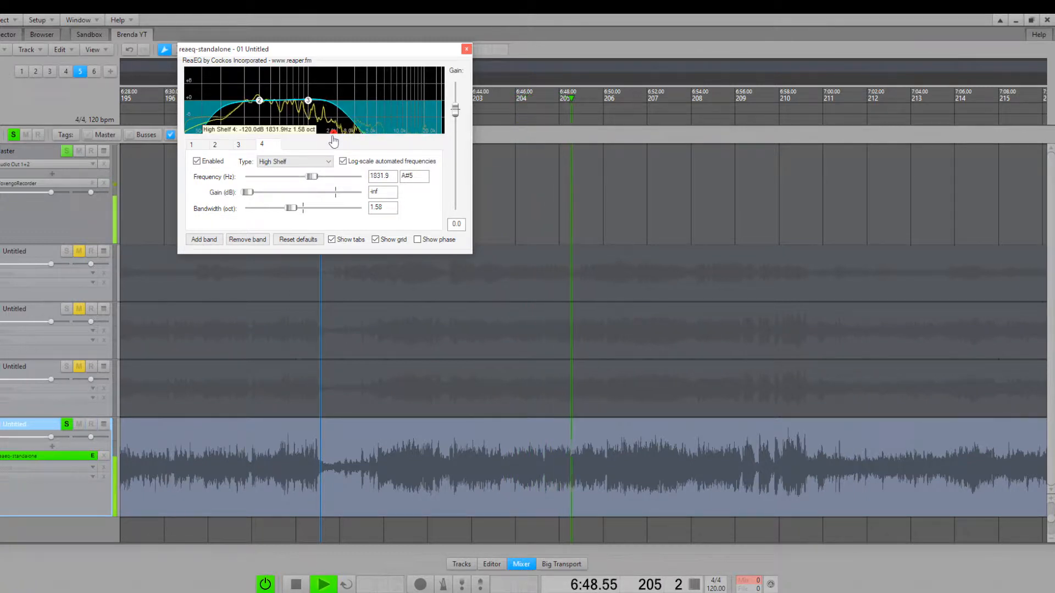
pyautogui.moveTo(333, 140); pyautogui.dragTo(329, 141)
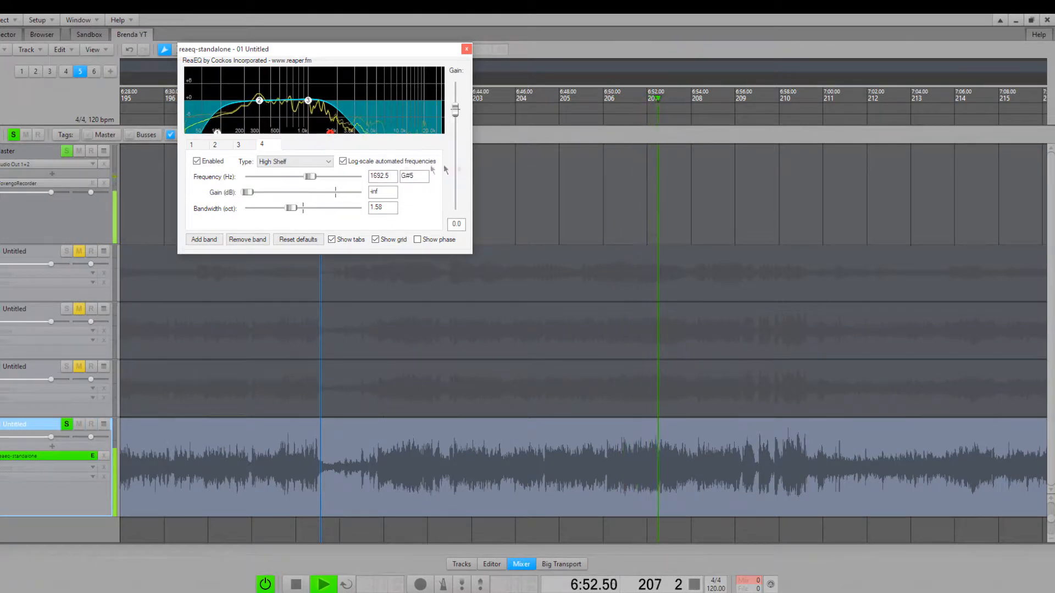
pyautogui.click(520, 191)
pyautogui.press('space')
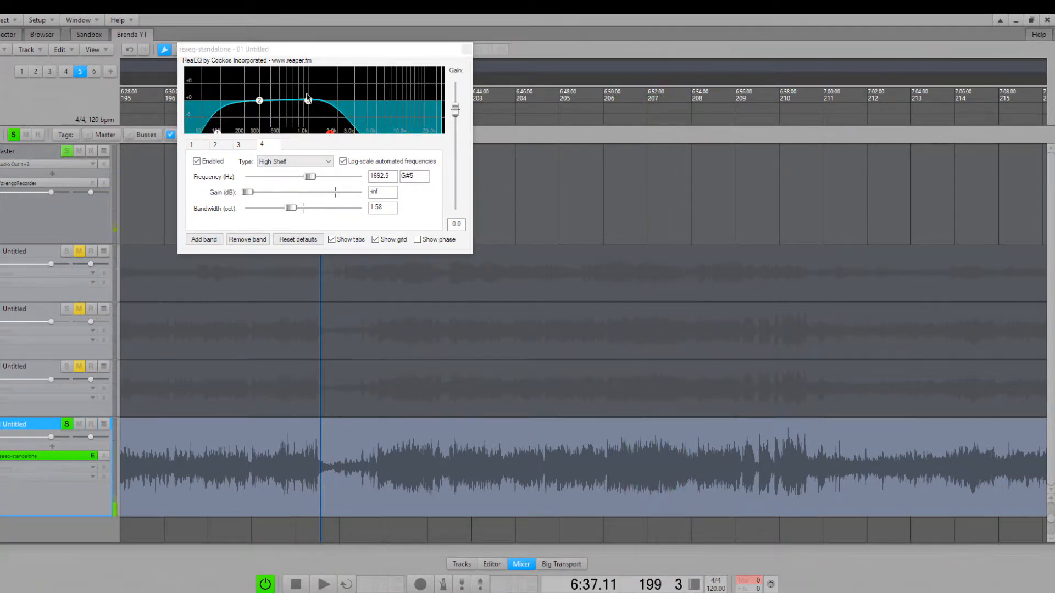
# Shape EQ band 2 during playback into a narrow cut of -2.0 dB at about 309 Hz with a 0.51 oct bandwidth.
pyautogui.press('space')
pyautogui.moveTo(260, 101); pyautogui.dragTo(268, 109)
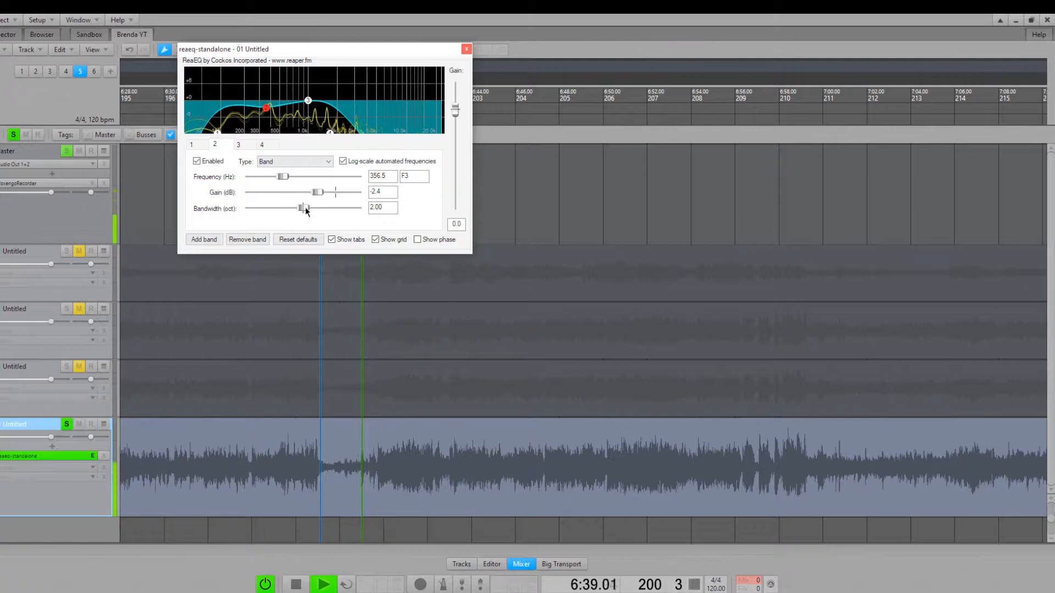
pyautogui.moveTo(305, 208); pyautogui.dragTo(273, 208)
pyautogui.moveTo(266, 108)
pyautogui.mouseDown()
pyautogui.moveTo(270, 71)
pyautogui.moveTo(258, 70)
pyautogui.moveTo(302, 70)
pyautogui.moveTo(278, 72)
pyautogui.moveTo(282, 103)
pyautogui.moveTo(258, 111)
pyautogui.mouseUp()
pyautogui.moveTo(270, 208); pyautogui.dragTo(261, 207)
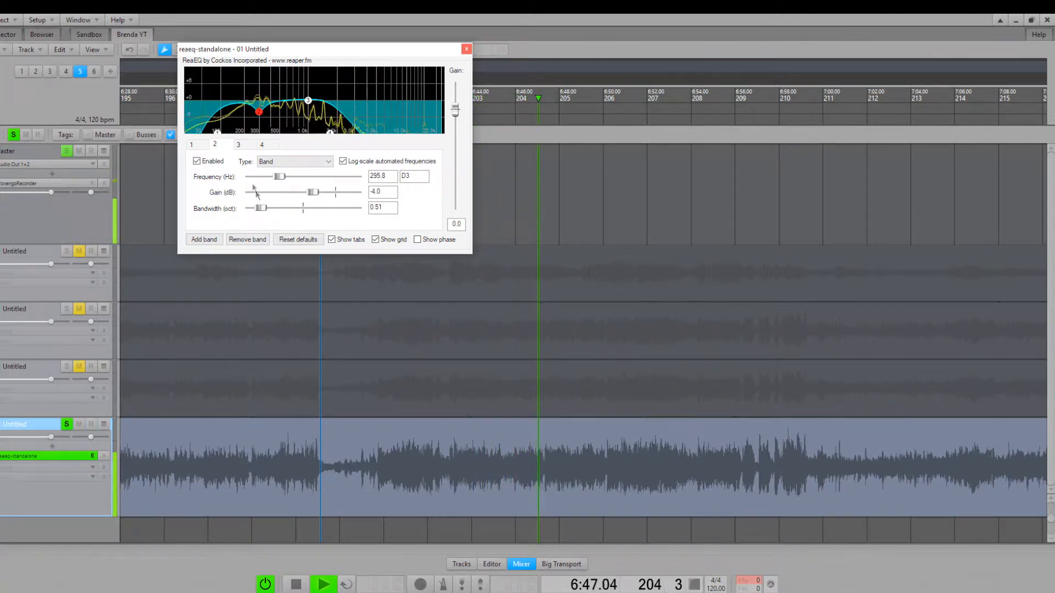
pyautogui.moveTo(262, 116); pyautogui.dragTo(261, 106)
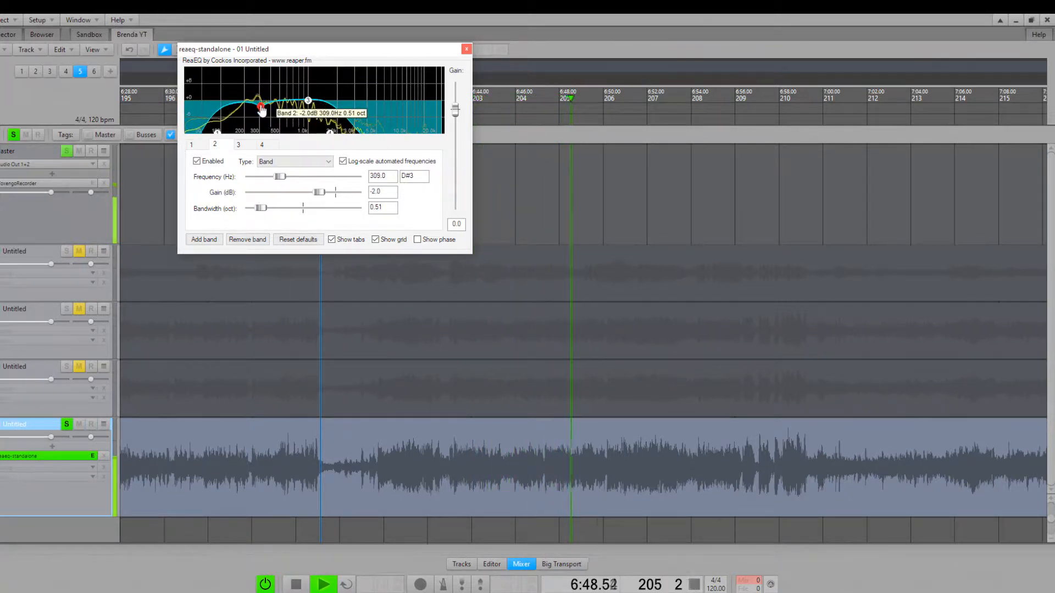
# Set EQ low shelf band 1 to a bandwidth of 1.68 oct at about 98 Hz, stop playback and close the equalizer.
pyautogui.click(217, 134)
pyautogui.moveTo(302, 208); pyautogui.dragTo(296, 209)
pyautogui.moveTo(217, 134); pyautogui.dragTo(219, 136)
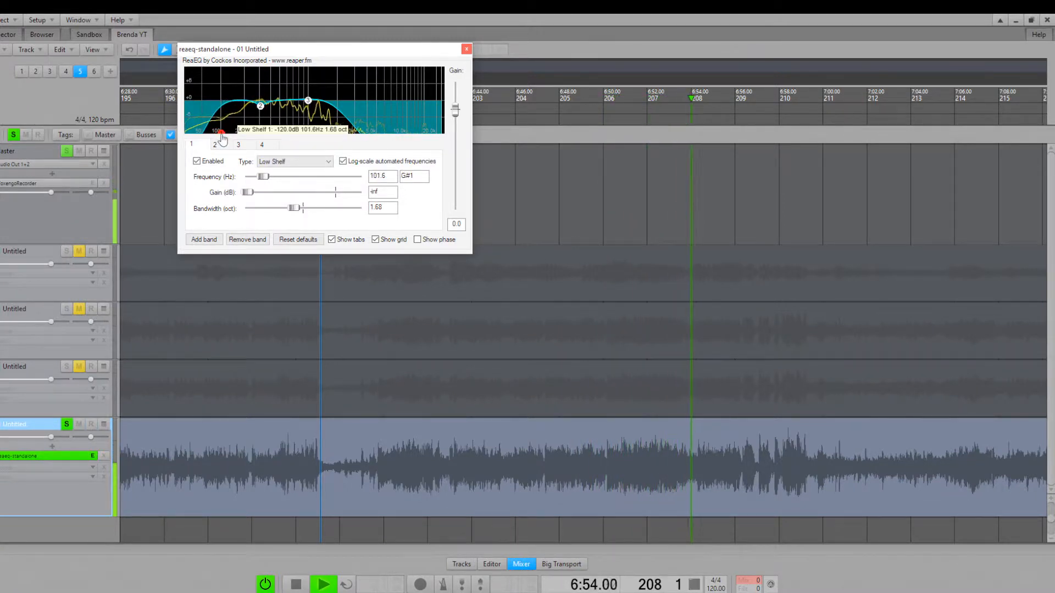
pyautogui.click(493, 176)
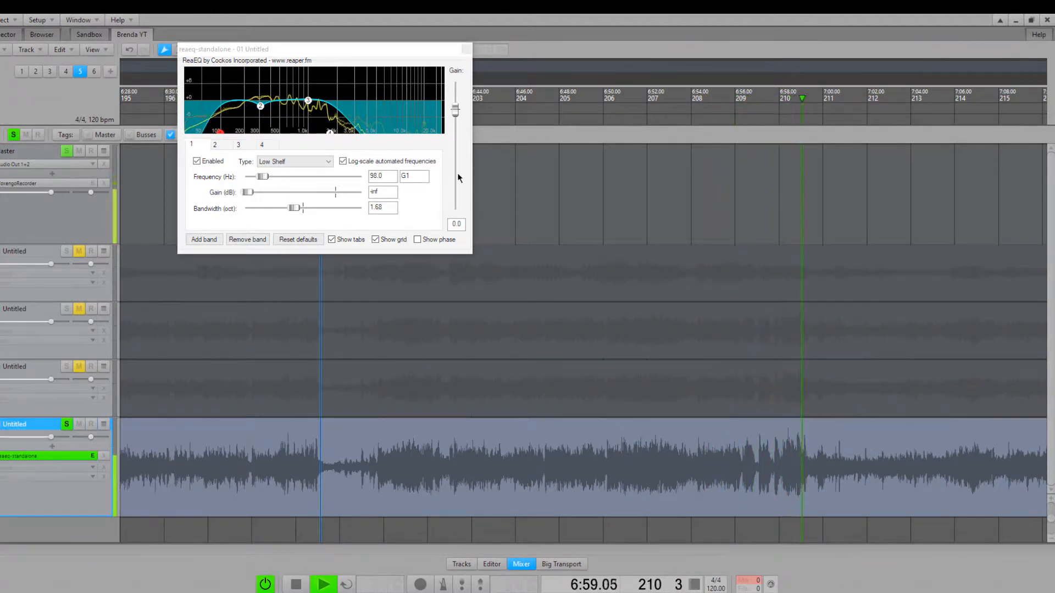
pyautogui.press('space')
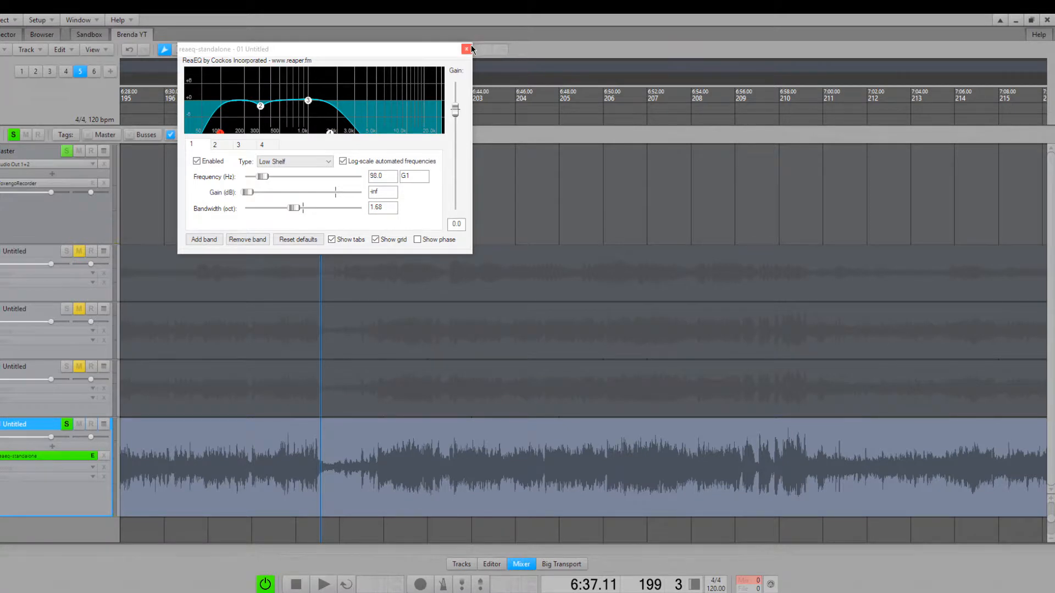
pyautogui.click(467, 49)
# Insert reacomp-standalone on the soloed bottom track and set its threshold to -21.6 dB during playback.
pyautogui.click(48, 449)
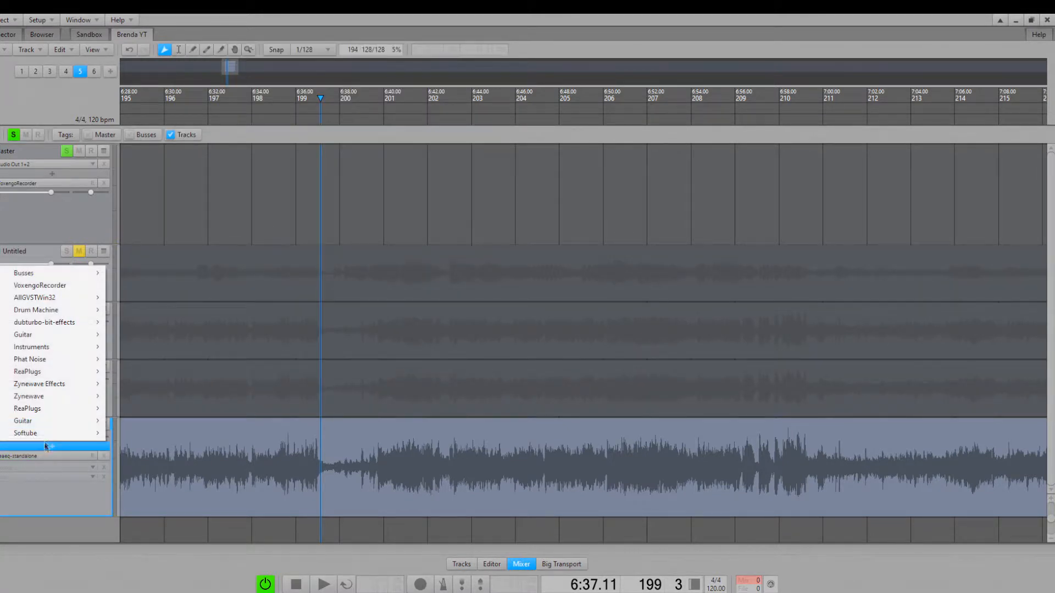
pyautogui.click(34, 351)
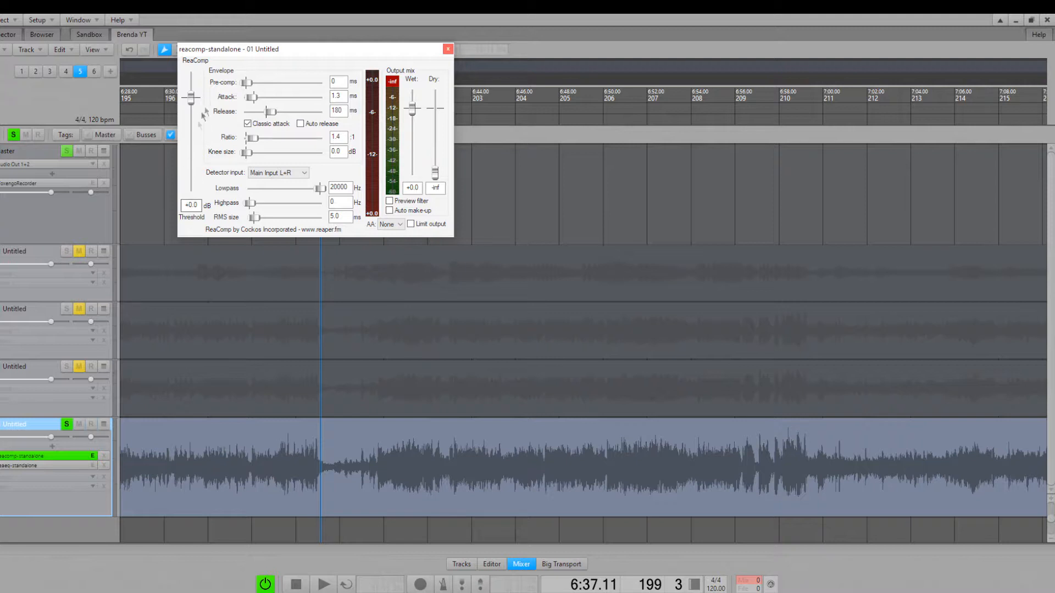
pyautogui.press('space')
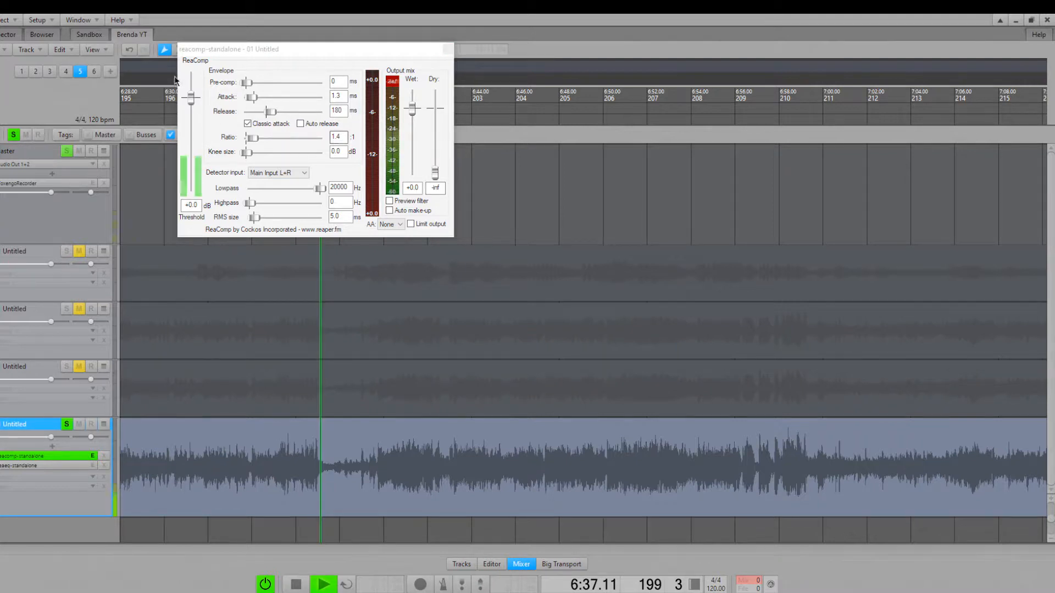
pyautogui.moveTo(191, 97); pyautogui.dragTo(194, 155)
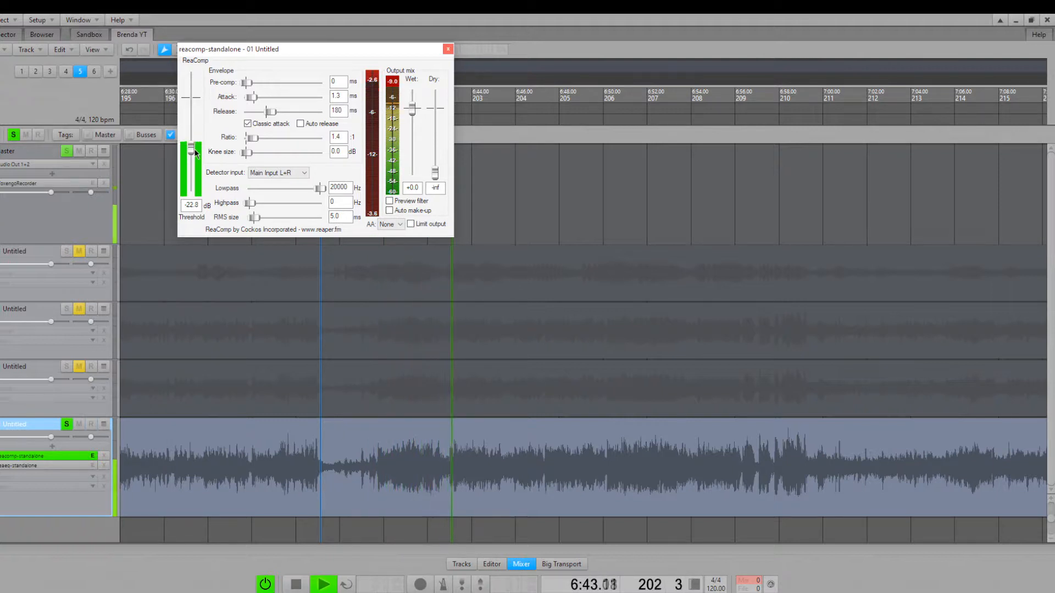
pyautogui.moveTo(195, 152)
pyautogui.mouseDown()
pyautogui.moveTo(195, 129)
pyautogui.moveTo(195, 151)
pyautogui.mouseUp()
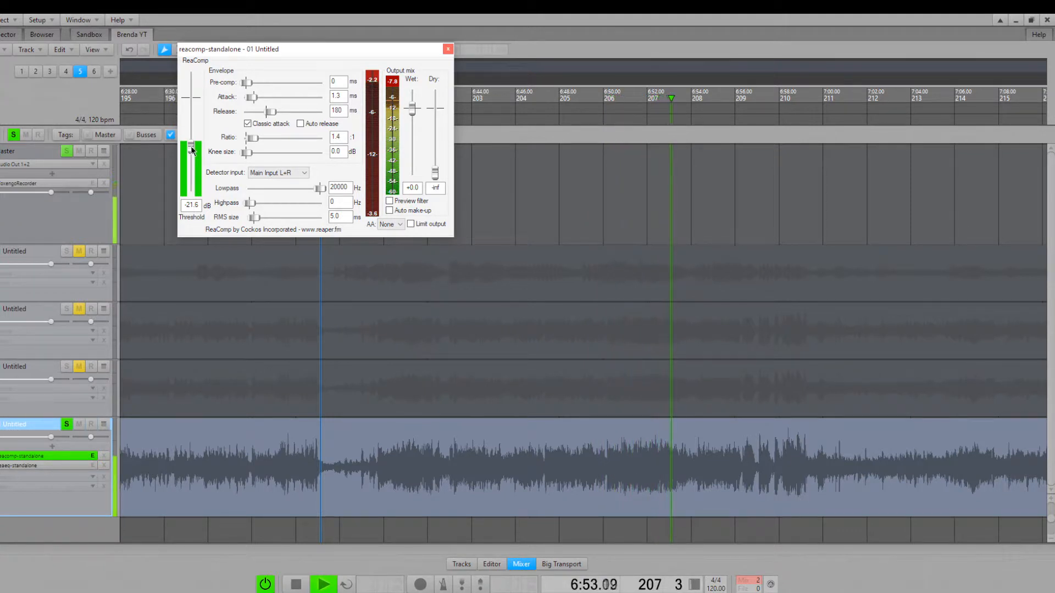
pyautogui.click(523, 207)
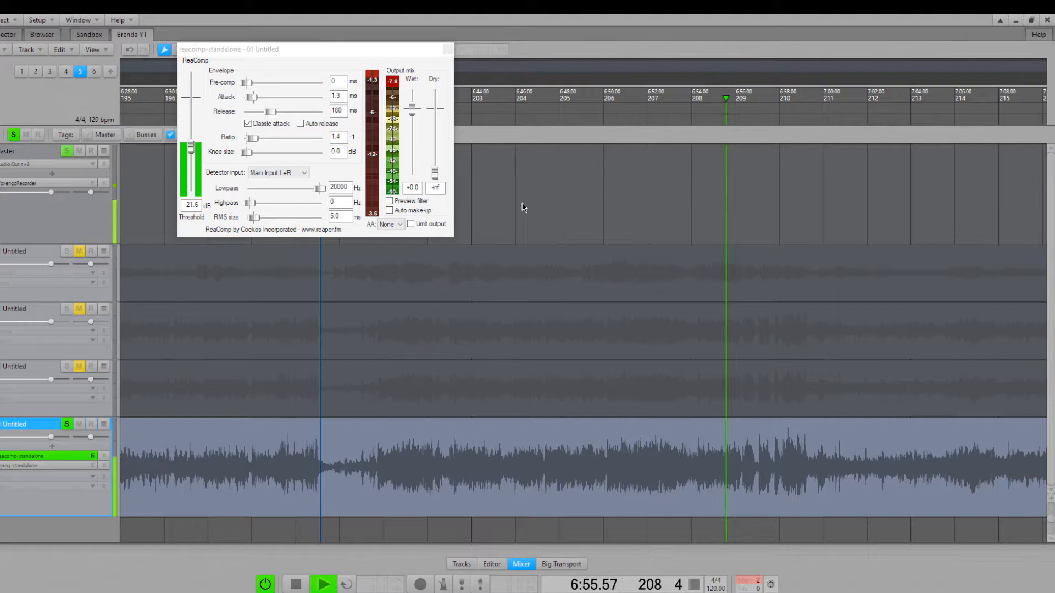
pyautogui.click(448, 49)
pyautogui.press('space')
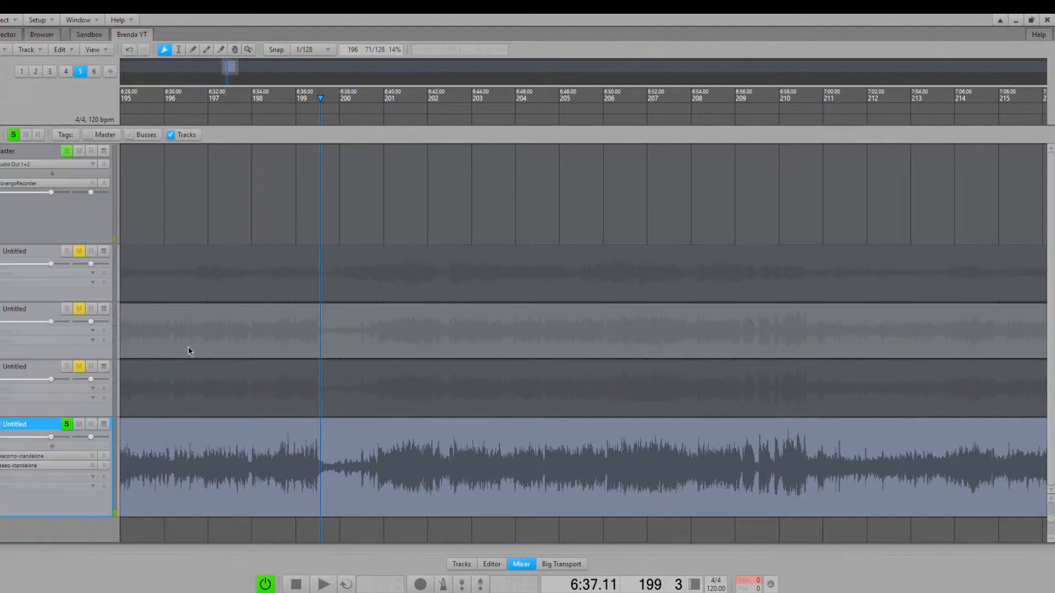
# Play the track from bar 209 and set the compressor's release to 264 ms and attack to 0.4 ms.
pyautogui.click(753, 485)
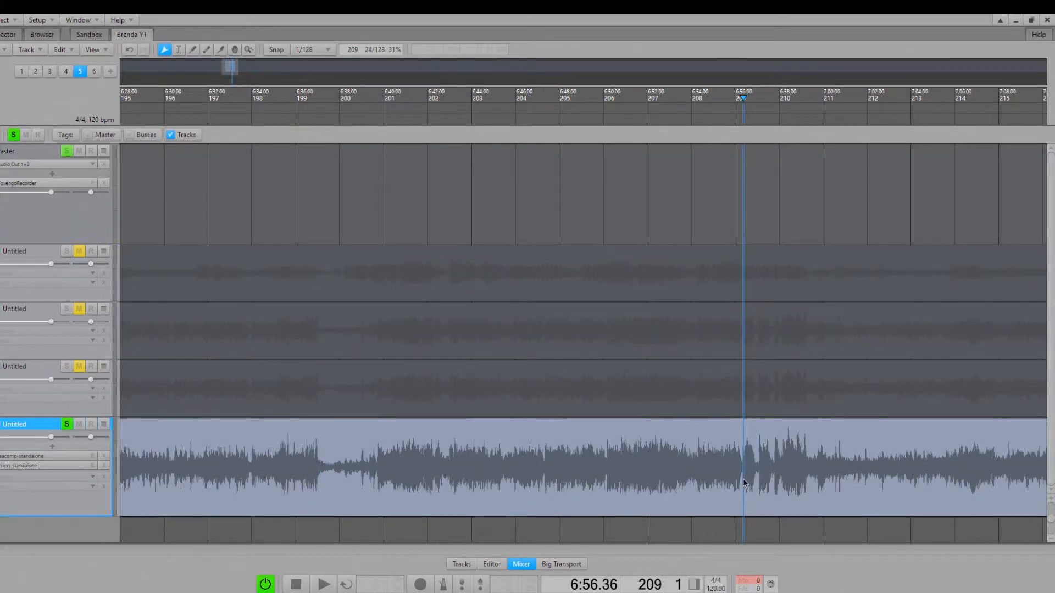
pyautogui.press('space')
pyautogui.click(22, 468)
pyautogui.click(21, 467)
pyautogui.click(20, 456)
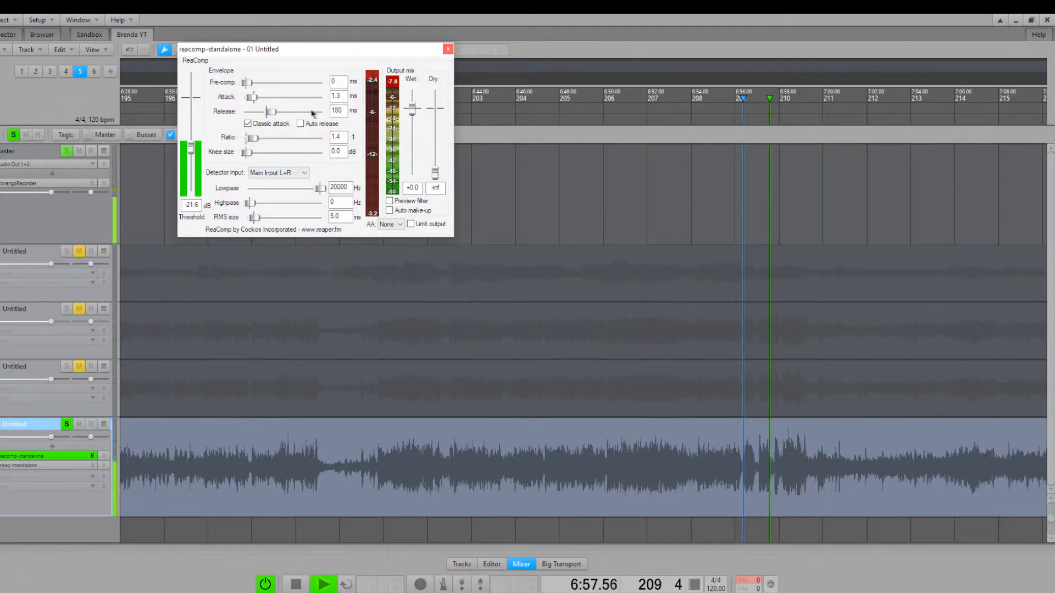
pyautogui.moveTo(269, 112); pyautogui.dragTo(250, 98)
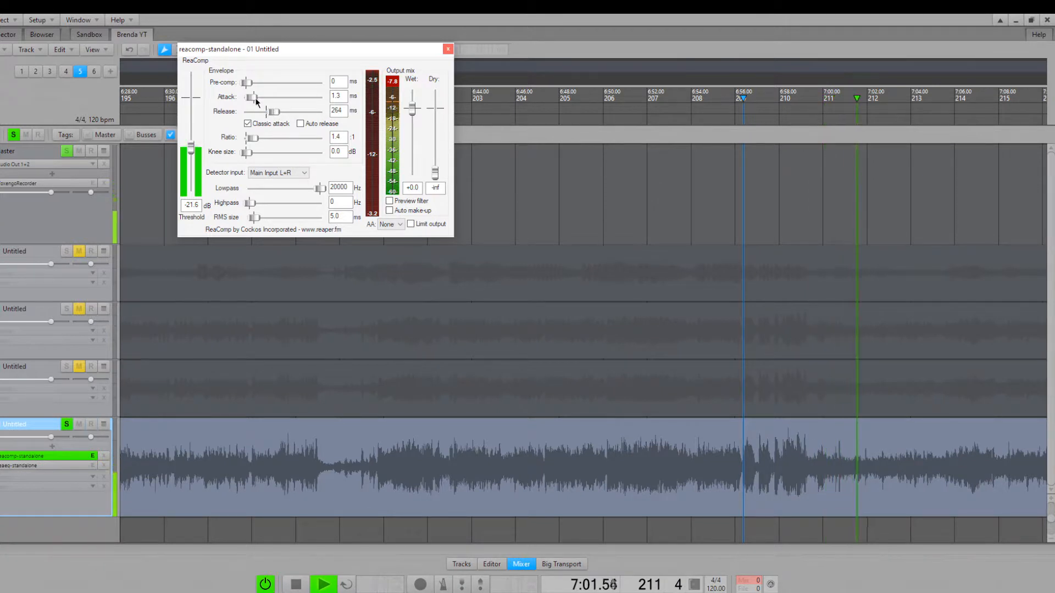
pyautogui.click(540, 172)
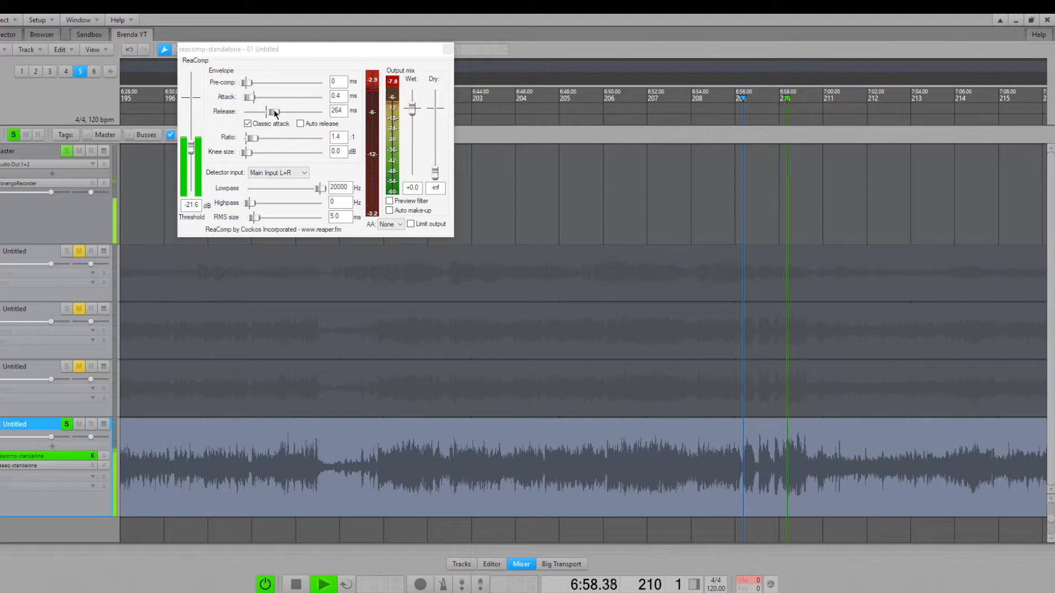
# Close the compressor and stop playback.
pyautogui.click(447, 49)
pyautogui.click(447, 49)
pyautogui.press('space')
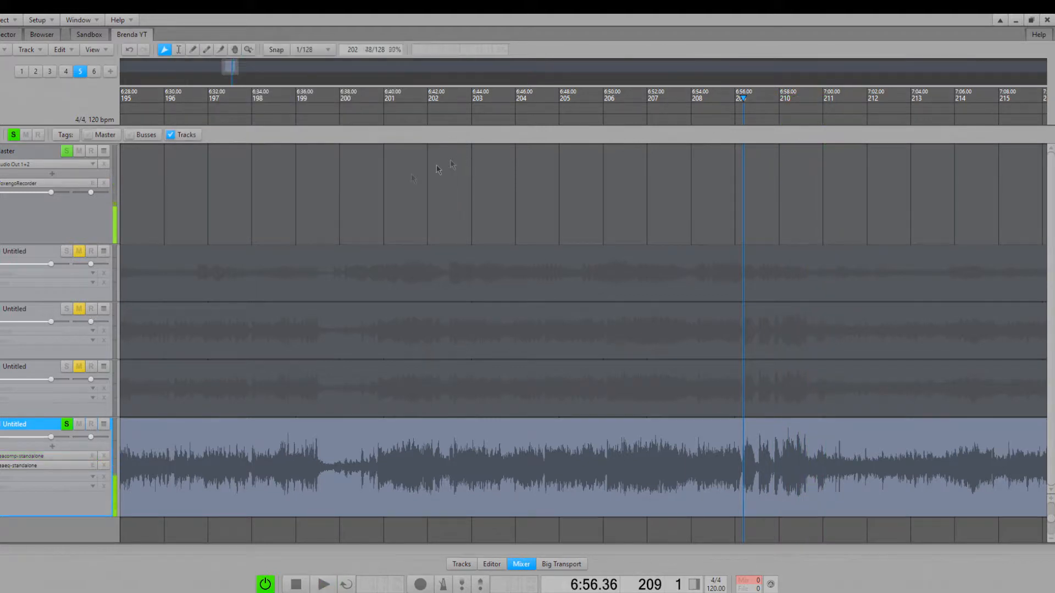
# Insert another reaeq-standalone on the soloed bottom track, open its equalizer window and play from bar 206.
pyautogui.click(25, 447)
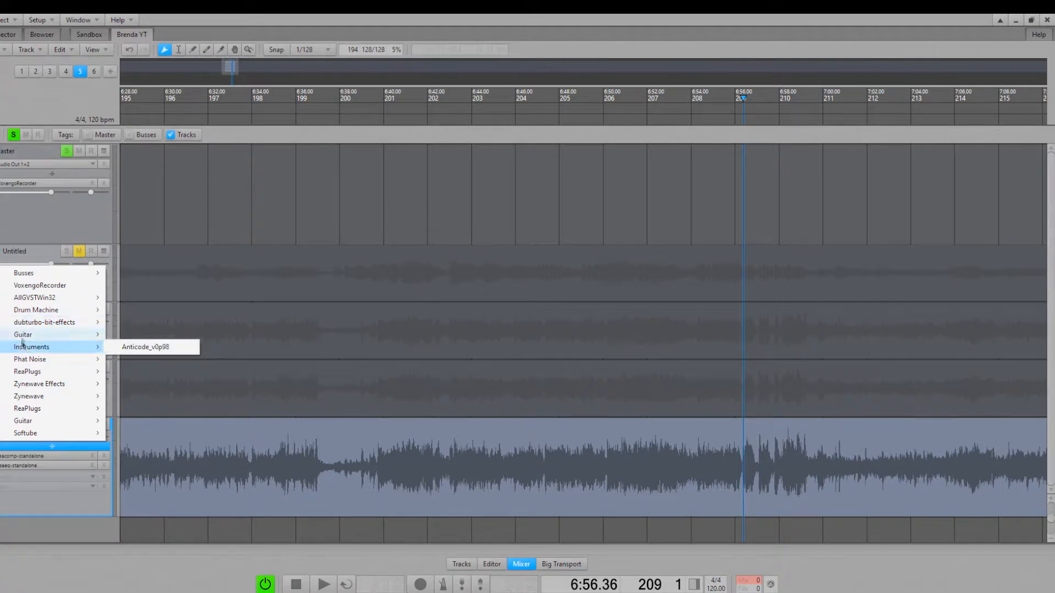
pyautogui.moveTo(70, 314)
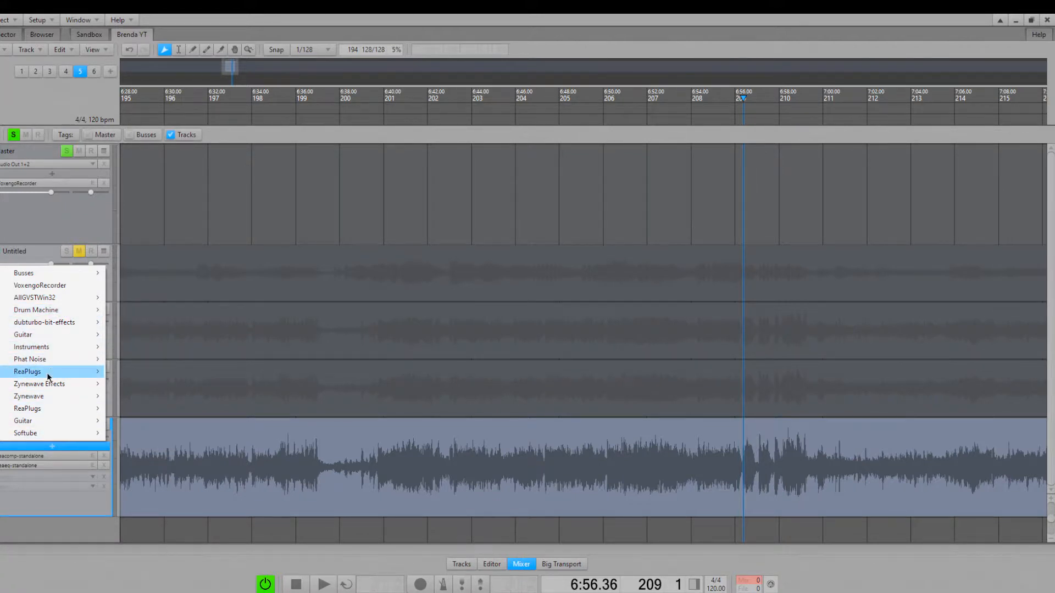
pyautogui.moveTo(48, 374)
pyautogui.click(151, 424)
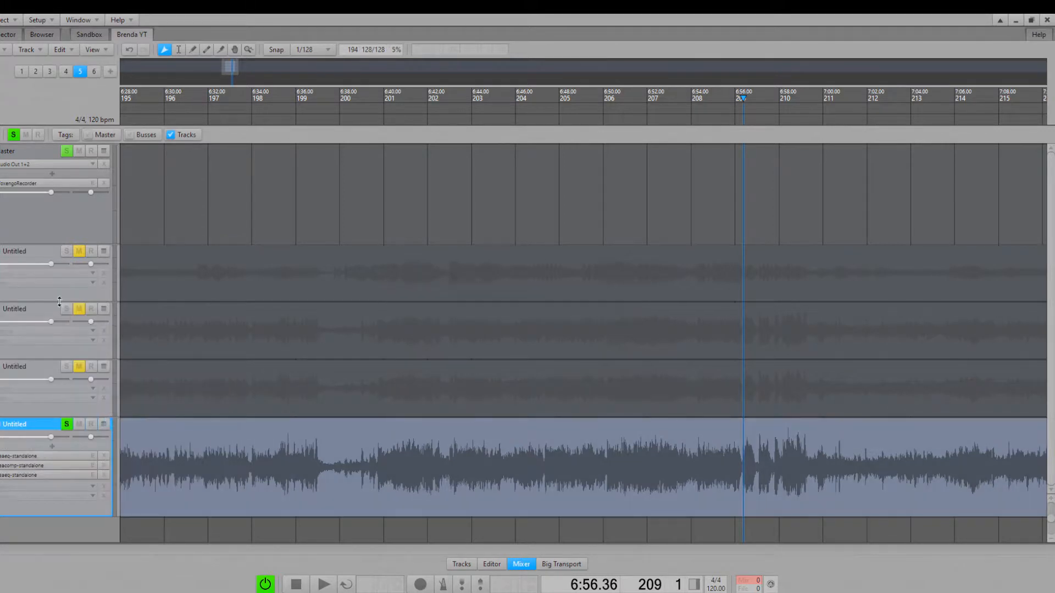
pyautogui.doubleClick(35, 456)
pyautogui.press('space')
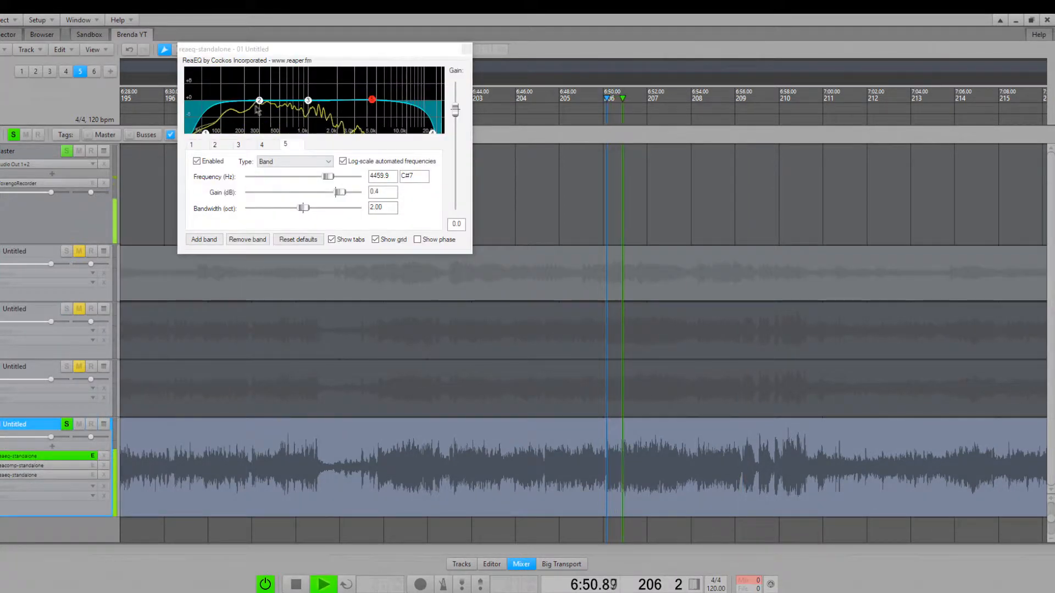
# Shape EQ band 2 during playback into a 3.4 dB boost at about 652 Hz with a 1.22 oct bandwidth.
pyautogui.moveTo(259, 101); pyautogui.dragTo(259, 91)
pyautogui.moveTo(301, 206); pyautogui.dragTo(279, 207)
pyautogui.moveTo(259, 91); pyautogui.dragTo(325, 105)
pyautogui.moveTo(291, 100); pyautogui.dragTo(291, 96)
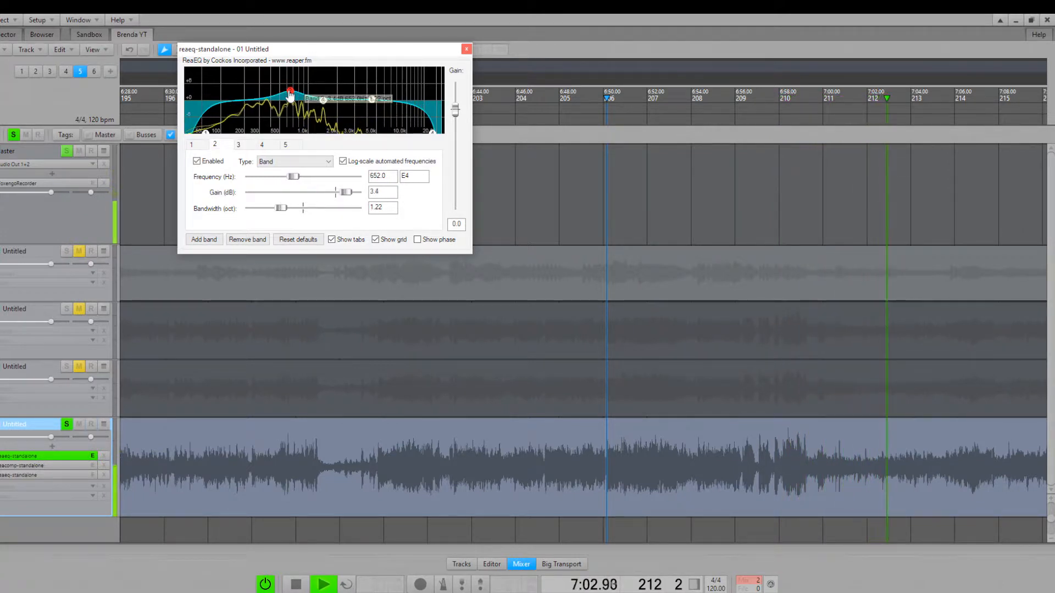
# Narrow EQ band 3 to a 0.45 oct bandwidth and place it as a 2.6 dB boost at about 187 Hz.
pyautogui.click(324, 102)
pyautogui.moveTo(325, 103); pyautogui.dragTo(353, 98)
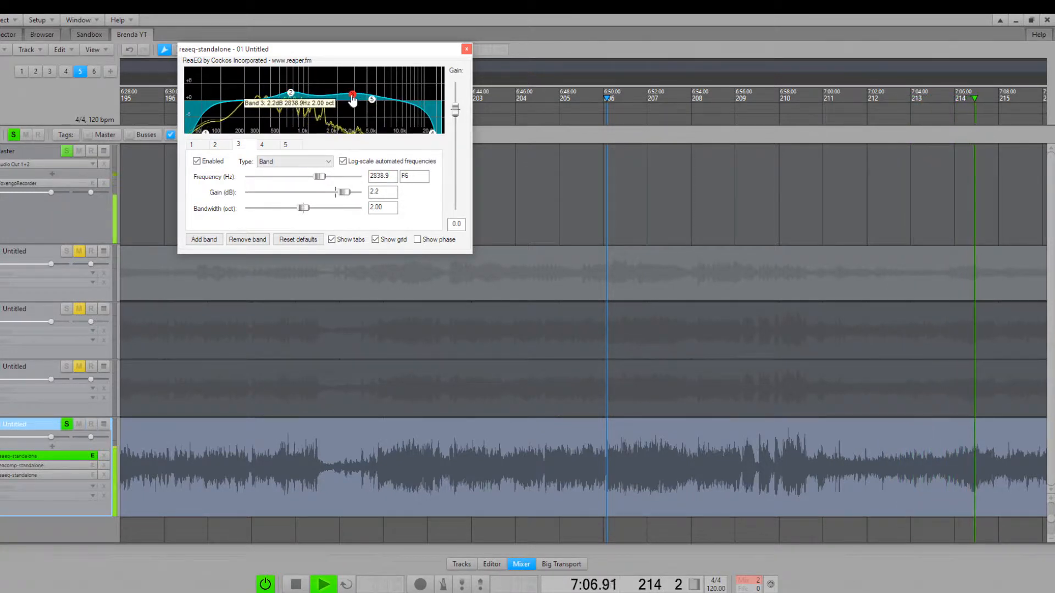
pyautogui.moveTo(303, 207); pyautogui.dragTo(262, 209)
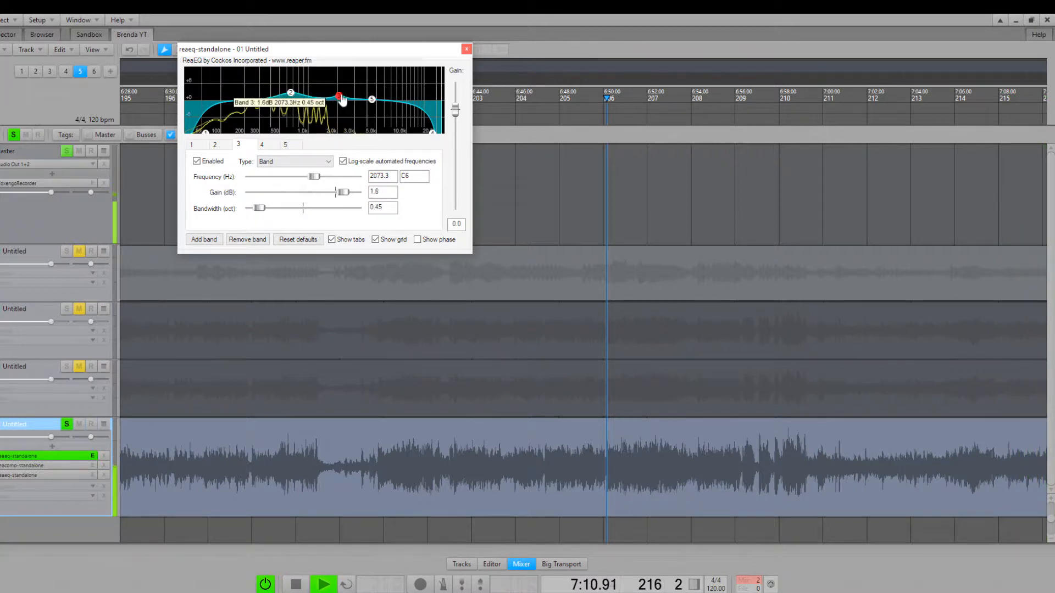
pyautogui.moveTo(345, 100)
pyautogui.mouseDown()
pyautogui.moveTo(380, 99)
pyautogui.moveTo(339, 101)
pyautogui.mouseUp()
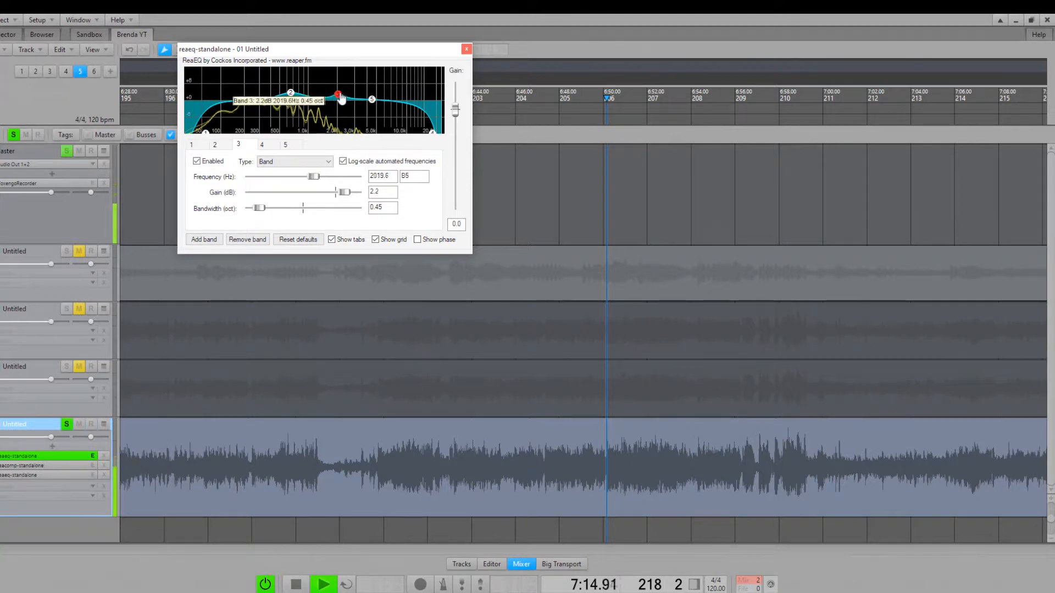
pyautogui.moveTo(338, 95); pyautogui.dragTo(258, 101)
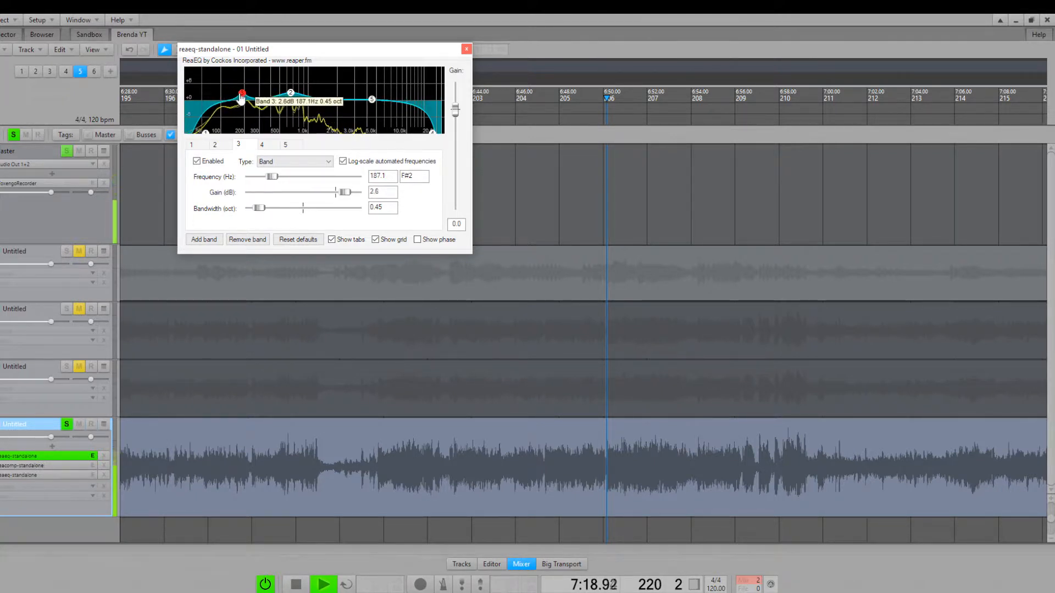
# Set EQ band 5 to a 2.4 dB boost at about 2978 Hz with a 1.04 oct bandwidth, and close the equalizer.
pyautogui.click(372, 100)
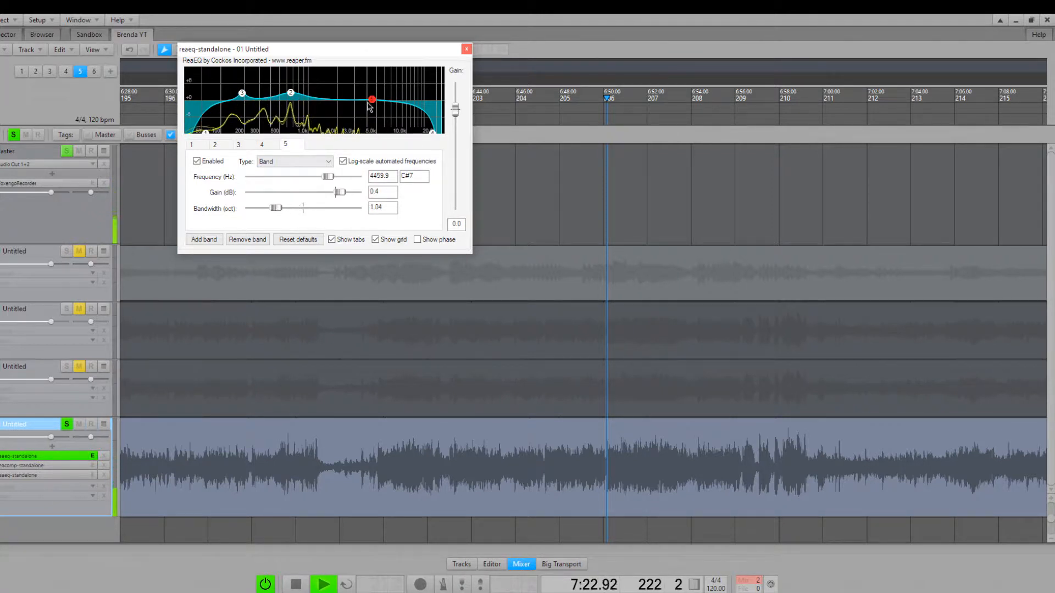
pyautogui.moveTo(372, 102); pyautogui.dragTo(368, 98)
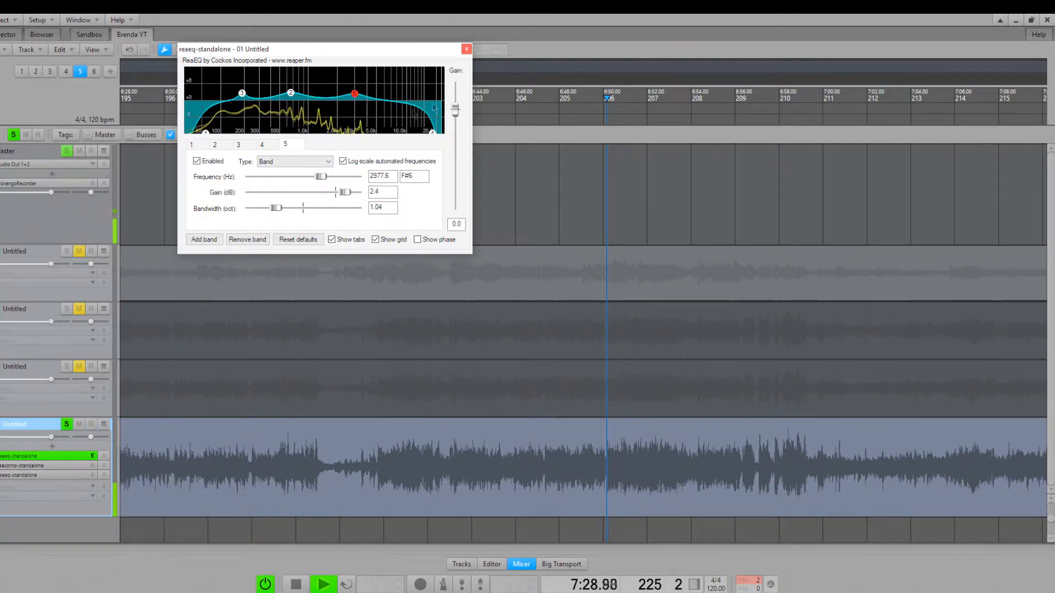
pyautogui.click(467, 49)
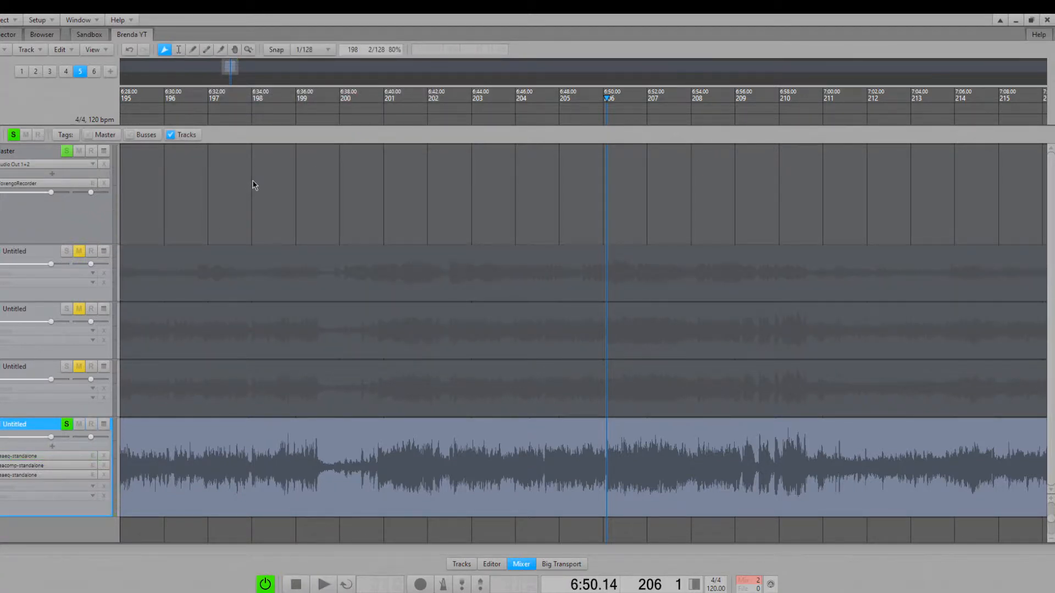
# Insert the stereo 3rd_Bass guitar plug-in on the soloed bottom track and open its window.
pyautogui.click(48, 446)
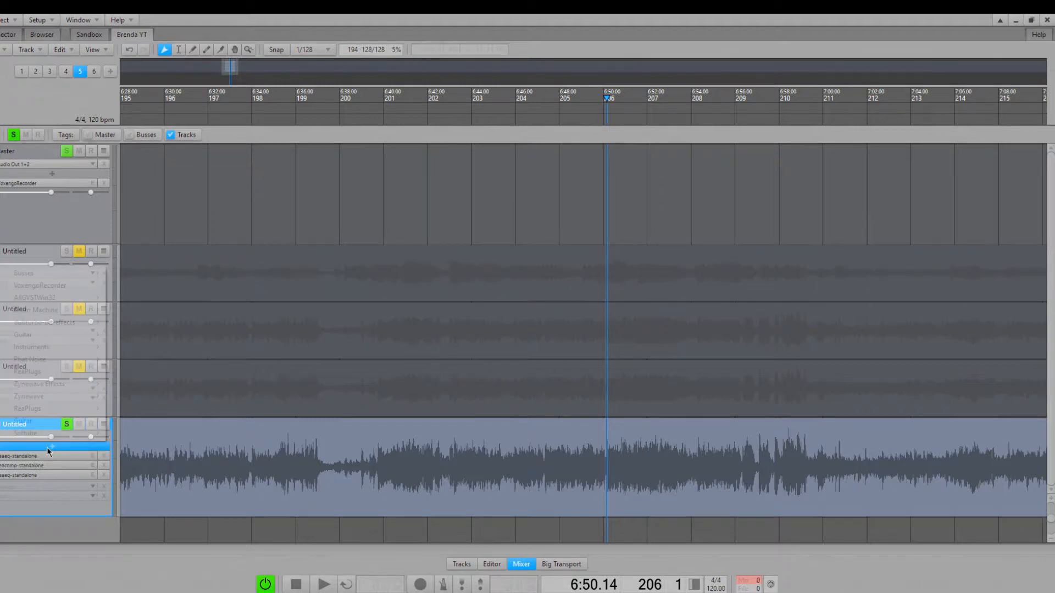
pyautogui.moveTo(77, 338)
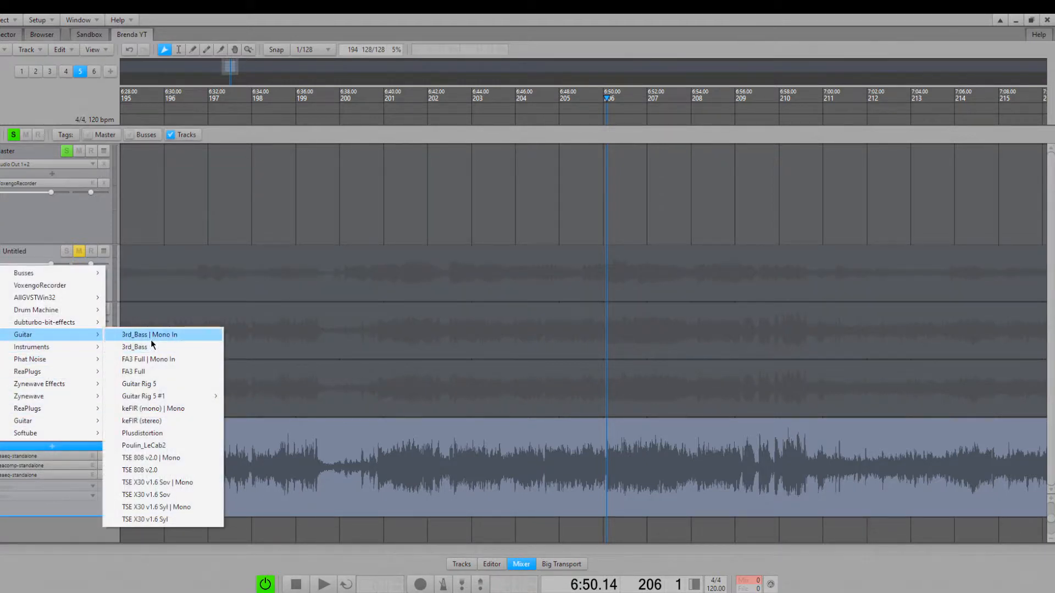
pyautogui.click(137, 346)
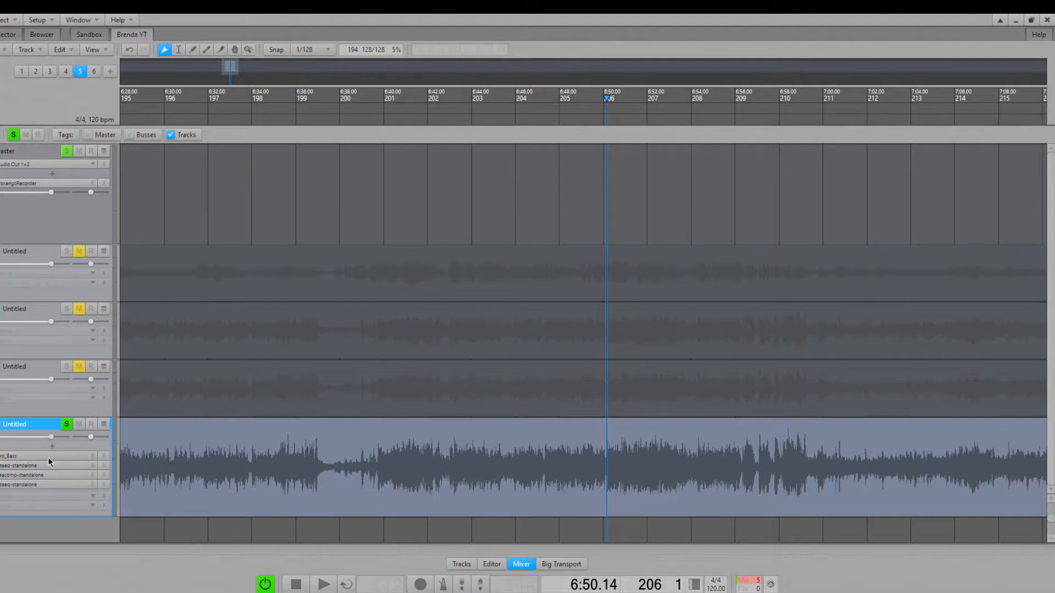
pyautogui.doubleClick(42, 457)
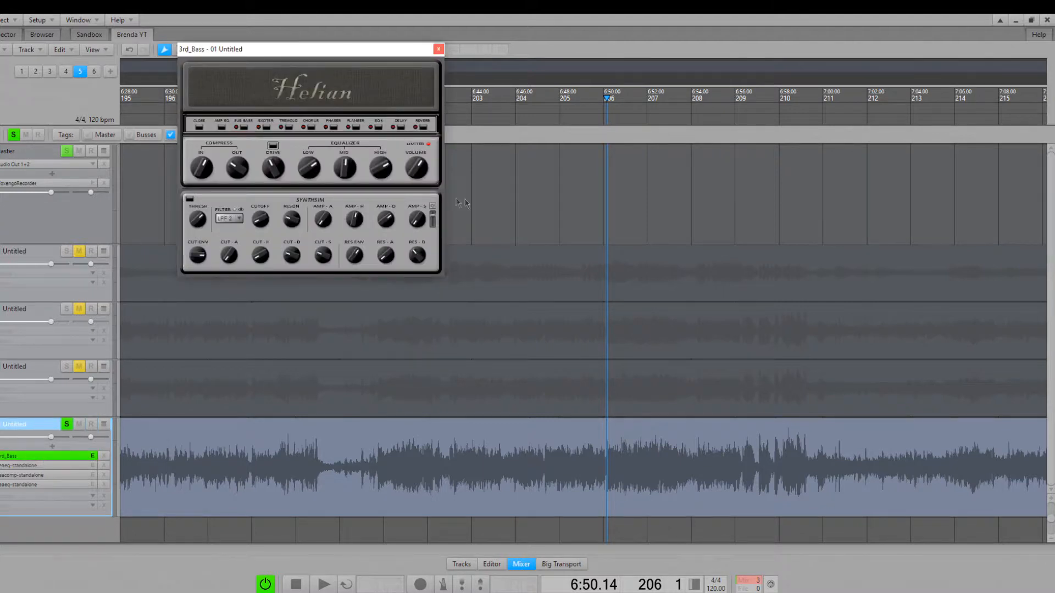
# Turn on the Sub Bass effect in 3rd_Bass during playback, close the plug-in and stop playback.
pyautogui.click(107, 461)
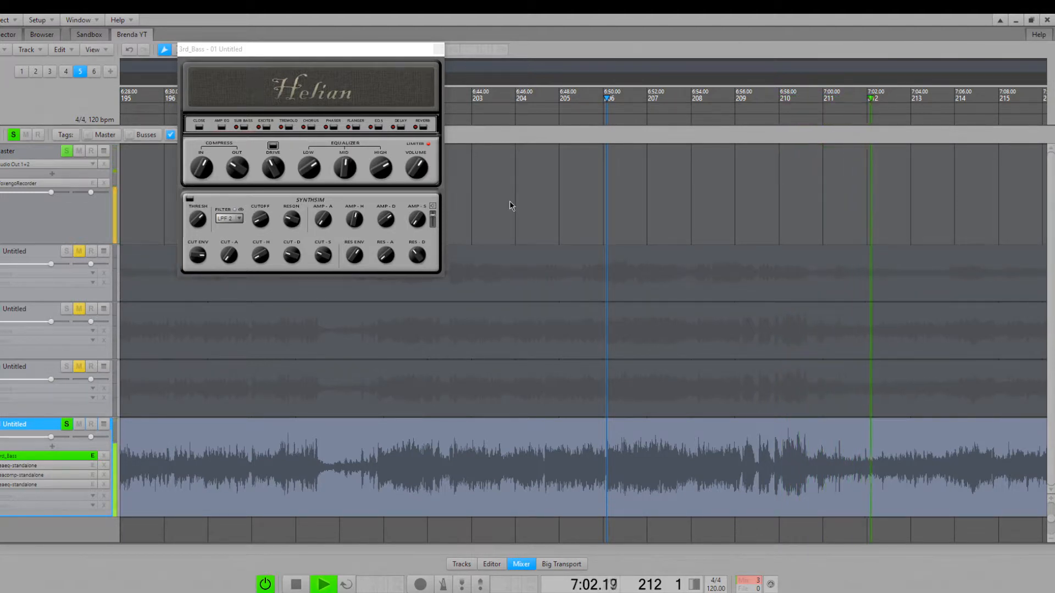
pyautogui.click(234, 113)
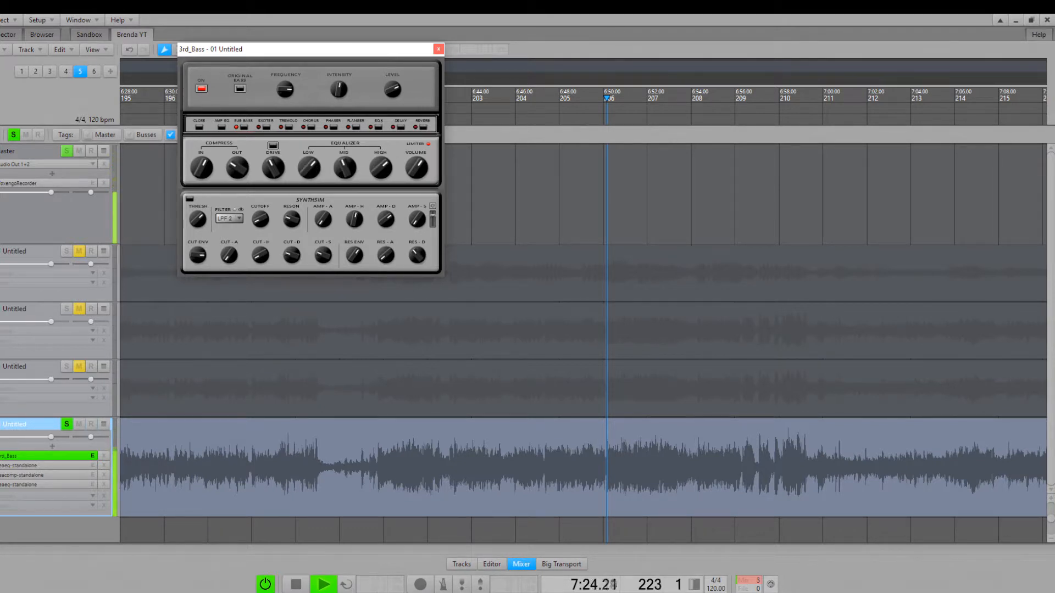
pyautogui.click(449, 72)
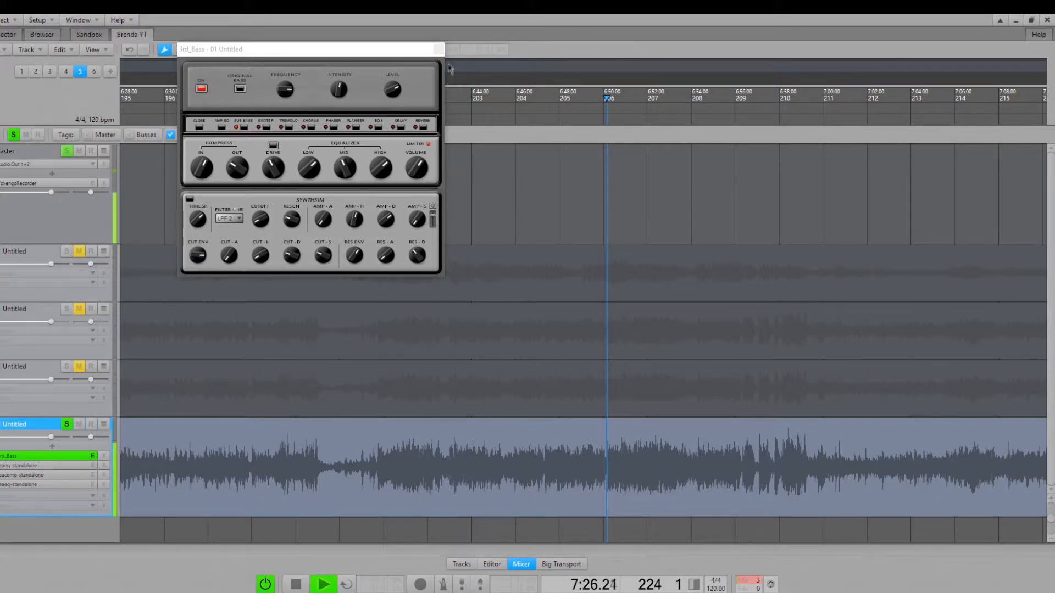
pyautogui.click(439, 50)
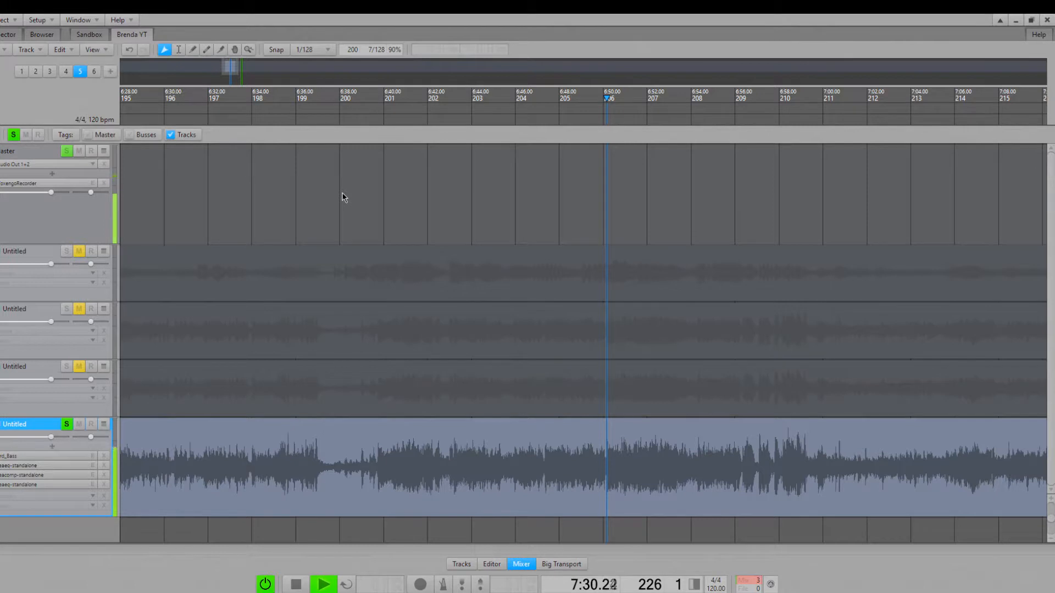
pyautogui.press('space')
# Insert a second reacomp-standalone on the bottom track and play from bar 206 with the compressor open.
pyautogui.click(58, 447)
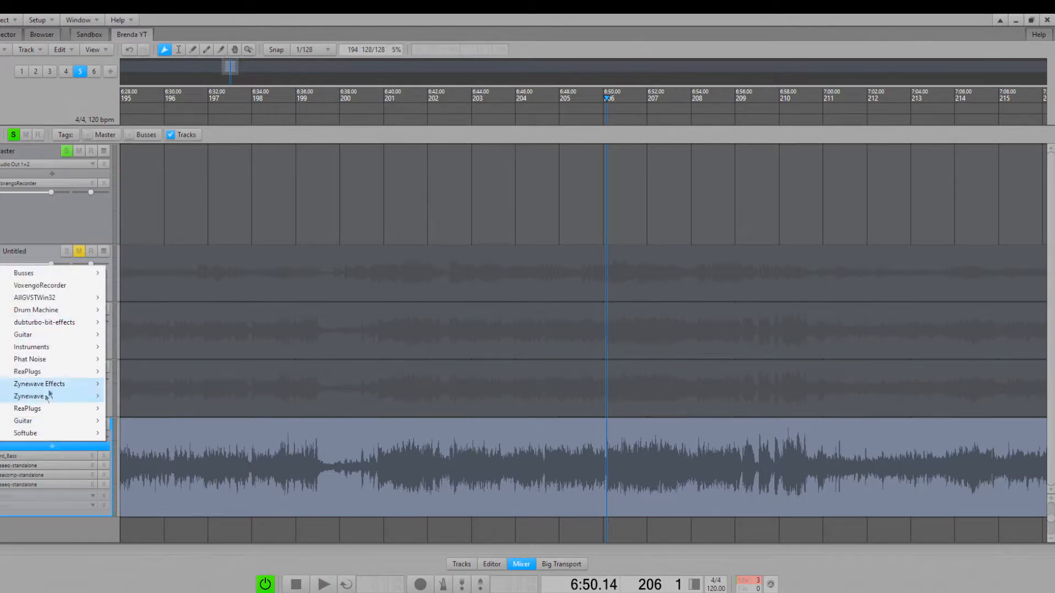
pyautogui.moveTo(33, 346)
pyautogui.click(151, 348)
pyautogui.press('space')
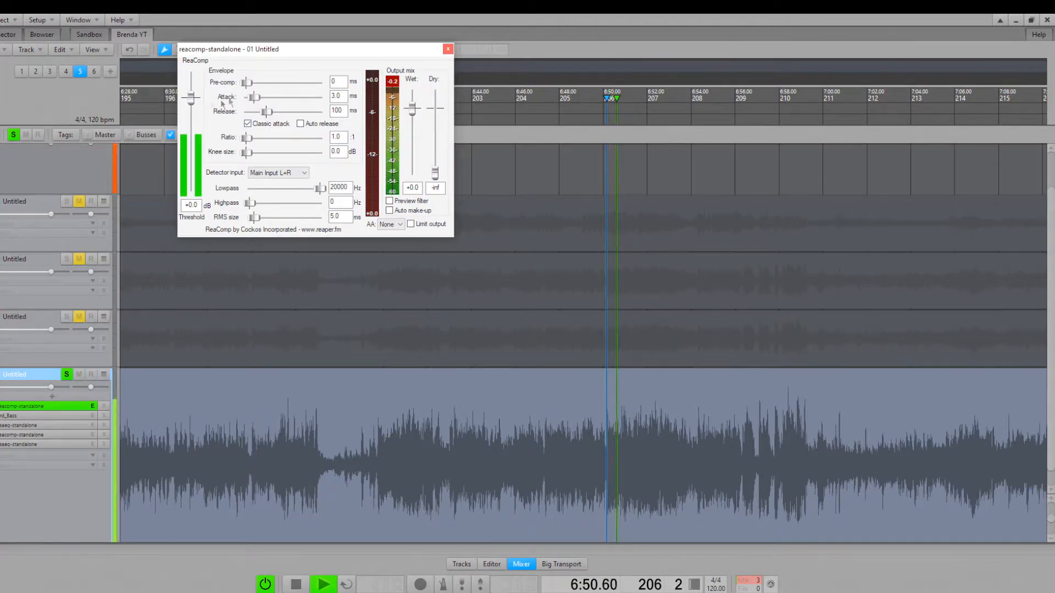
# Set the new compressor's threshold to -13.2 dB and attack to 2.0 ms, and raise its ratio slightly.
pyautogui.moveTo(191, 99); pyautogui.dragTo(191, 140)
pyautogui.moveTo(257, 101); pyautogui.dragTo(256, 100)
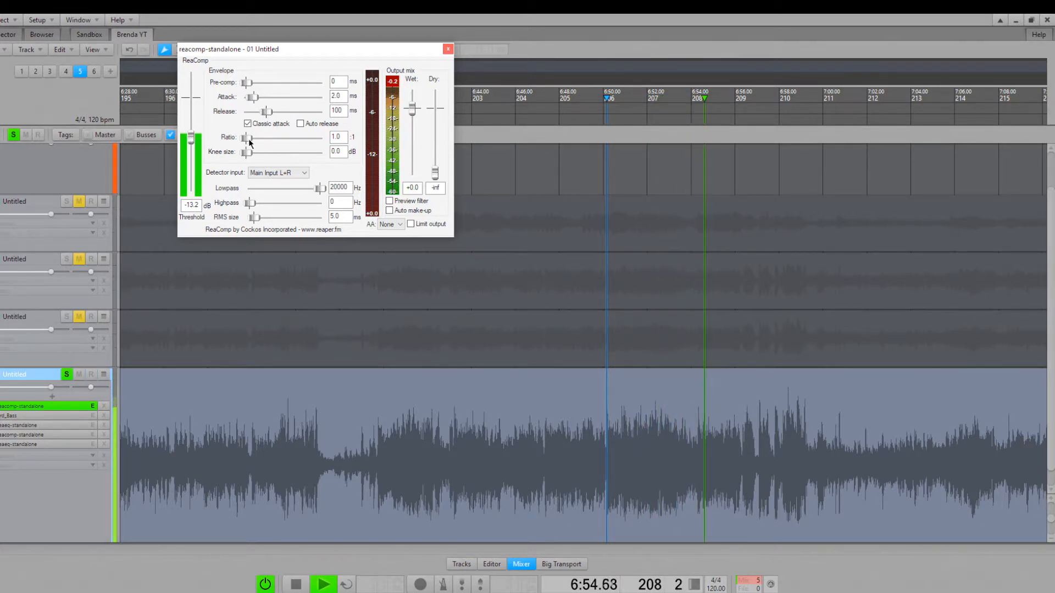
pyautogui.moveTo(249, 140); pyautogui.dragTo(259, 141)
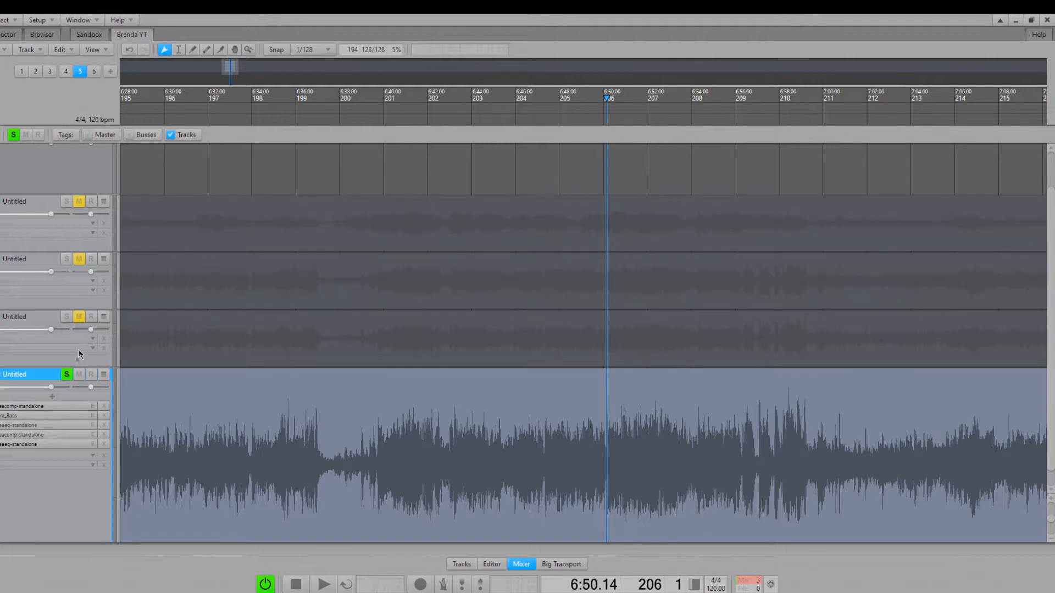
# Unmute and solo the unprocessed track directly above the processed one, and delete the muted copy above it.
pyautogui.click(78, 317)
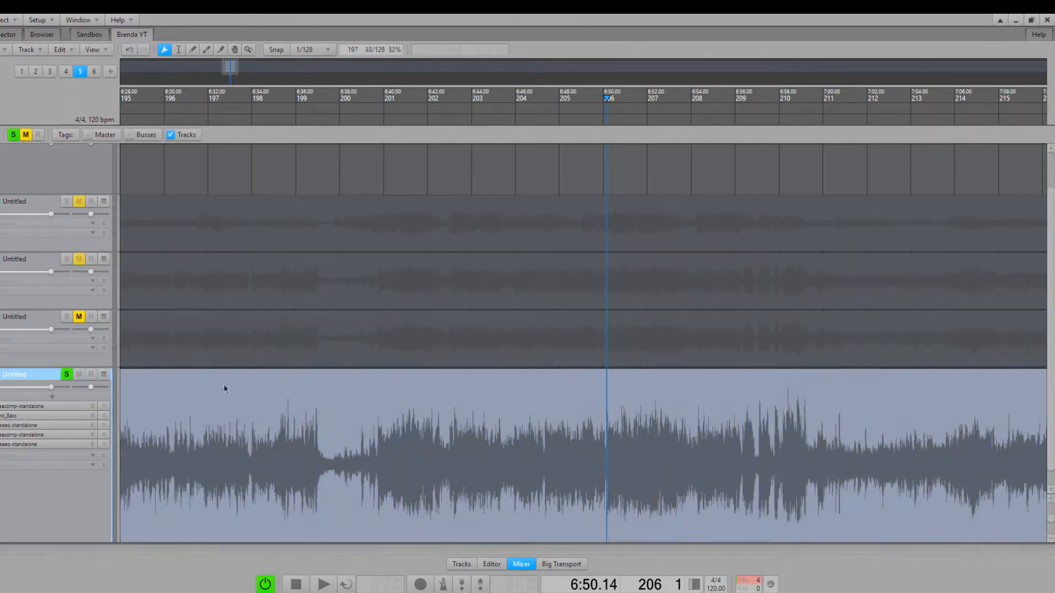
pyautogui.scroll(-3, 222, 388)
pyautogui.scroll(3, 165, 346)
pyautogui.click(66, 292)
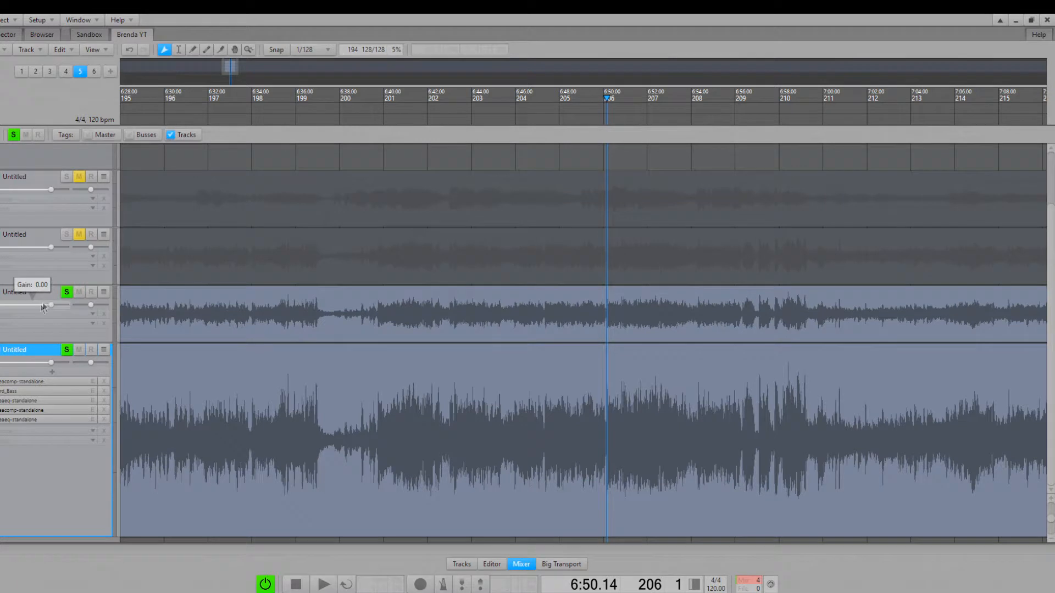
pyautogui.click(37, 235)
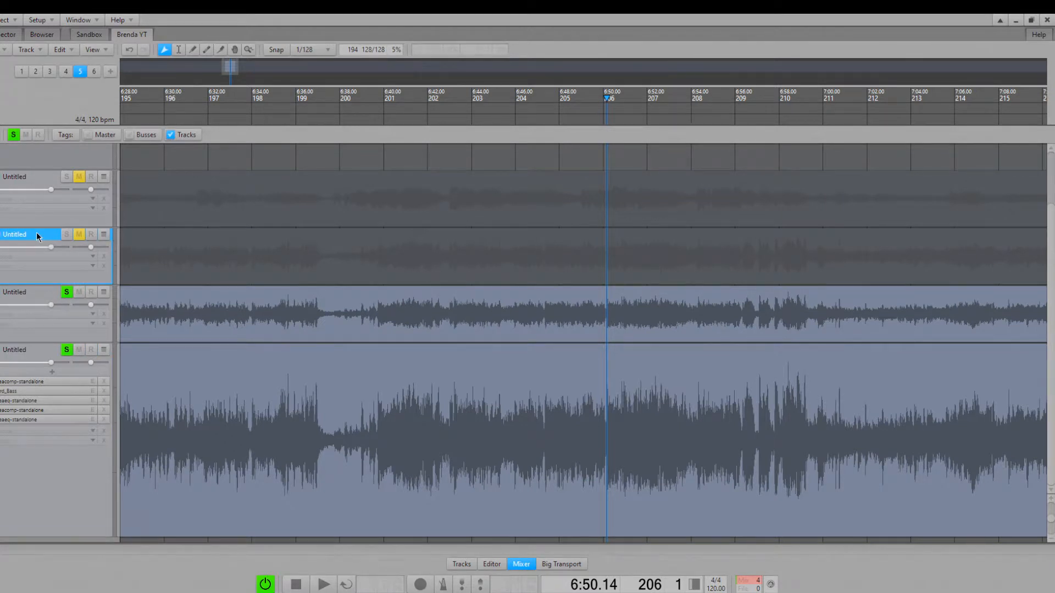
pyautogui.press('Delete')
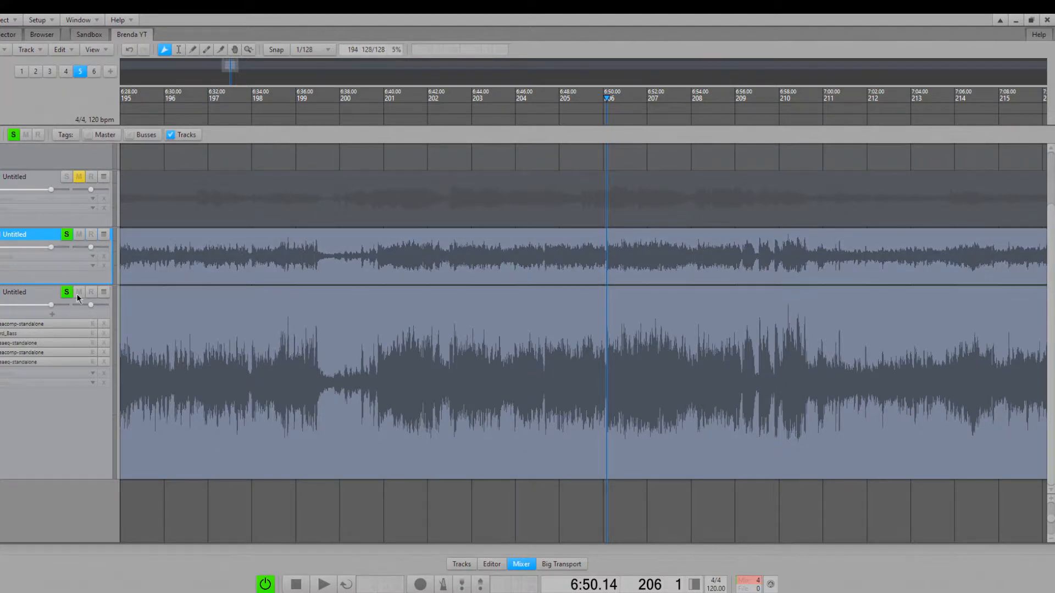
# Mute the processed bottom track and audition the soloed unprocessed track from bar 200, enlarging its track height.
pyautogui.click(78, 292)
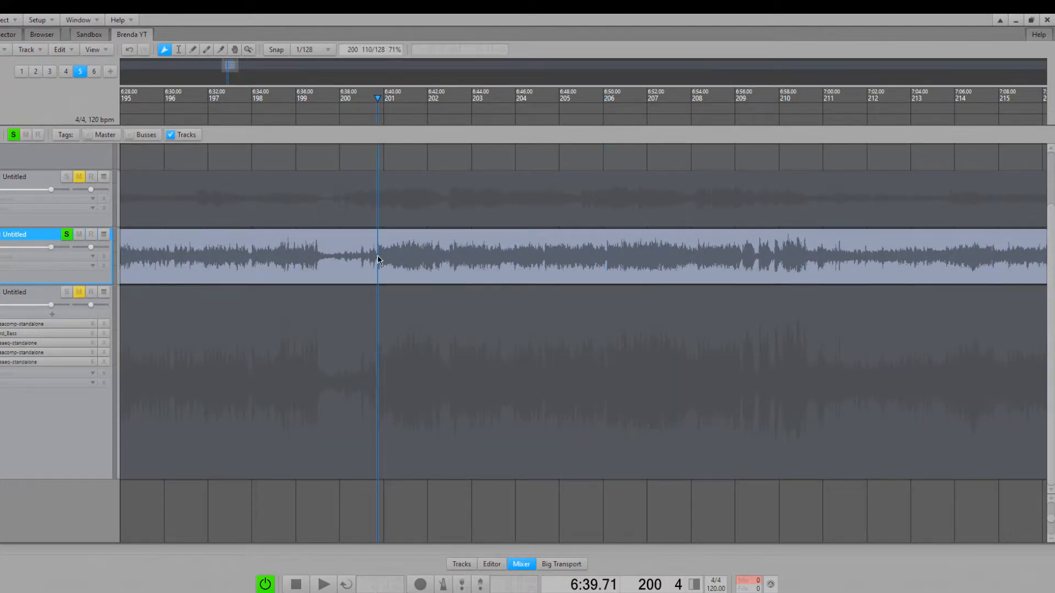
pyautogui.press('space')
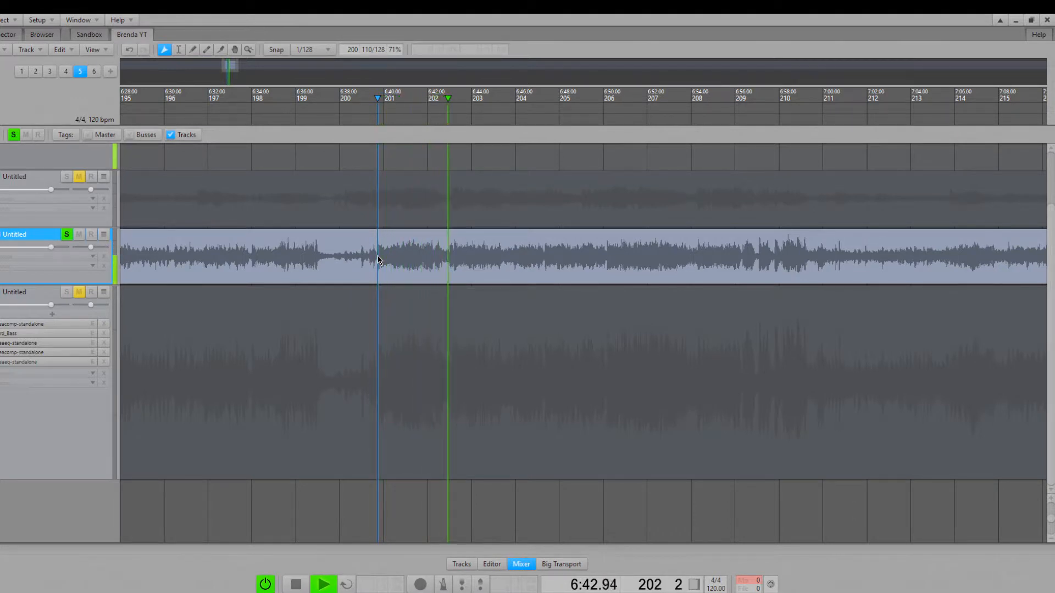
pyautogui.click(26, 292)
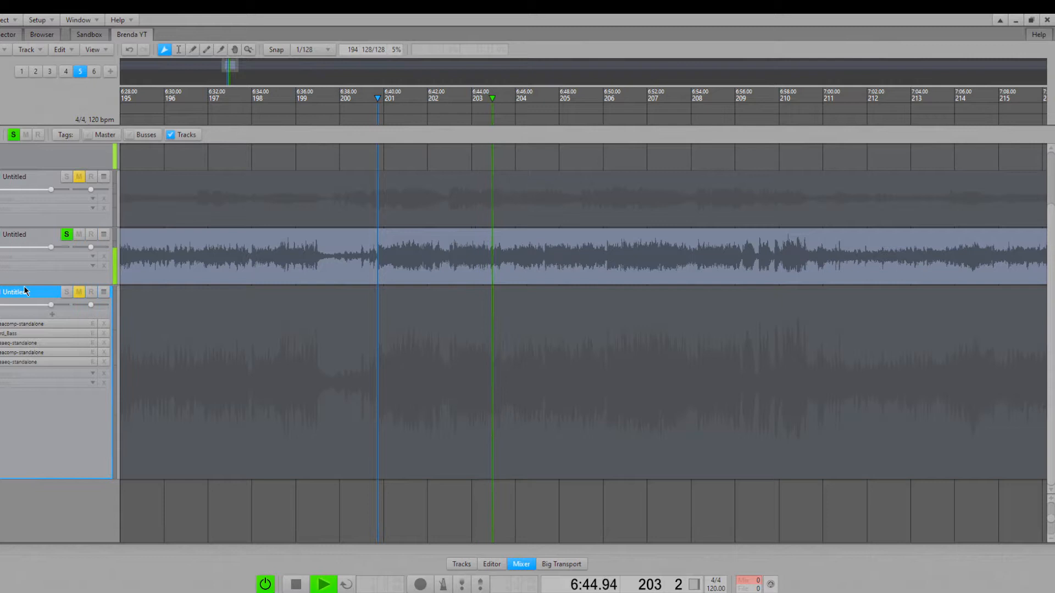
pyautogui.moveTo(25, 285); pyautogui.dragTo(26, 422)
pyautogui.press('space')
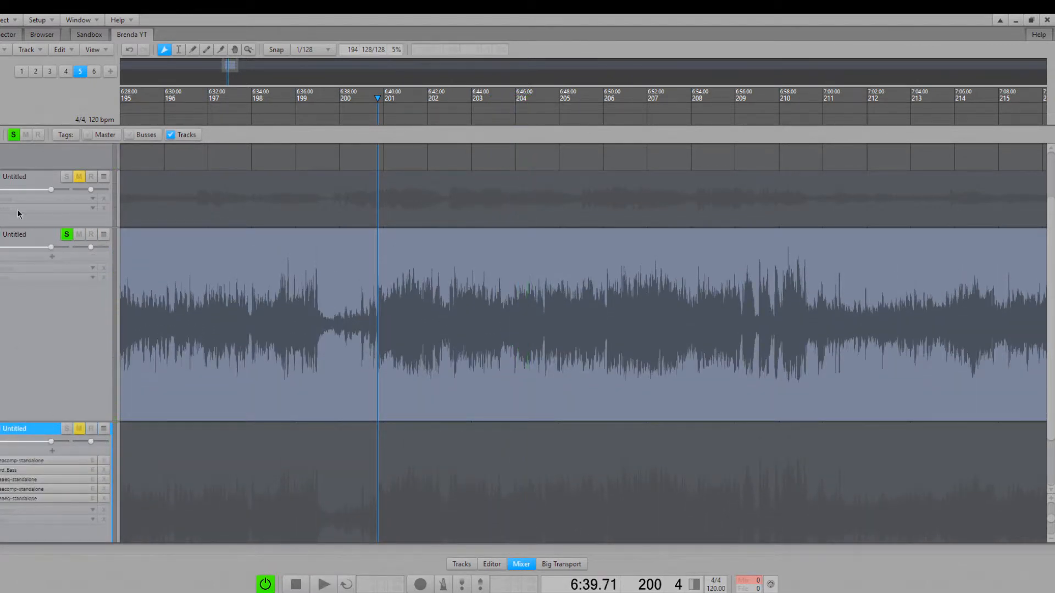
# Shape EQ band 2 on the enlarged track during playback into a -2.0 dB cut at about 377 Hz with a 1.58 oct bandwidth.
pyautogui.press('space')
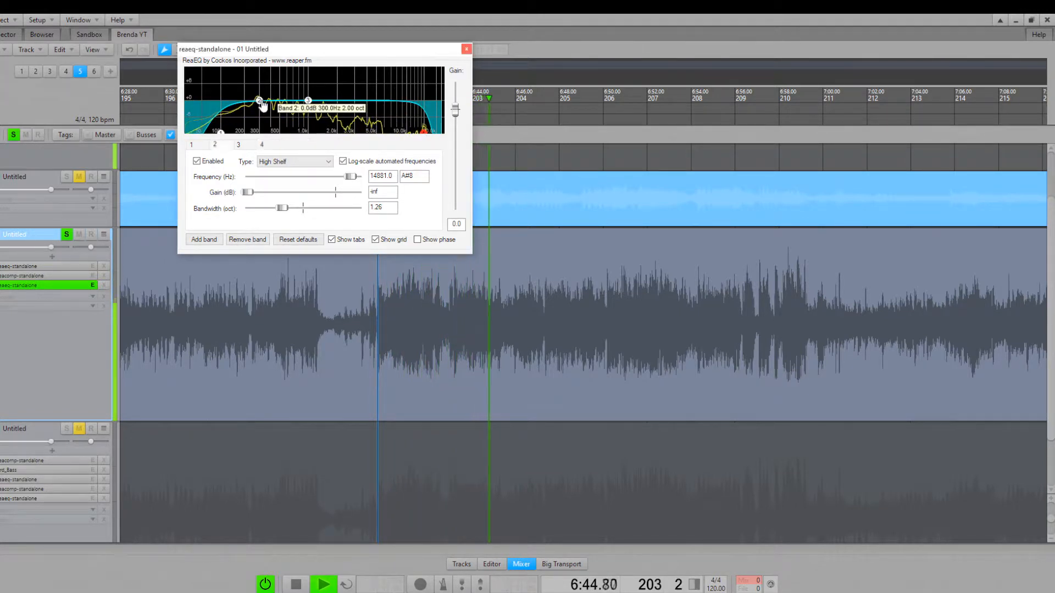
pyautogui.moveTo(260, 101); pyautogui.dragTo(269, 107)
pyautogui.moveTo(304, 207); pyautogui.dragTo(292, 207)
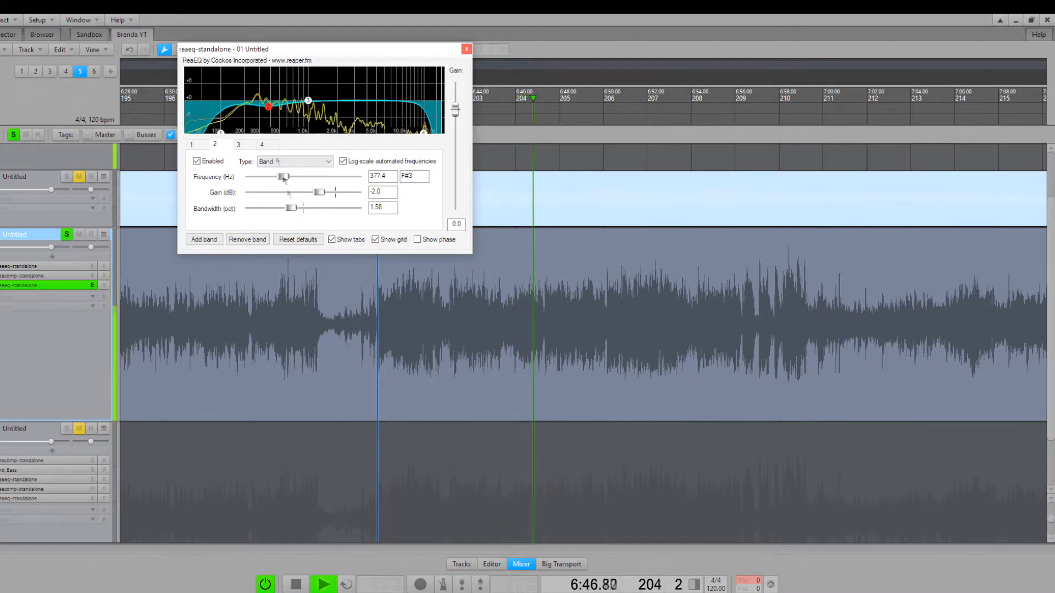
# Set EQ band 2 to about -1.6 dB at 318 Hz, and cut band 3 by 4.2 dB at 1013.5 Hz with 0.49 oct bandwidth.
pyautogui.moveTo(269, 108); pyautogui.dragTo(262, 106)
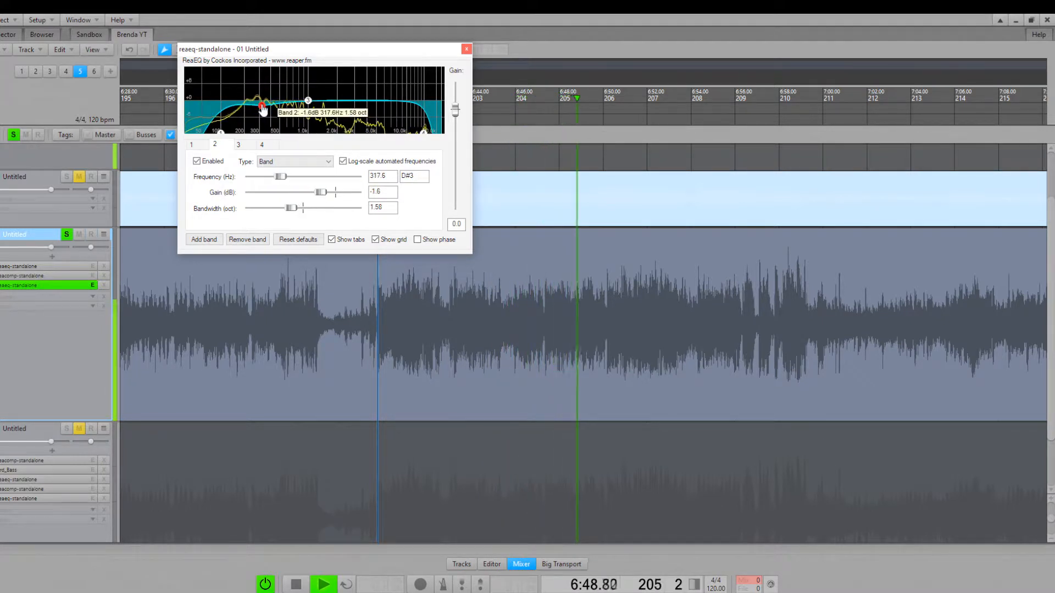
pyautogui.moveTo(309, 102)
pyautogui.mouseDown()
pyautogui.moveTo(356, 111)
pyautogui.moveTo(308, 109)
pyautogui.mouseUp()
pyautogui.moveTo(303, 208); pyautogui.dragTo(262, 207)
pyautogui.moveTo(307, 109); pyautogui.dragTo(308, 114)
pyautogui.moveTo(264, 208); pyautogui.dragTo(259, 208)
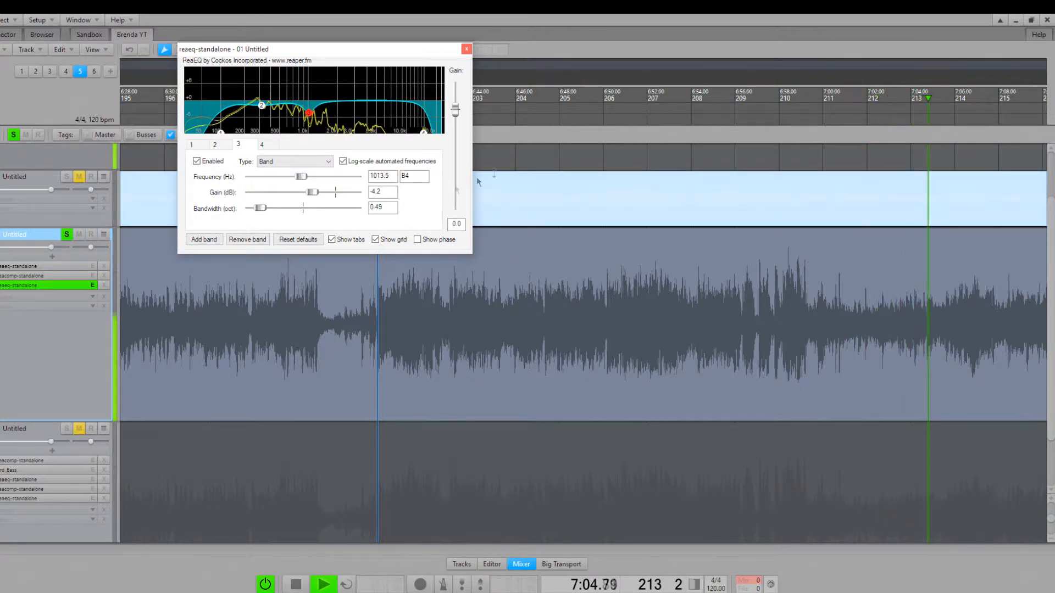
pyautogui.moveTo(429, 46); pyautogui.dragTo(430, 50)
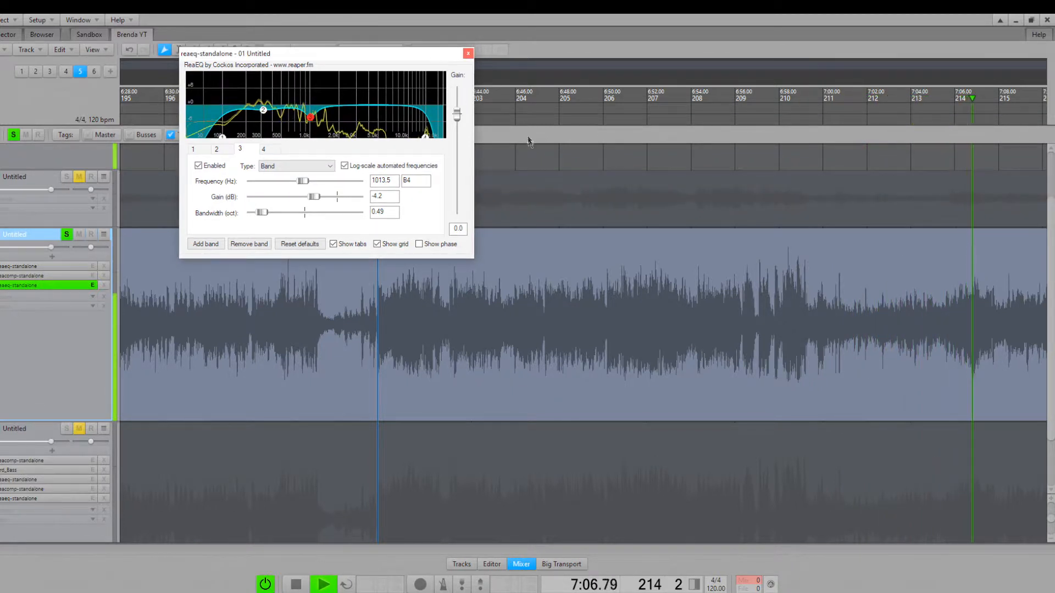
pyautogui.press('space')
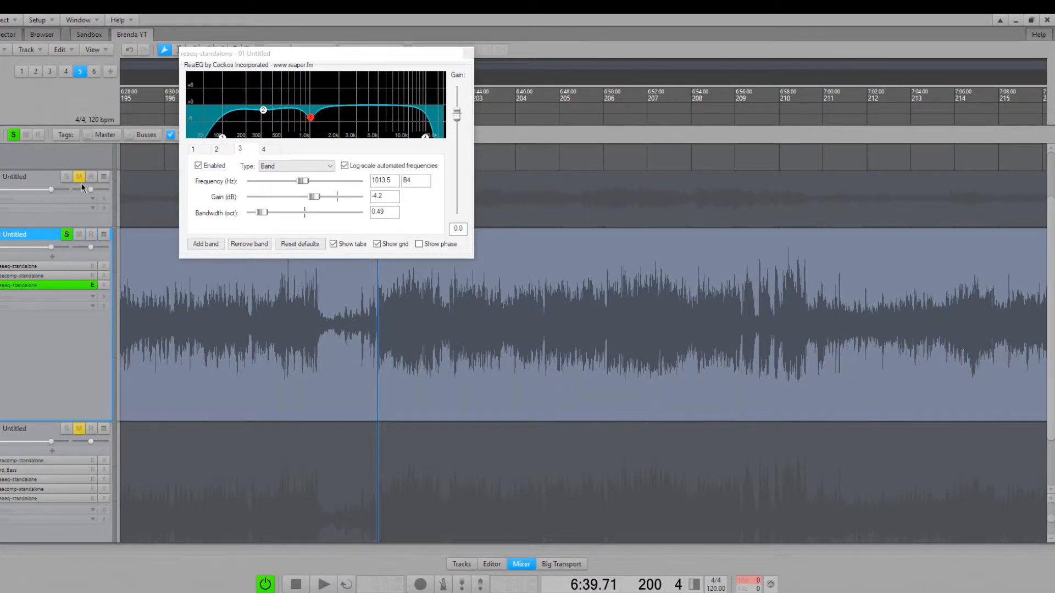
# Solo the track directly above instead of the enlarged one and audition it for comparison.
pyautogui.click(67, 177)
pyautogui.click(66, 235)
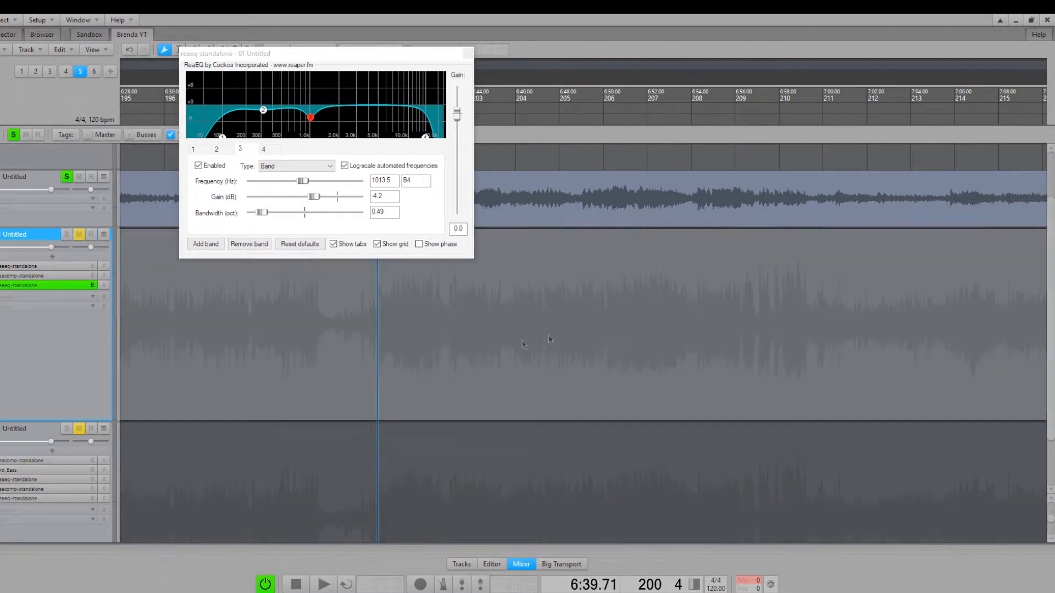
pyautogui.moveTo(428, 65); pyautogui.dragTo(312, 238)
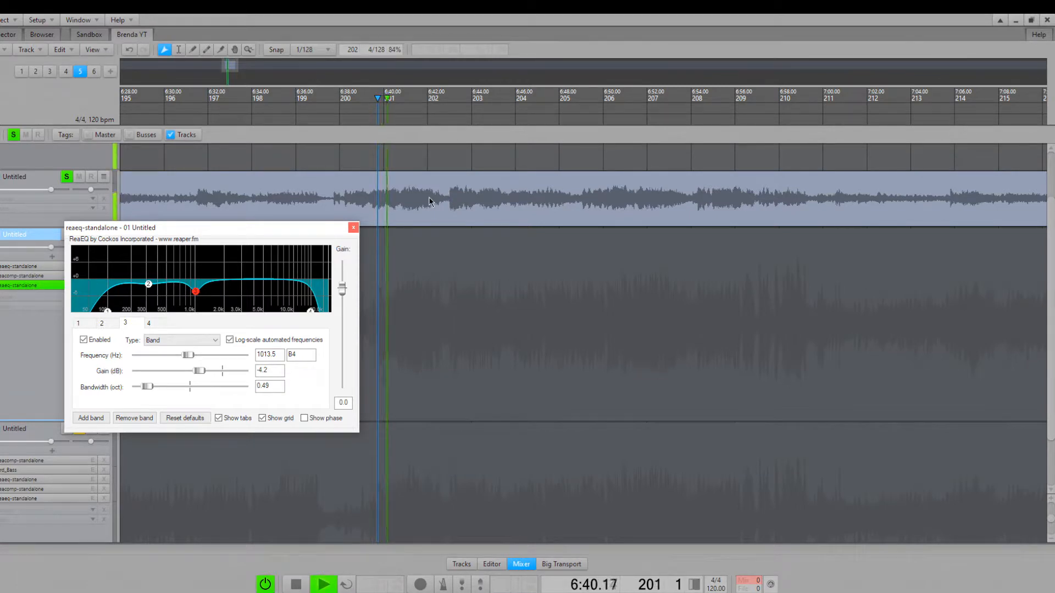
pyautogui.moveTo(292, 232); pyautogui.dragTo(382, 168)
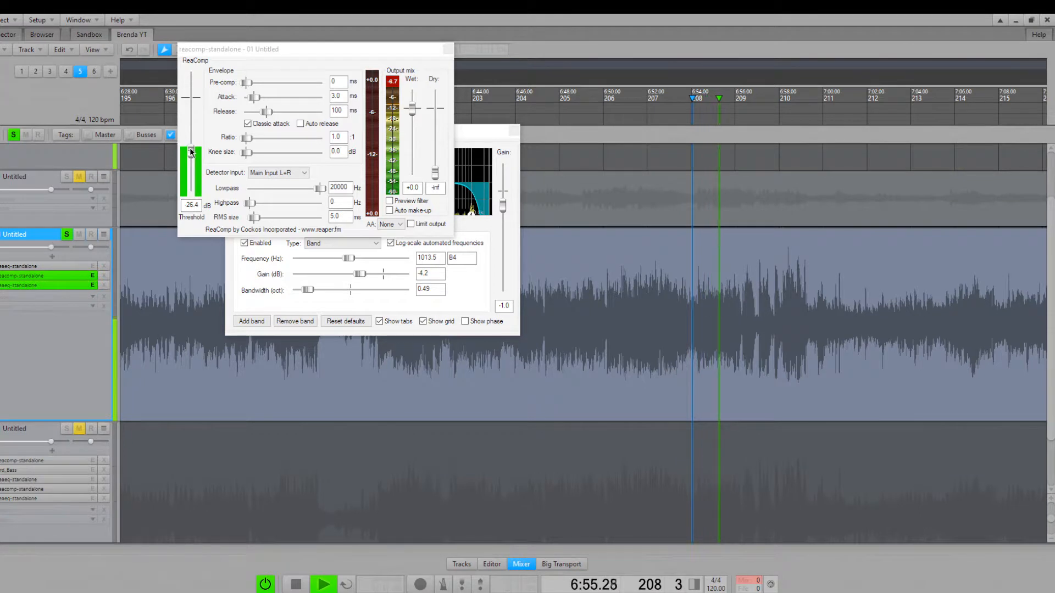
# Set the enlarged track's compressor to ratio 1.3, attack 2.0 ms, release 335 ms and threshold -28.6 dB during playback.
pyautogui.moveTo(247, 137); pyautogui.dragTo(254, 141)
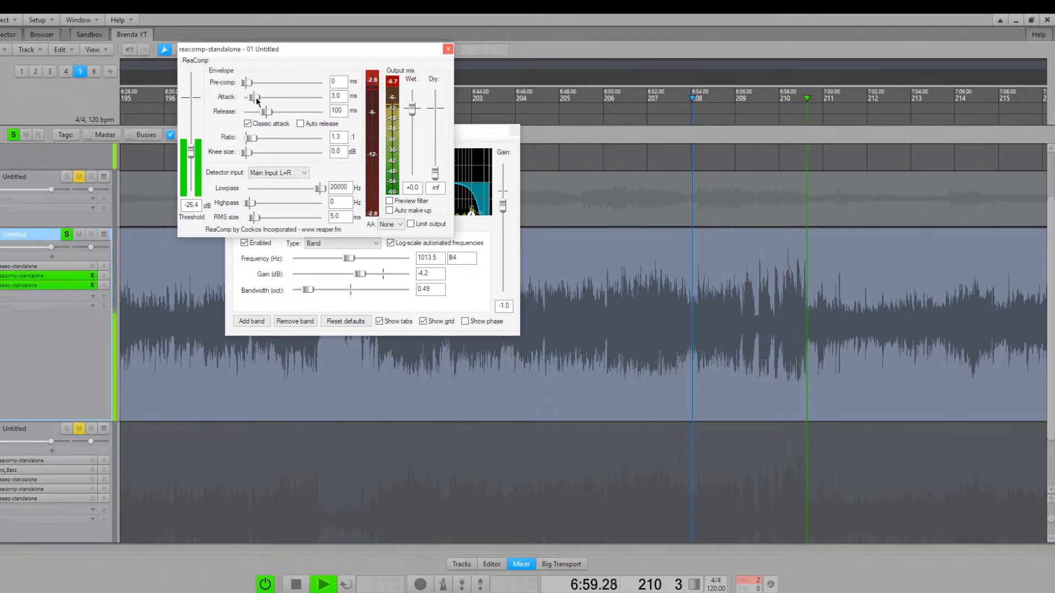
pyautogui.moveTo(256, 99); pyautogui.dragTo(275, 113)
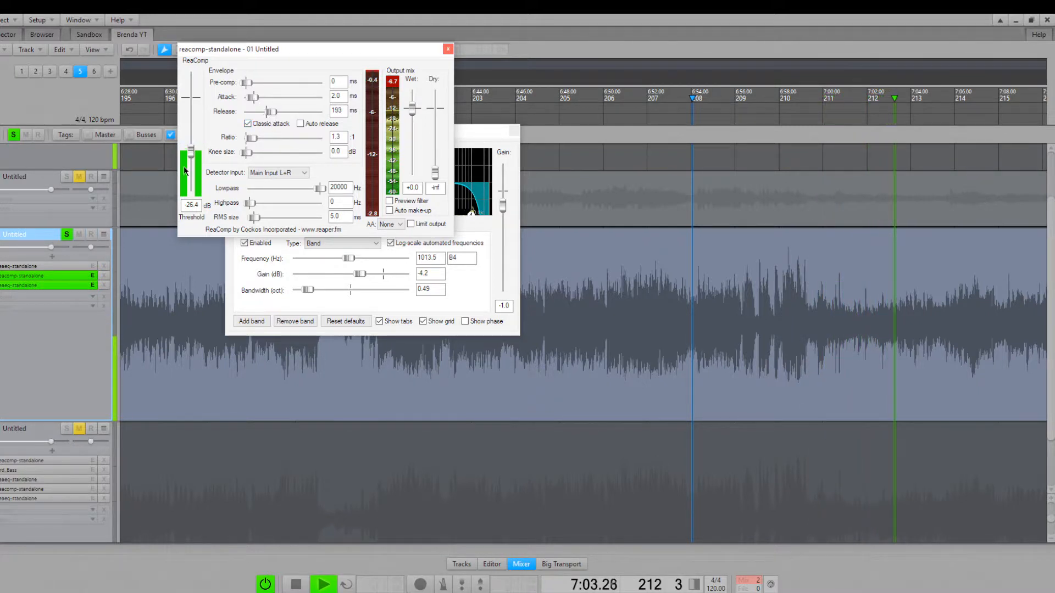
pyautogui.moveTo(192, 154); pyautogui.dragTo(193, 158)
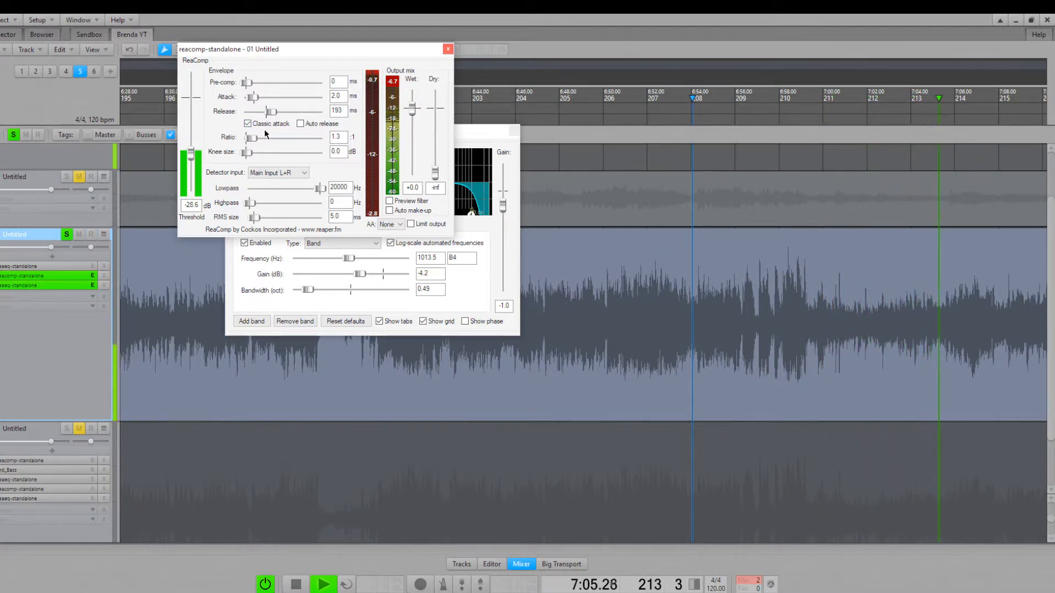
pyautogui.moveTo(271, 114); pyautogui.dragTo(276, 114)
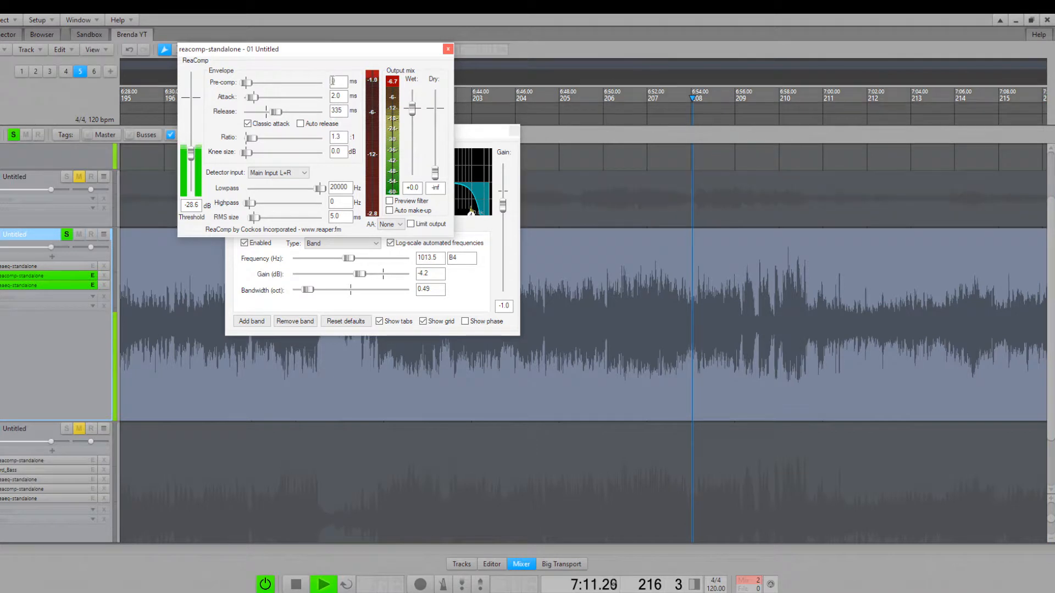
pyautogui.click(568, 162)
pyautogui.press('space')
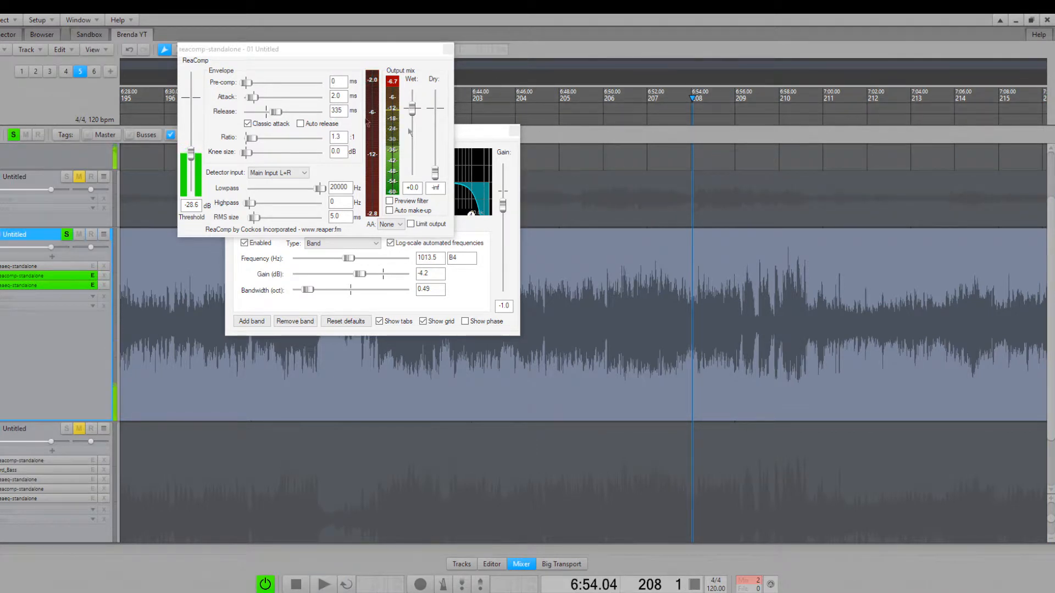
# In the enlarged track's first EQ, move the band 2 boost higher and narrow it, and set band 3 to 1.4 dB at 4843.2 Hz.
pyautogui.click(65, 266)
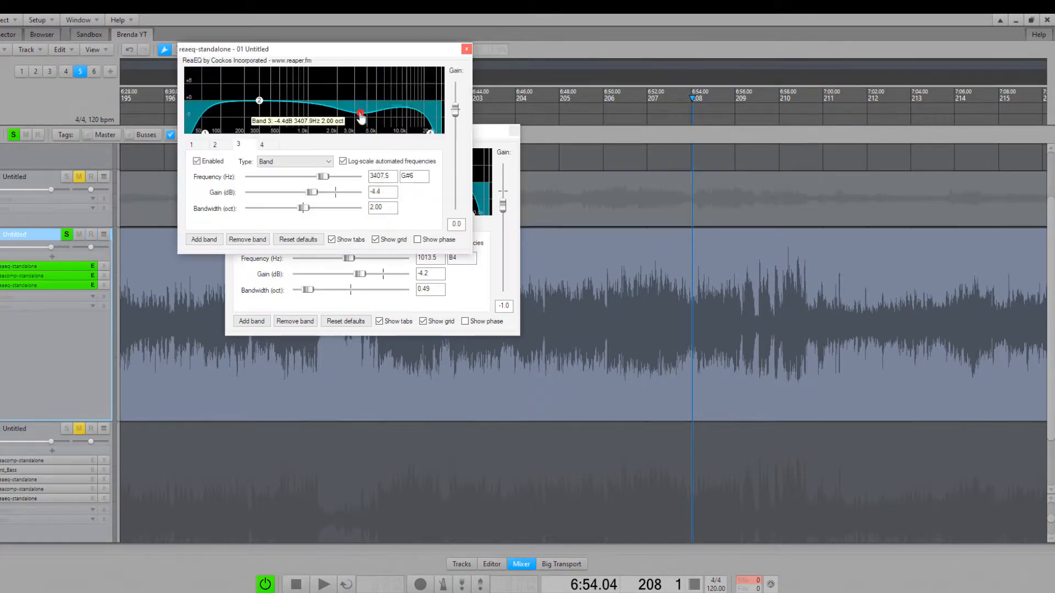
pyautogui.moveTo(360, 117); pyautogui.dragTo(355, 106)
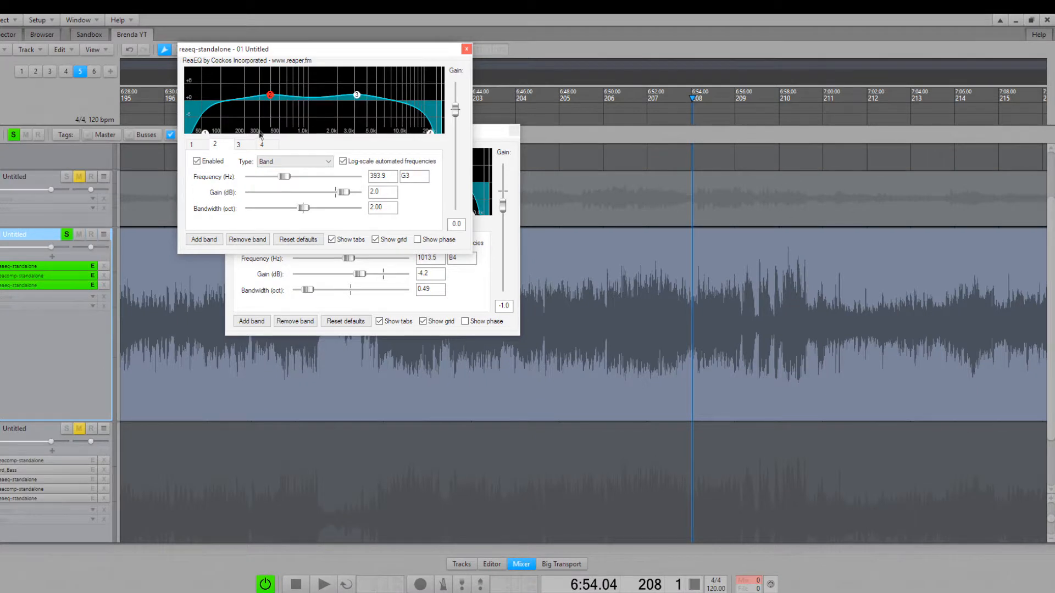
pyautogui.press('space')
pyautogui.moveTo(301, 207); pyautogui.dragTo(289, 208)
pyautogui.moveTo(270, 95); pyautogui.dragTo(373, 98)
pyautogui.click(358, 97)
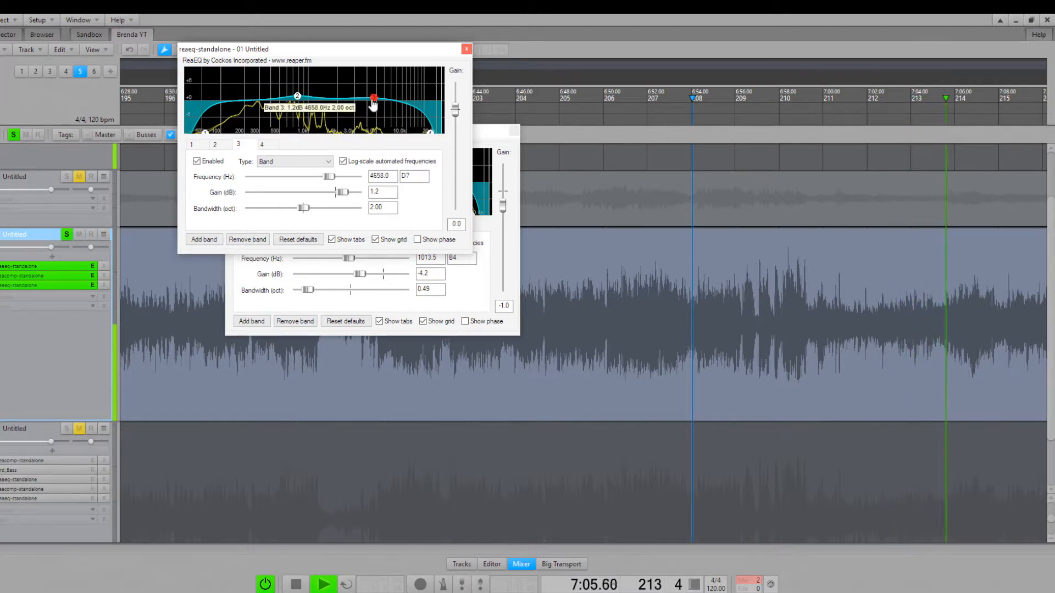
pyautogui.click(297, 96)
pyautogui.moveTo(303, 208); pyautogui.dragTo(277, 209)
pyautogui.moveTo(378, 98); pyautogui.dragTo(379, 102)
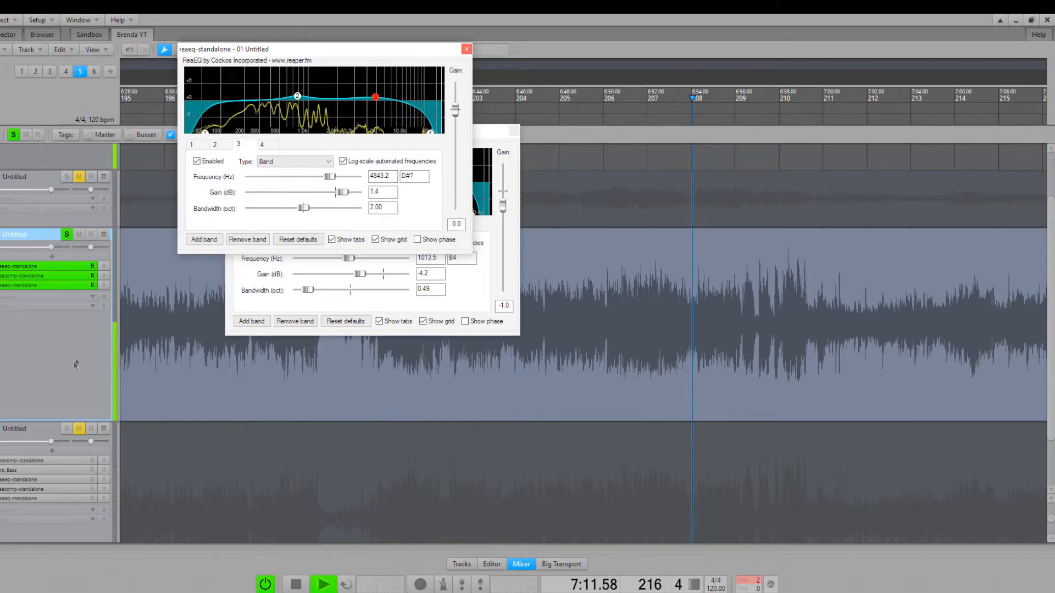
# Solo the bottom processed track too, check its last EQ, and lower the track's gain slightly during playback.
pyautogui.click(67, 430)
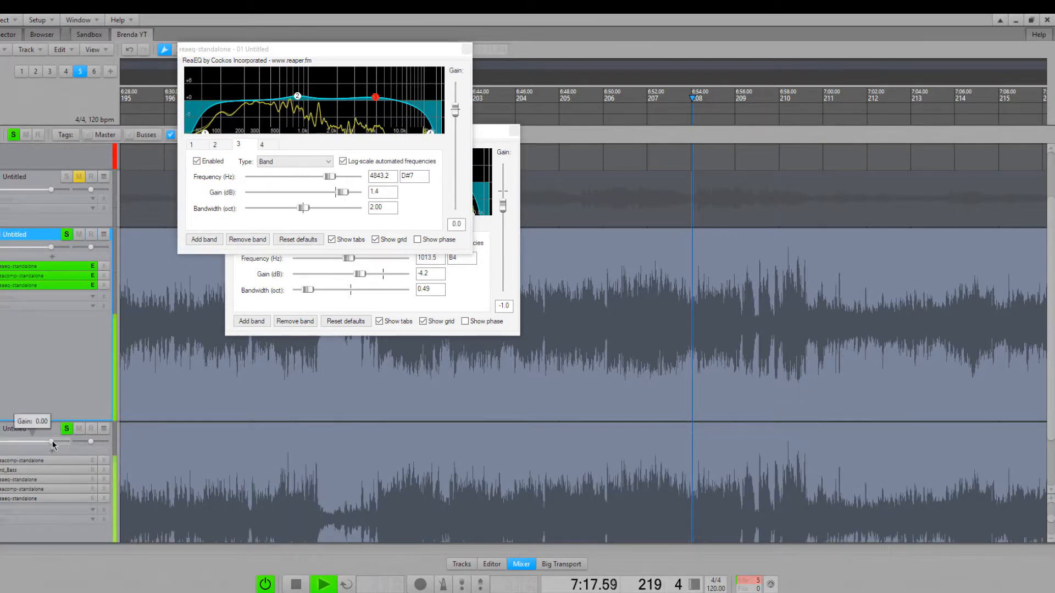
pyautogui.click(40, 498)
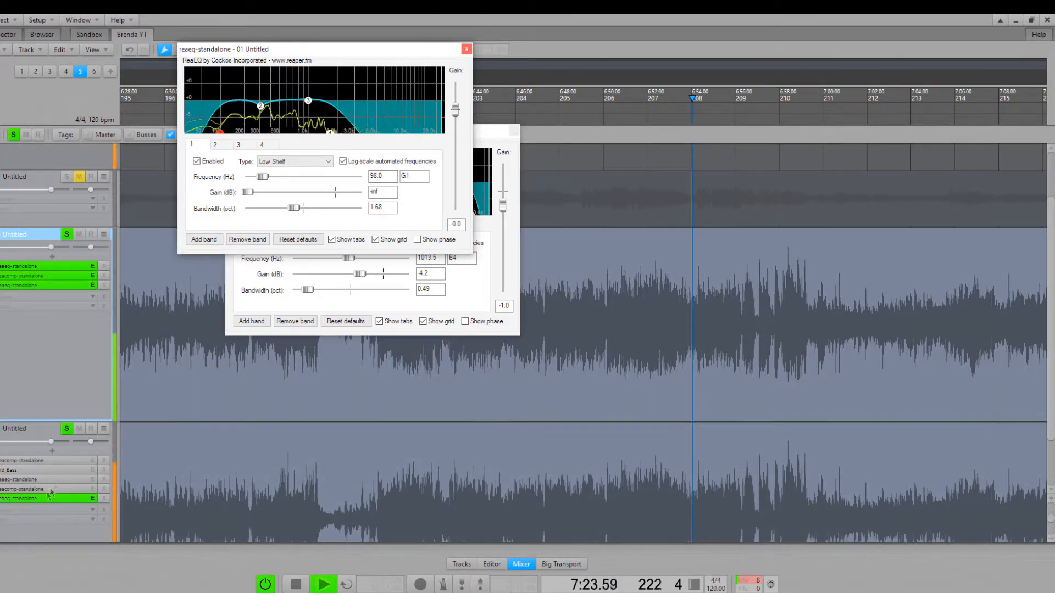
pyautogui.click(64, 391)
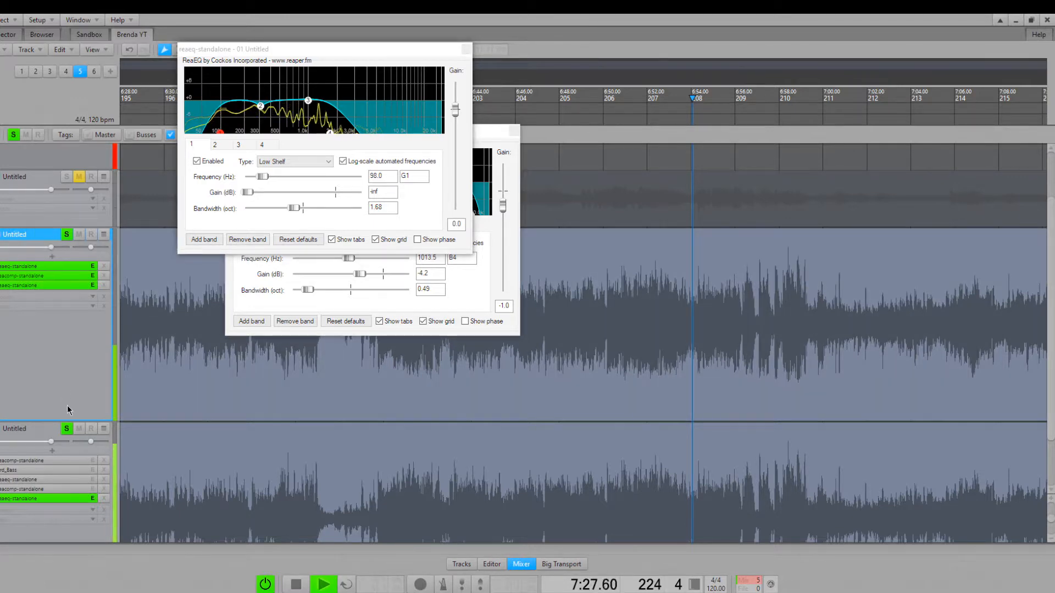
pyautogui.moveTo(58, 441)
pyautogui.moveTo(57, 439); pyautogui.dragTo(44, 441)
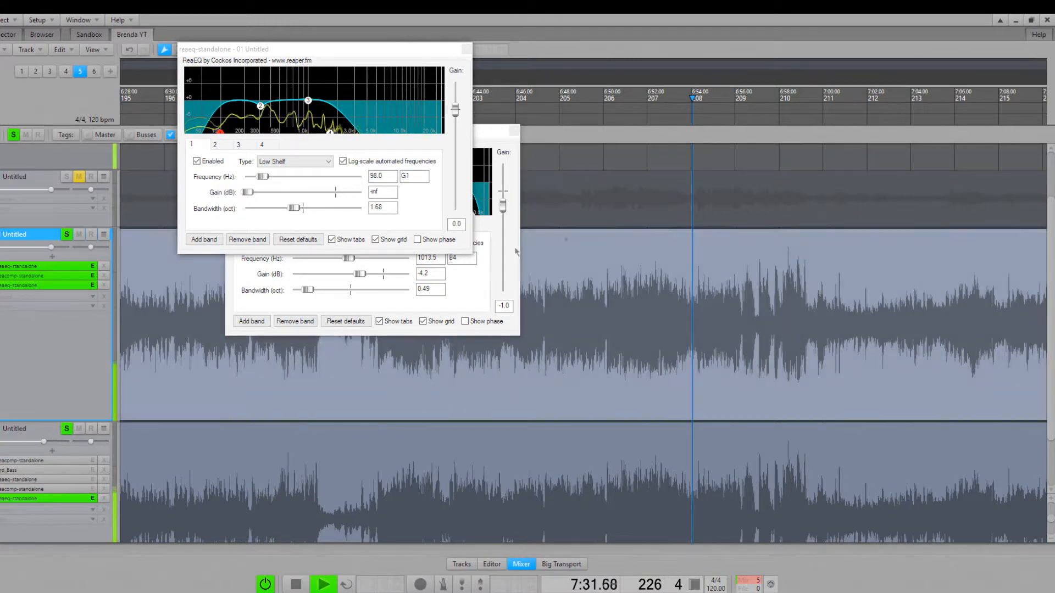
pyautogui.press('space')
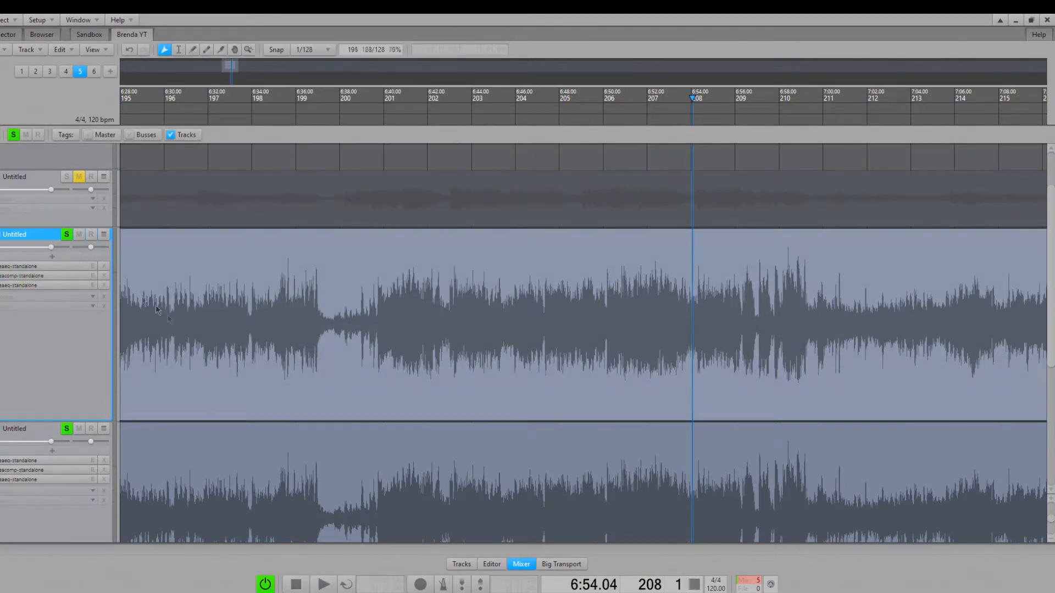
# Pan the lower of the two identical processed copies to the left and set the upper copy's panning to R70.
pyautogui.scroll(-1, 76, 330)
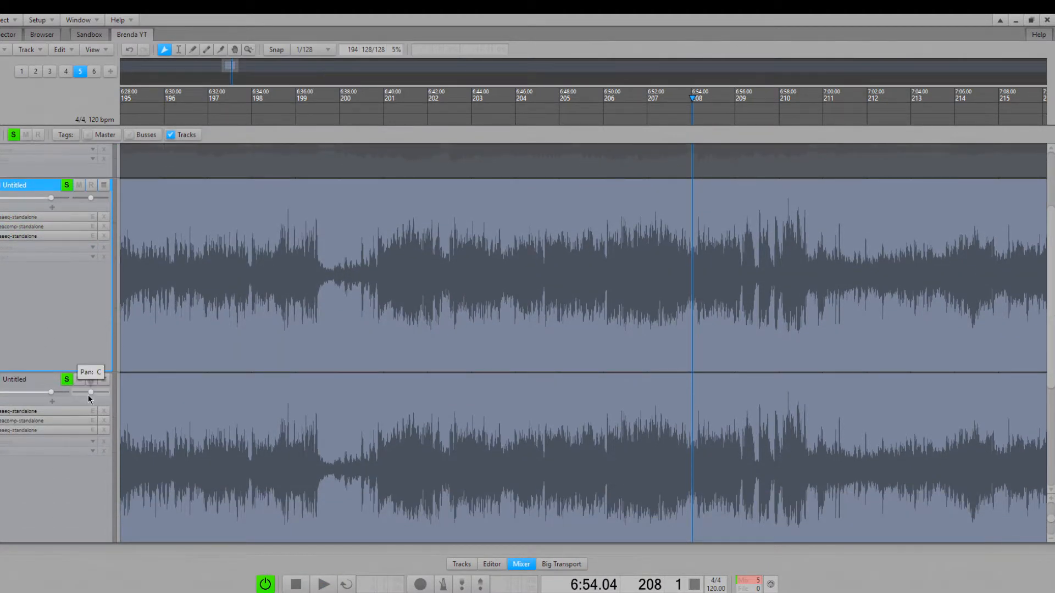
pyautogui.moveTo(90, 392); pyautogui.dragTo(75, 392)
pyautogui.doubleClick(77, 391)
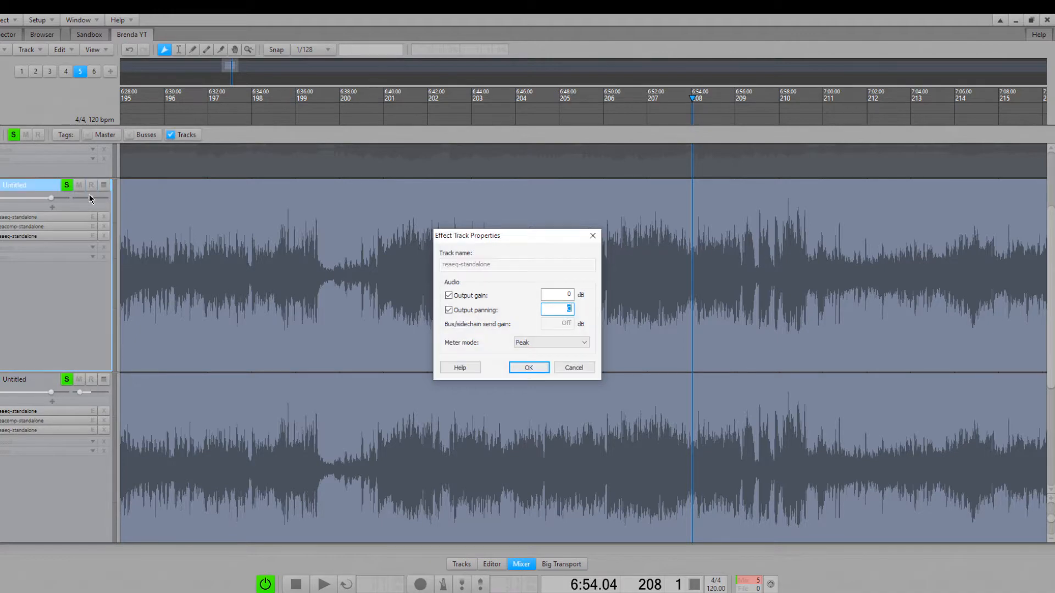
pyautogui.write('r70')
pyautogui.press('Return')
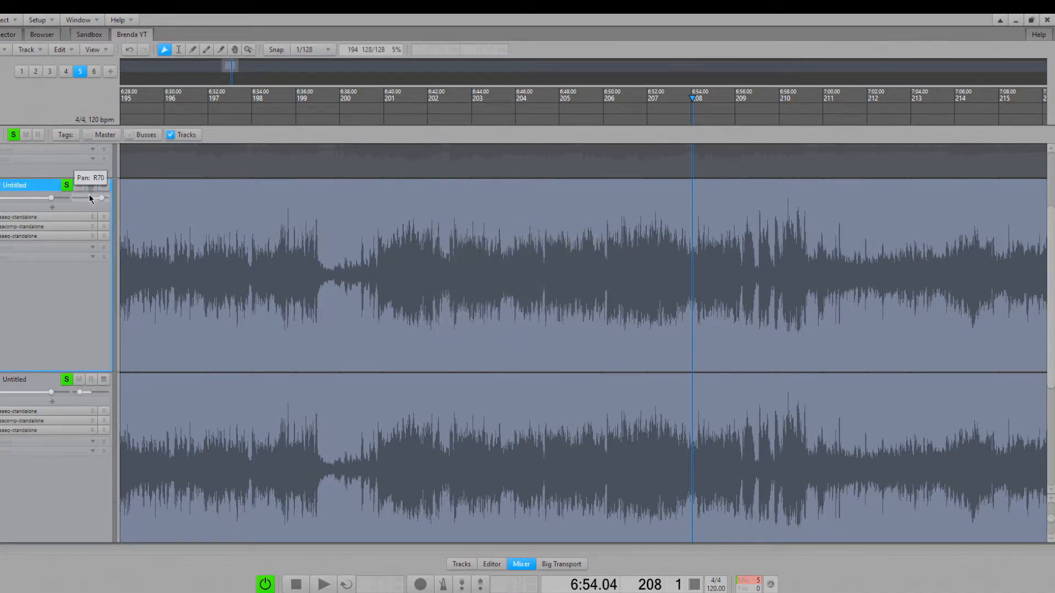
# Try nudging the lower copy's audio clip slightly later than the upper copy's and audition both.
pyautogui.moveTo(427, 403); pyautogui.dragTo(285, 423)
pyautogui.click(230, 399)
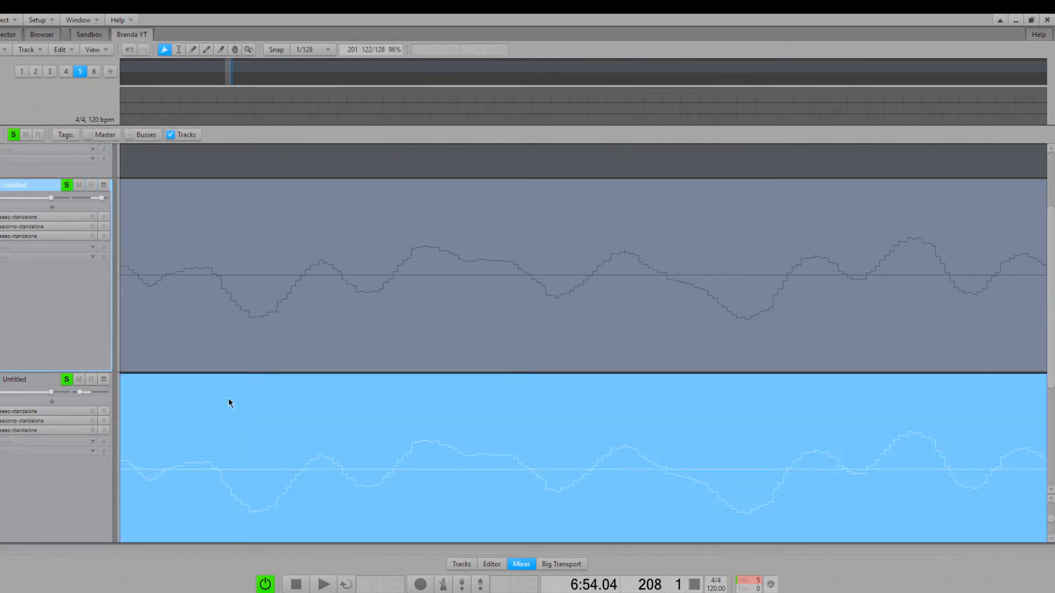
pyautogui.moveTo(235, 400); pyautogui.dragTo(238, 400)
pyautogui.press('space')
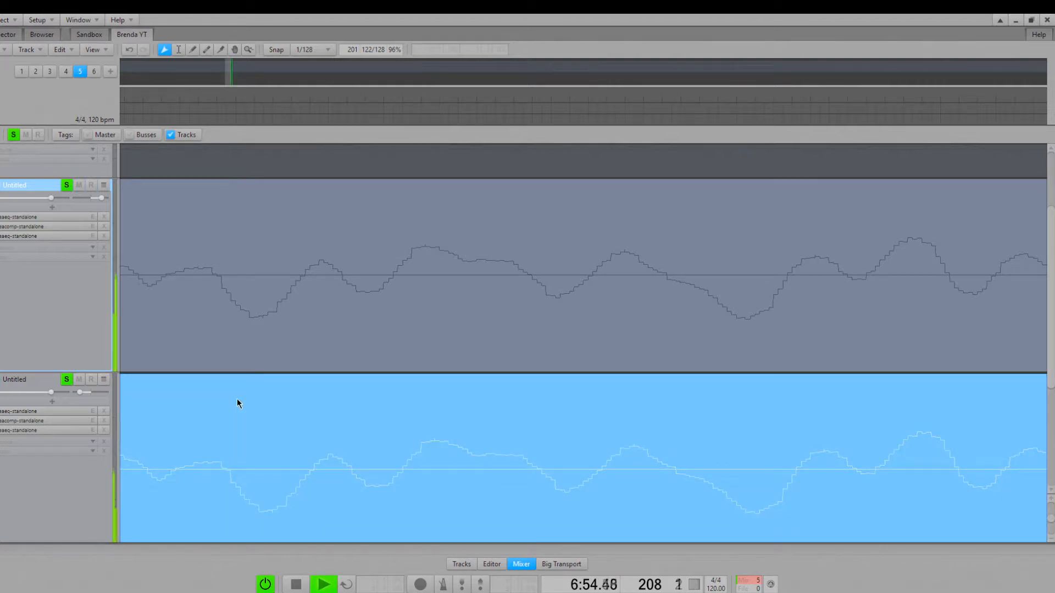
pyautogui.press('space')
# Realign the lower copy's audio clip with the upper copy and play both for comparison.
pyautogui.click(303, 419)
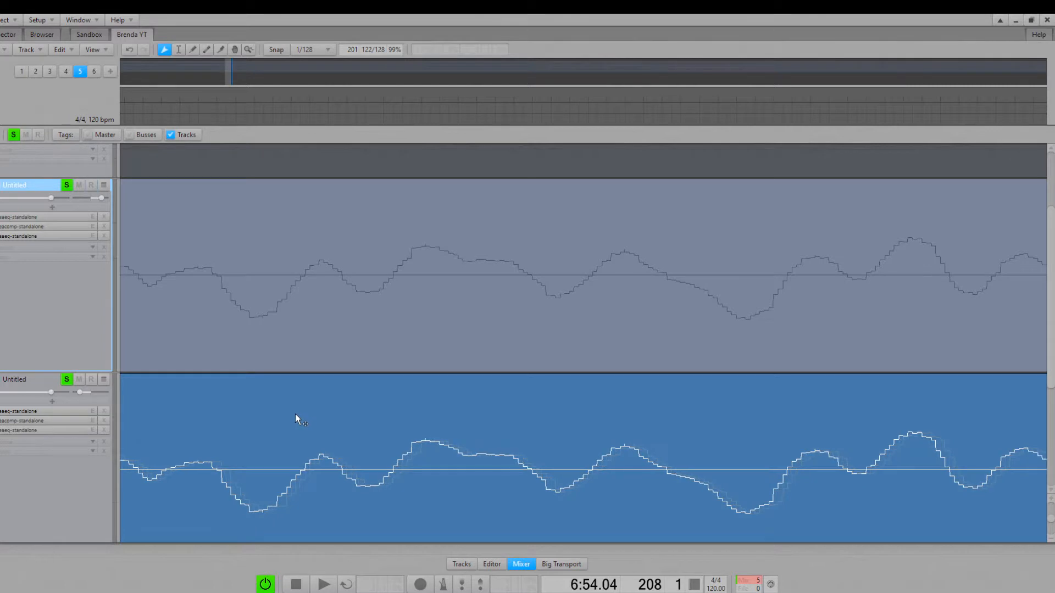
pyautogui.click(295, 419)
pyautogui.press('space')
pyautogui.click(204, 309)
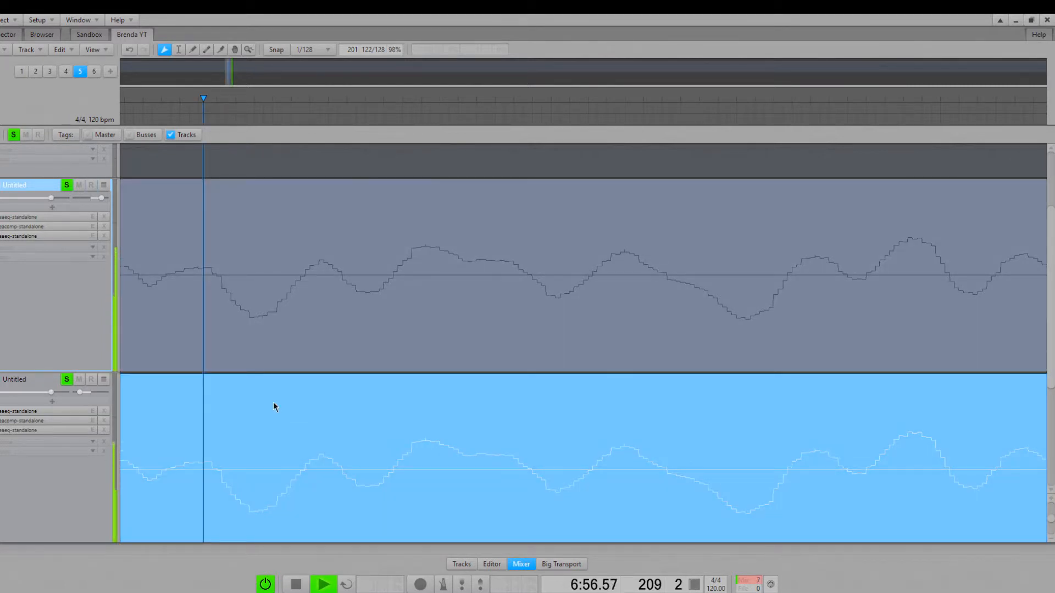
# Shift the lower copy's clip slightly later than the upper one during playback, then stop playback.
pyautogui.moveTo(271, 408)
pyautogui.mouseDown()
pyautogui.moveTo(306, 407)
pyautogui.moveTo(284, 411)
pyautogui.mouseUp()
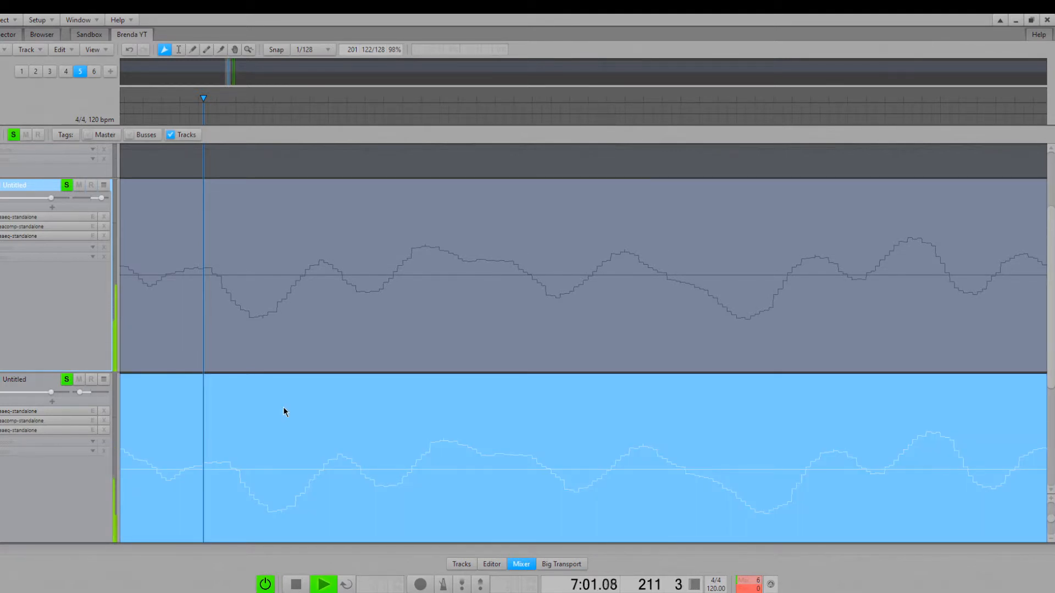
pyautogui.moveTo(268, 419); pyautogui.dragTo(301, 424)
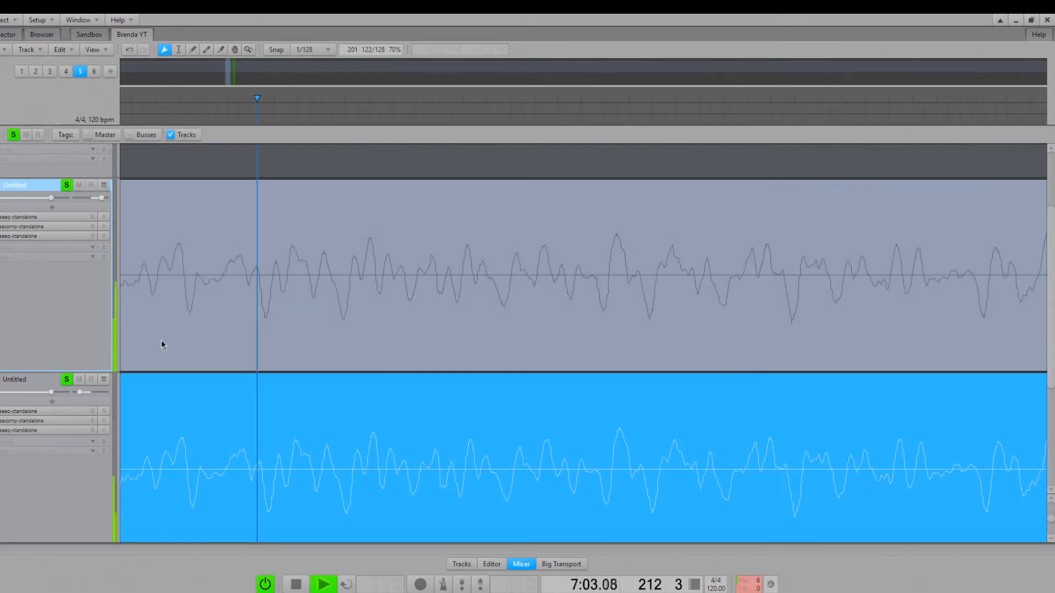
pyautogui.press('space')
pyautogui.moveTo(212, 368); pyautogui.dragTo(230, 370)
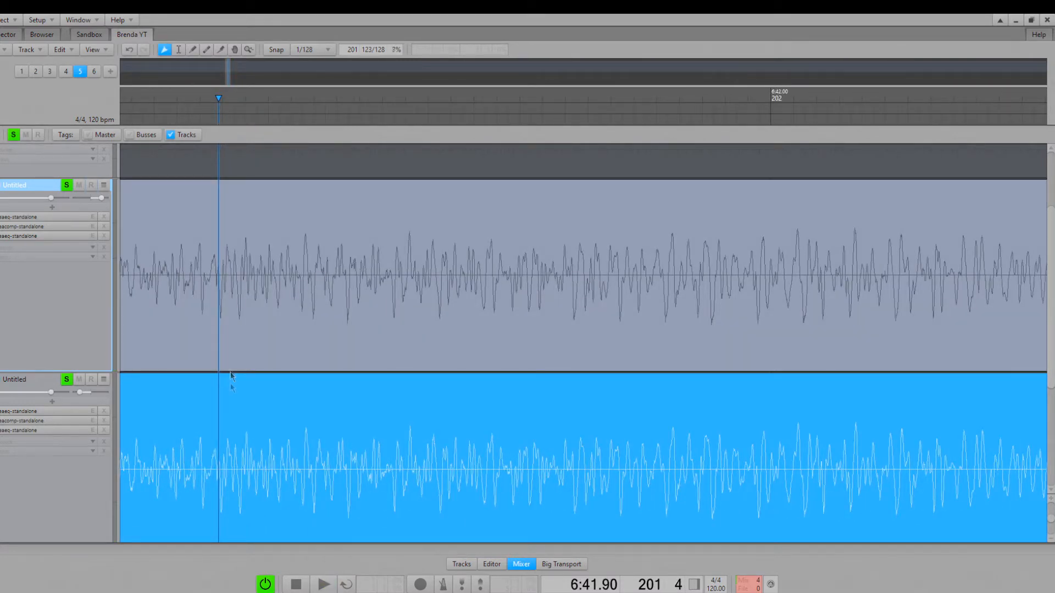
# Name the new empty track Music and rename the processed bass-effect track as bass.
pyautogui.scroll(-4, 231, 379)
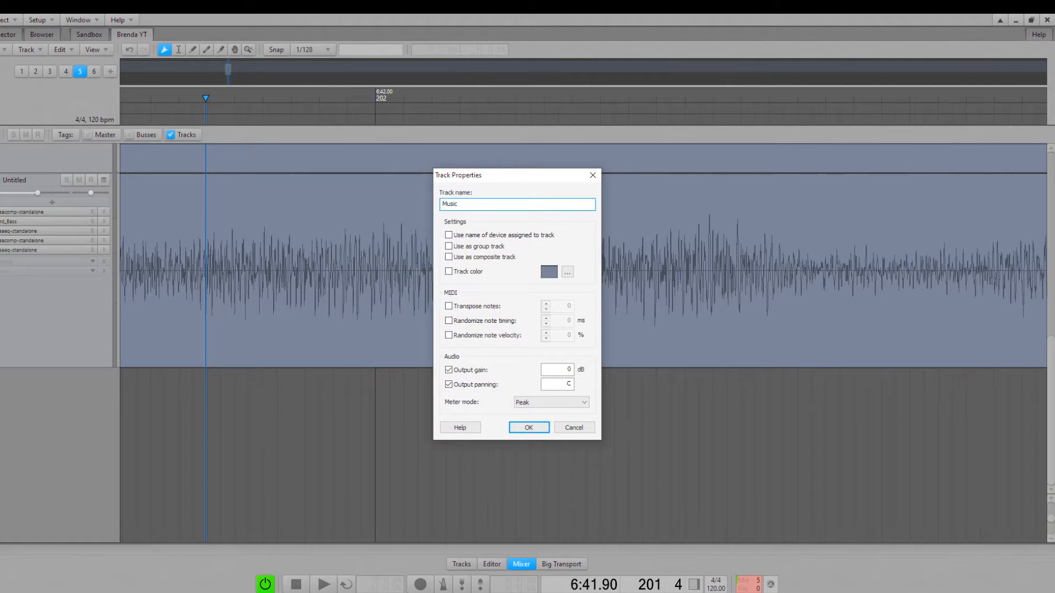
pyautogui.click(528, 429)
pyautogui.moveTo(11, 205); pyautogui.dragTo(20, 405)
pyautogui.doubleClick(28, 237)
pyautogui.write('bass')
pyautogui.press('Return')
pyautogui.scroll(7, 29, 236)
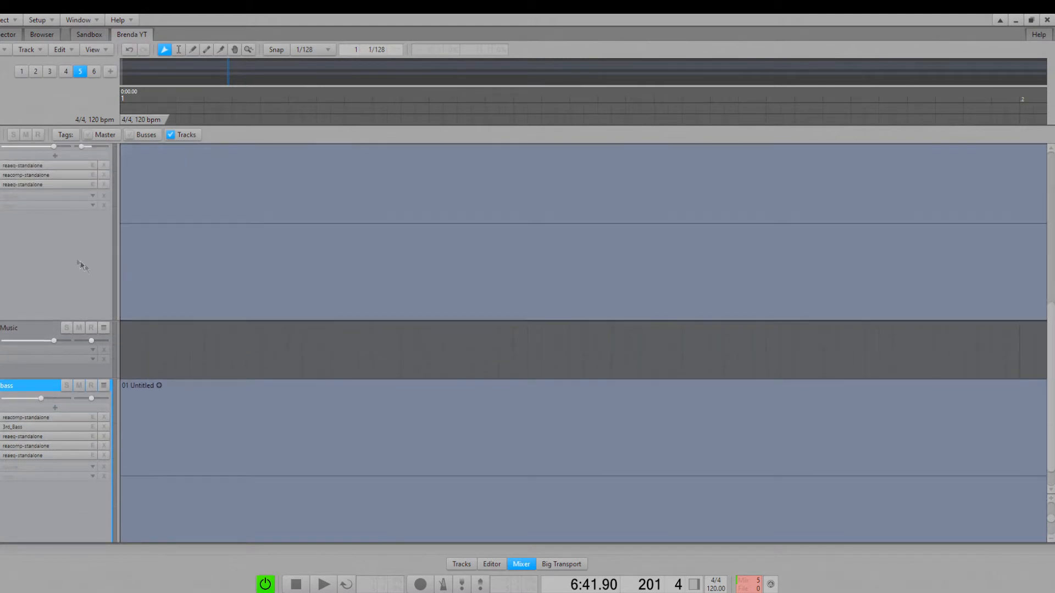
pyautogui.rightClick(35, 302)
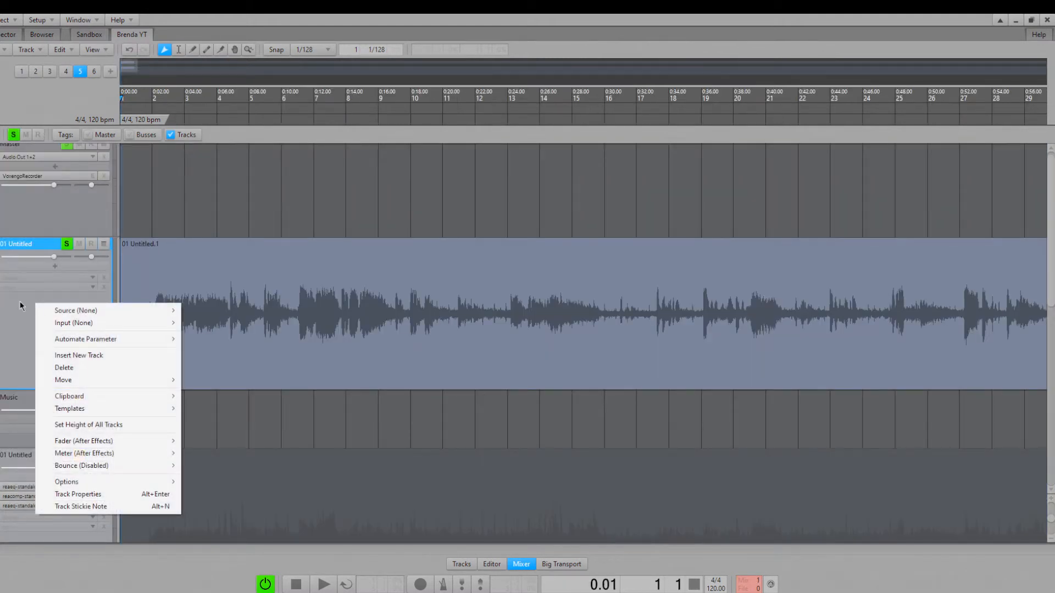
pyautogui.click(21, 305)
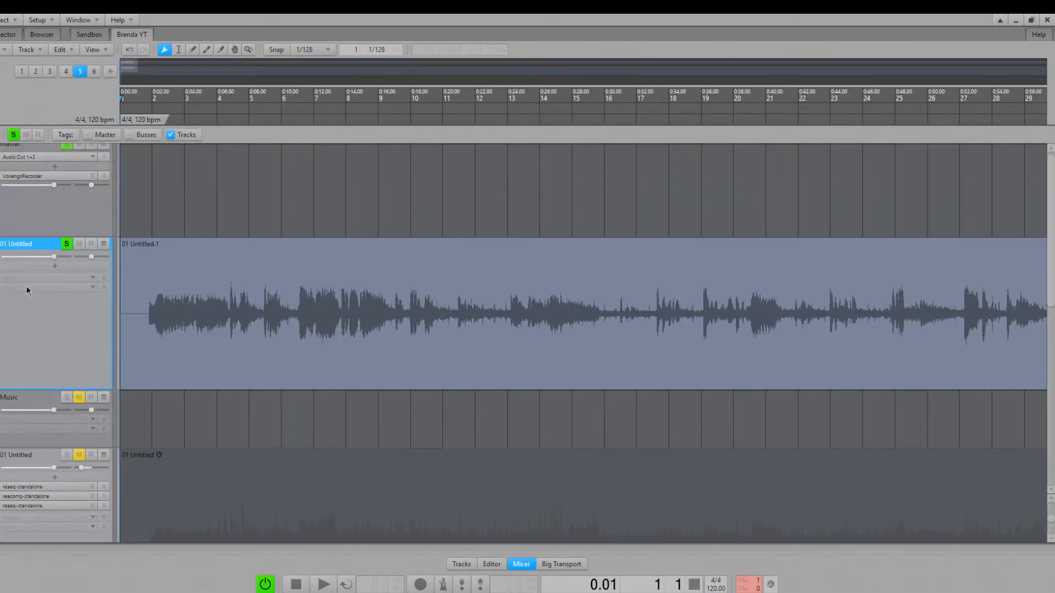
# Play the soloed untitled track from about 6:40 to audition it, and stop playback.
pyautogui.scroll(-5, 355, 342)
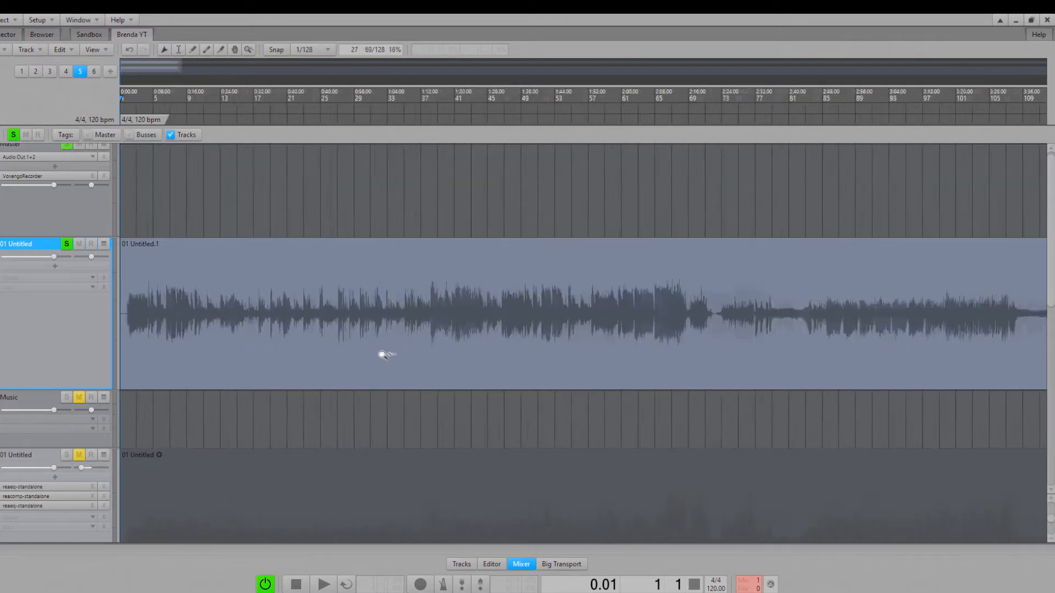
pyautogui.click(506, 342)
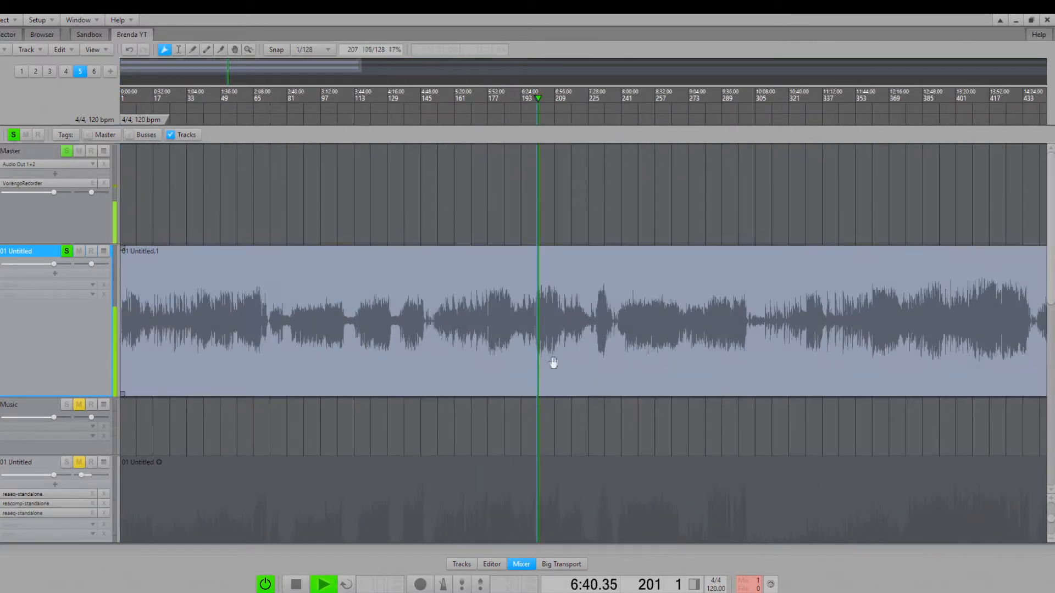
pyautogui.scroll(5, 553, 363)
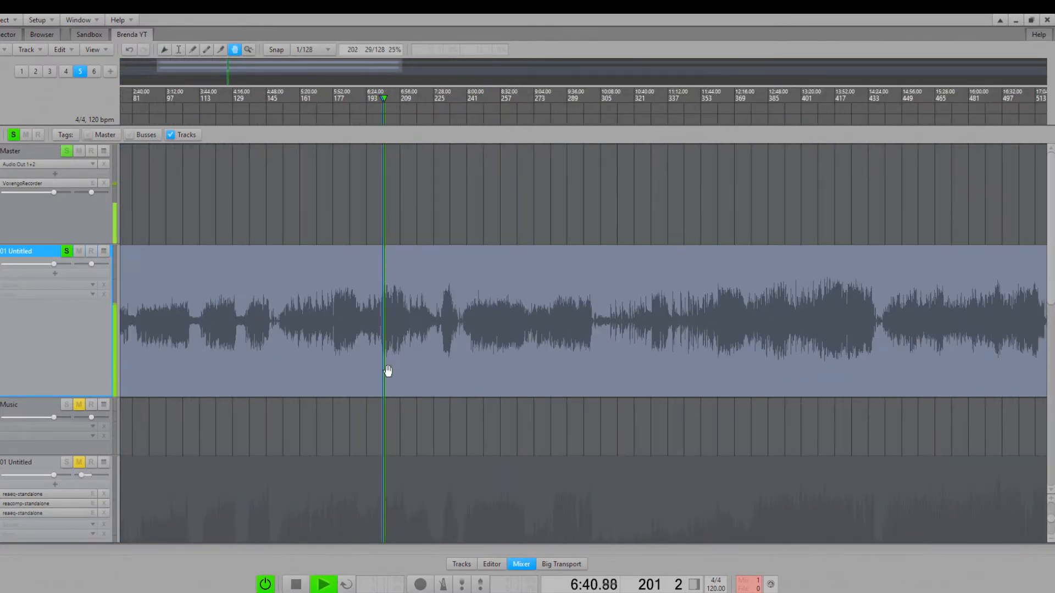
pyautogui.press('space')
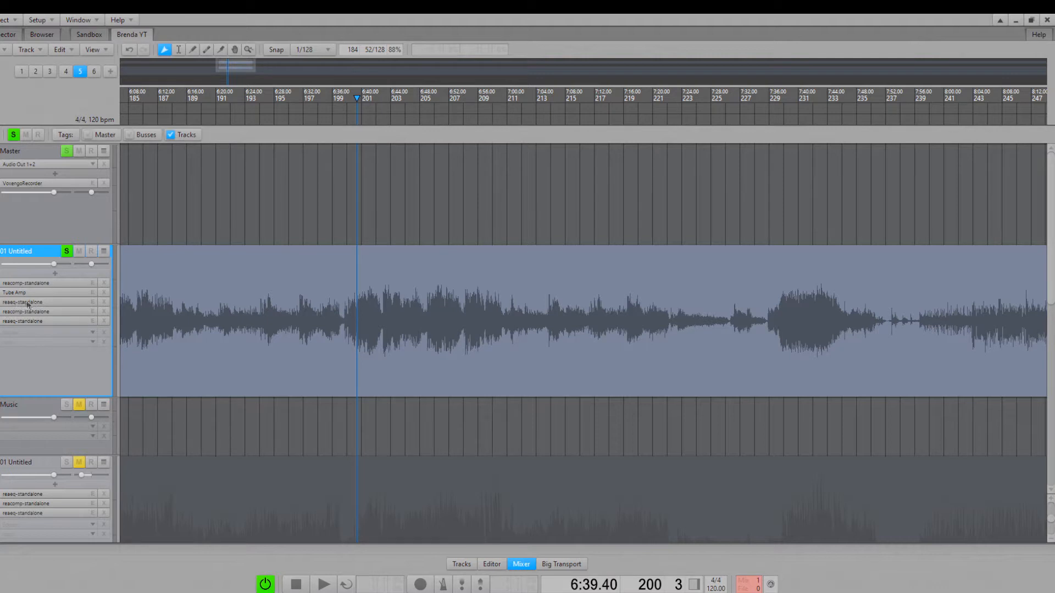
# Open the last ReaEQ on the soloed track, cut its low shelf at 100 Hz fully and roll off the extreme highs.
pyautogui.doubleClick(54, 322)
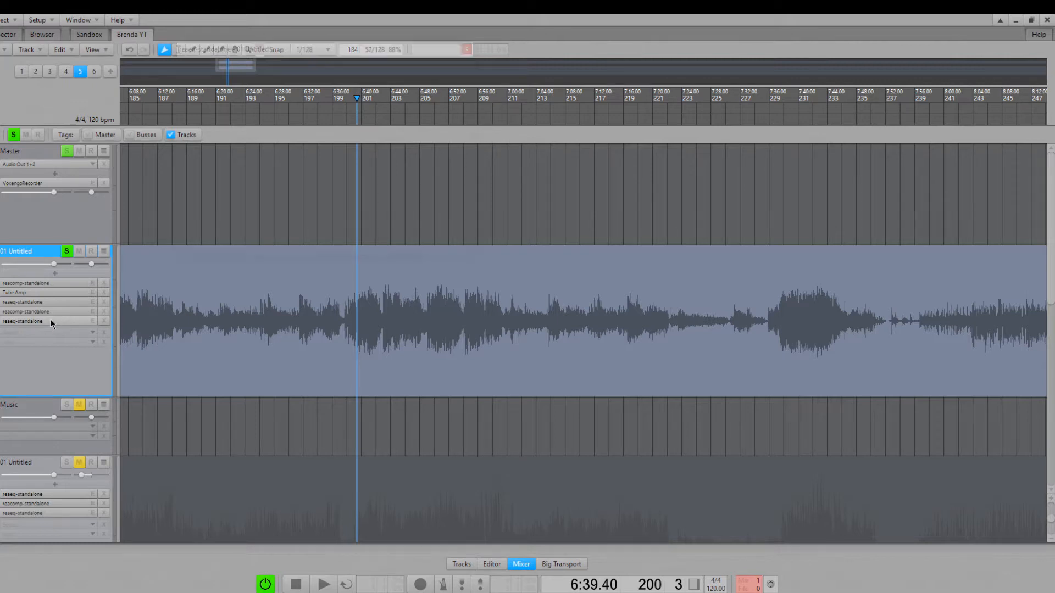
pyautogui.moveTo(220, 101); pyautogui.dragTo(225, 155)
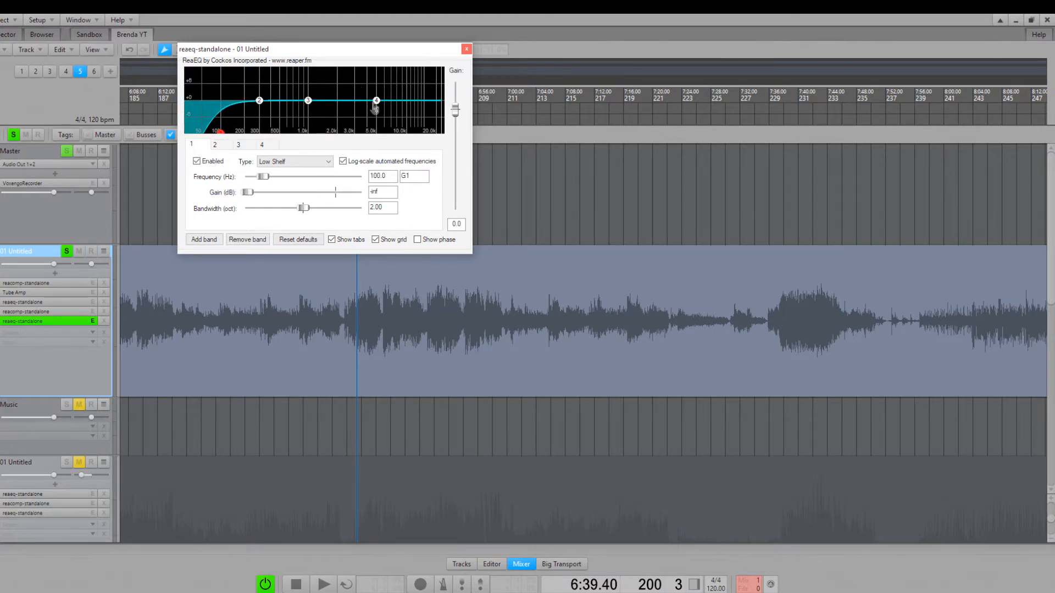
pyautogui.moveTo(377, 103); pyautogui.dragTo(406, 115)
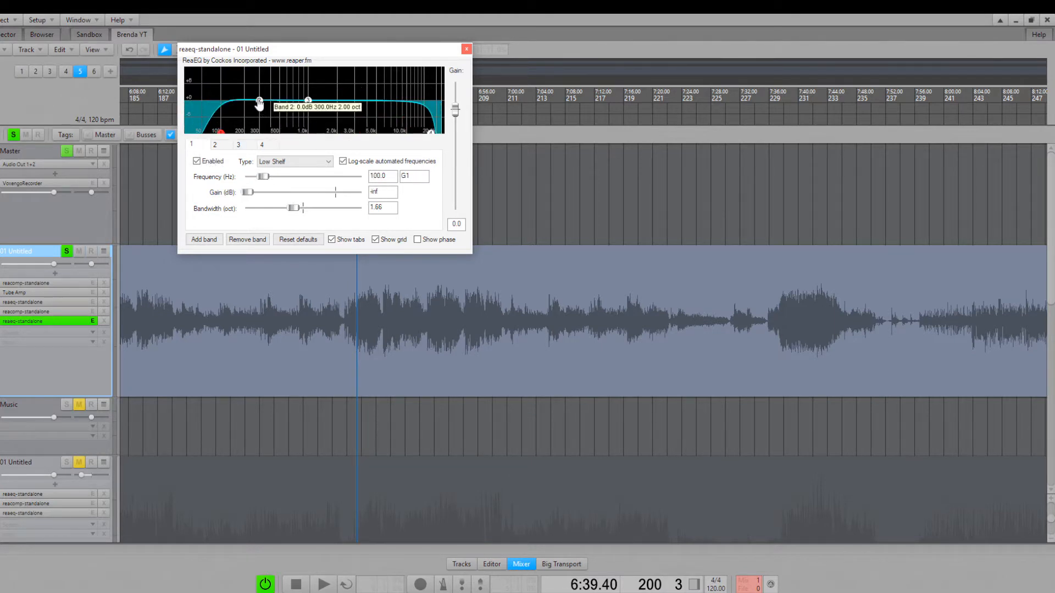
# Add narrow EQ dips: band 2 at 538.1 Hz, -1.6 dB, 0.43 oct and band 3 at 973.6 Hz, -2.6 dB, 0.23 oct.
pyautogui.moveTo(259, 101); pyautogui.dragTo(307, 109)
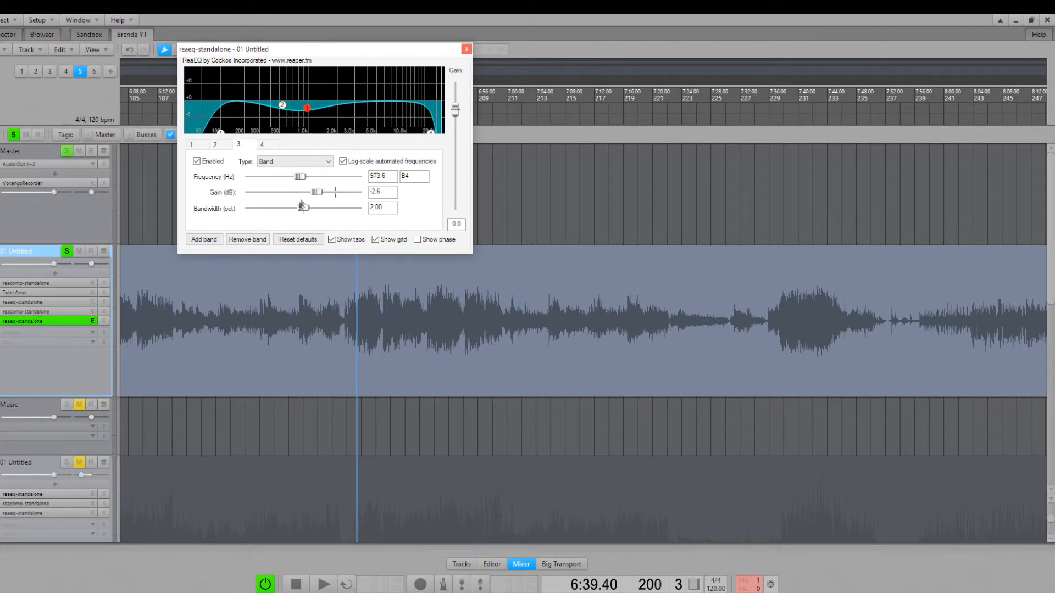
pyautogui.moveTo(299, 209); pyautogui.dragTo(260, 207)
pyautogui.click(283, 110)
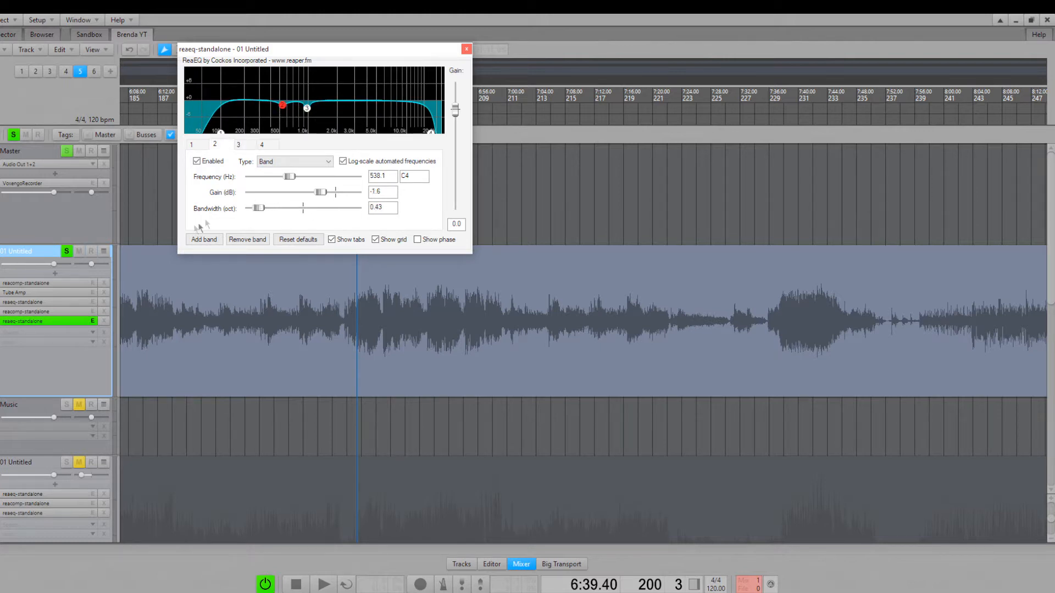
# Reshape the ReaEQ curve during playback, setting band 2 to 367.1 Hz, 2.2 dB gain and 1.38 oct bandwidth.
pyautogui.click(74, 243)
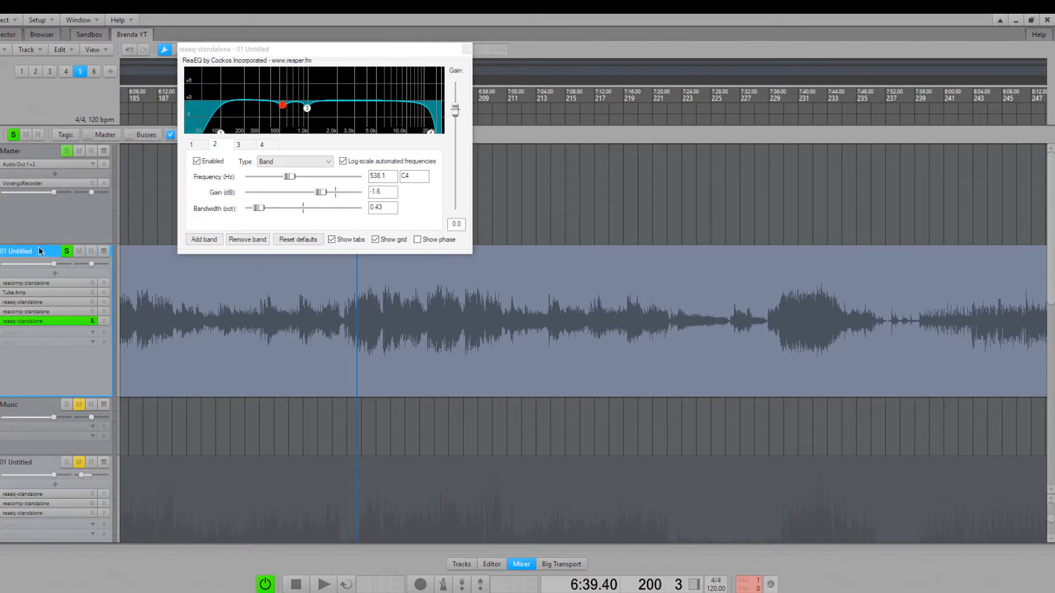
pyautogui.press('space')
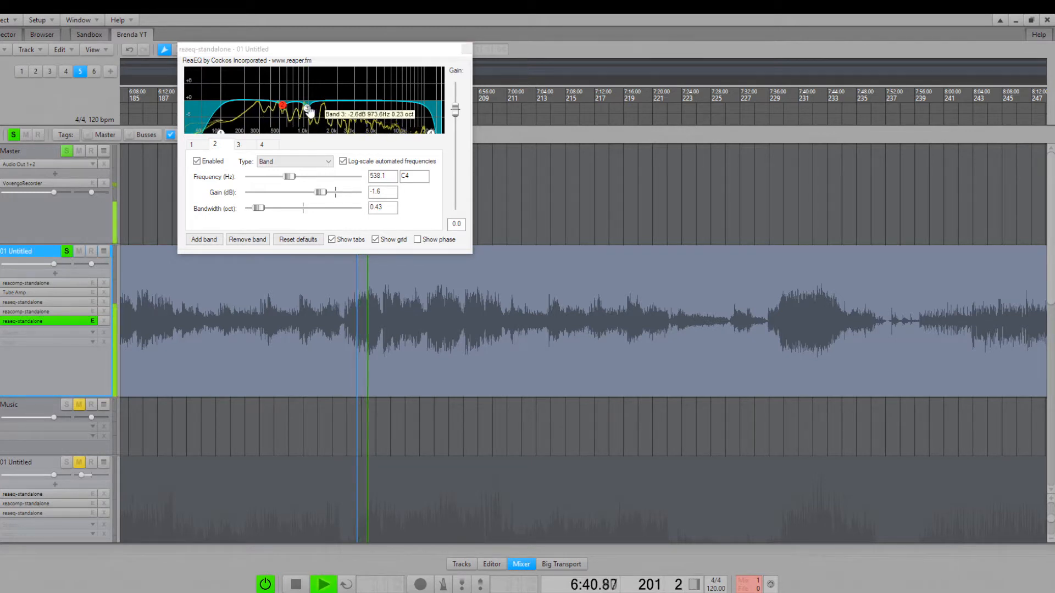
pyautogui.moveTo(307, 108); pyautogui.dragTo(318, 128)
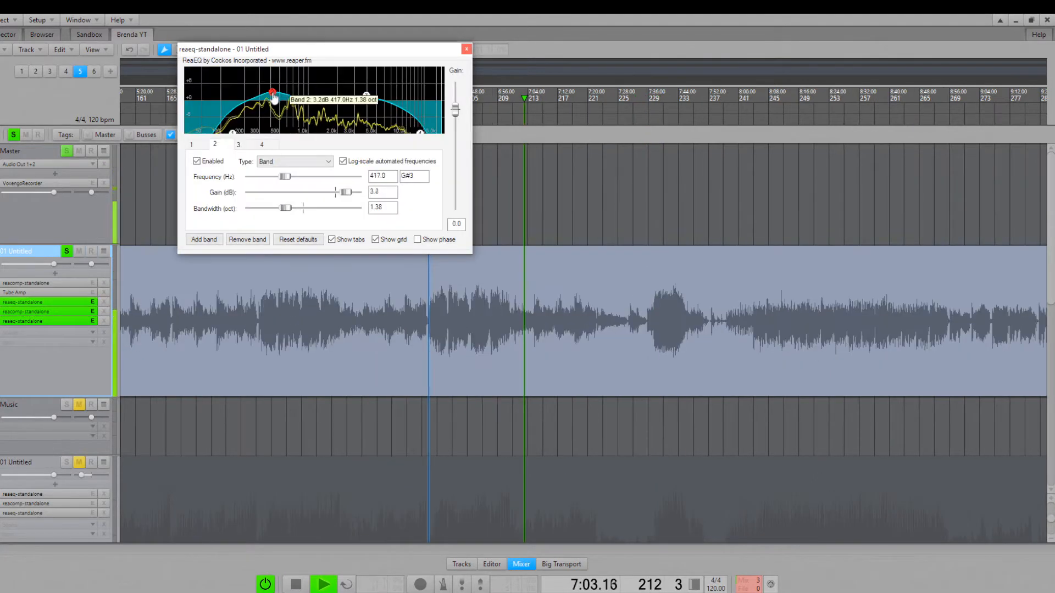
pyautogui.moveTo(274, 98)
pyautogui.mouseDown()
pyautogui.moveTo(244, 94)
pyautogui.moveTo(270, 100)
pyautogui.mouseUp()
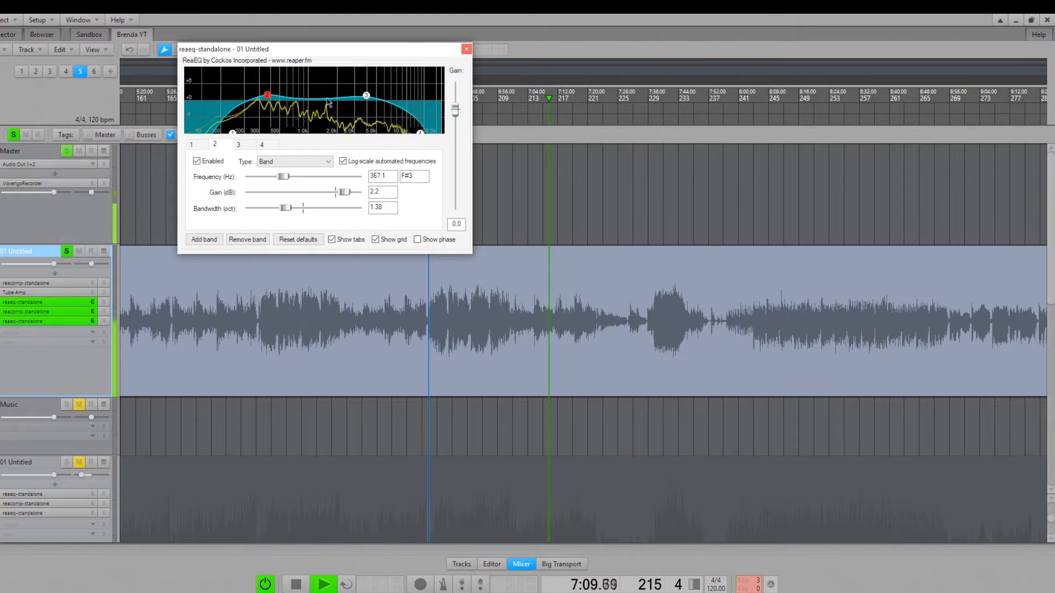
# Open the soloed track's Tube Amp effect, stop playback and load the Master Warmer preset from the Session Bank.
pyautogui.click(74, 293)
pyautogui.doubleClick(74, 292)
pyautogui.click(215, 82)
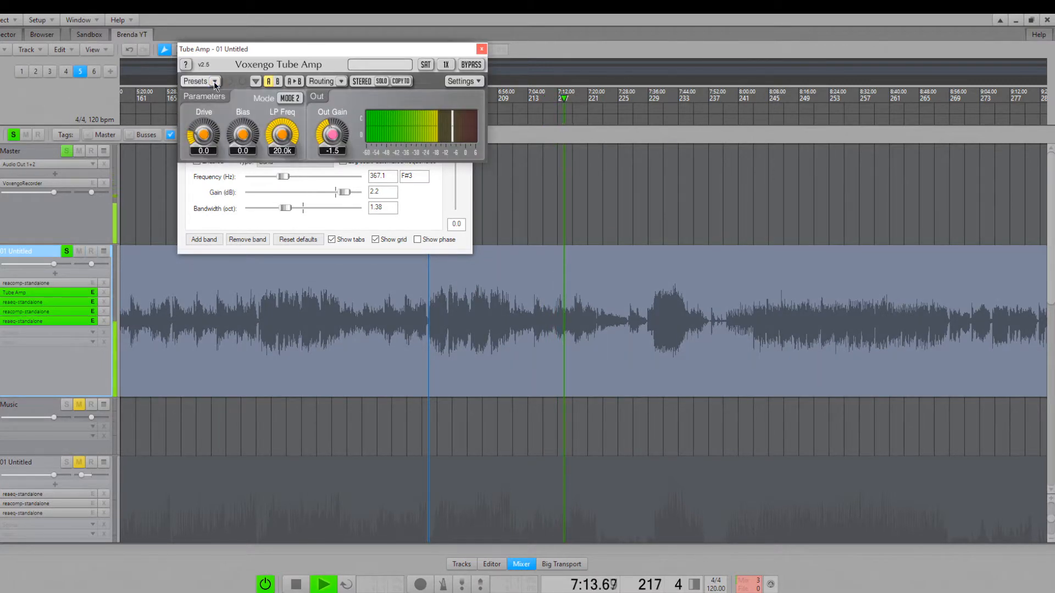
pyautogui.press('space')
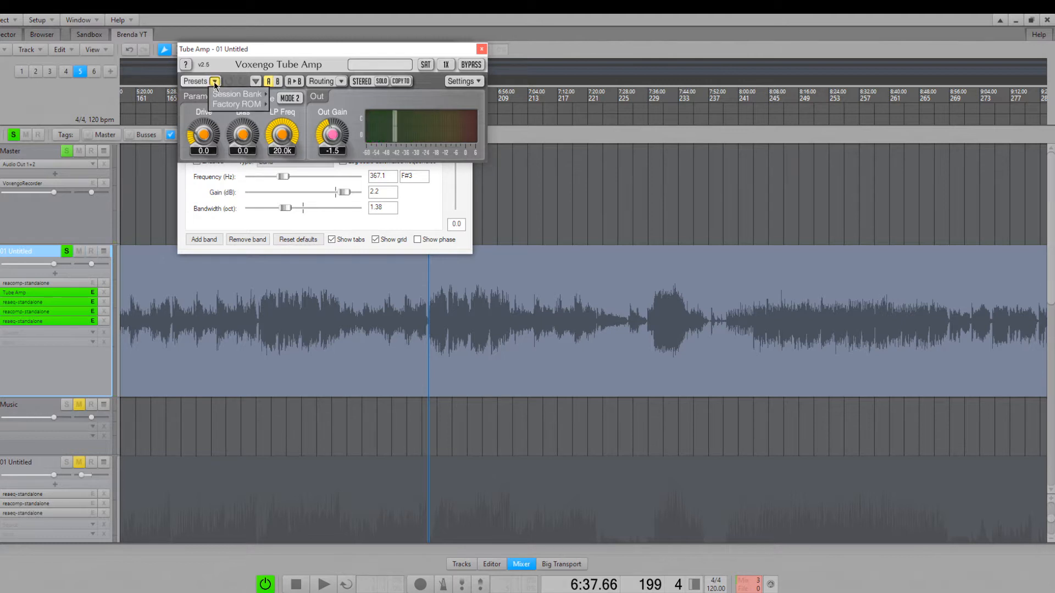
pyautogui.moveTo(234, 98)
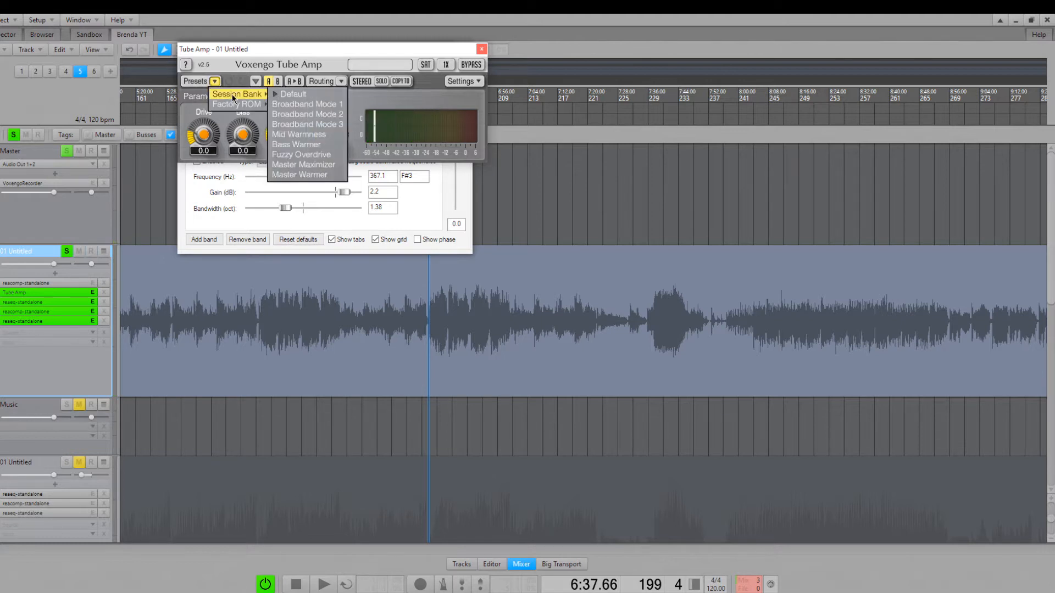
pyautogui.click(298, 175)
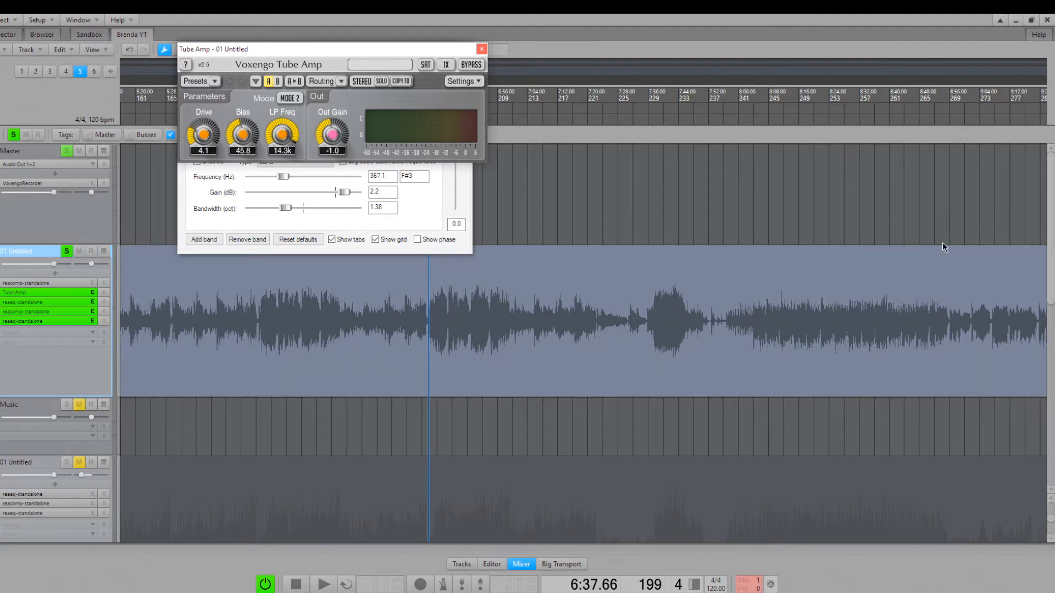
# Play the soloed track while comparing Tube Amp bypassed and active, and stop playback.
pyautogui.click(537, 203)
pyautogui.press('space')
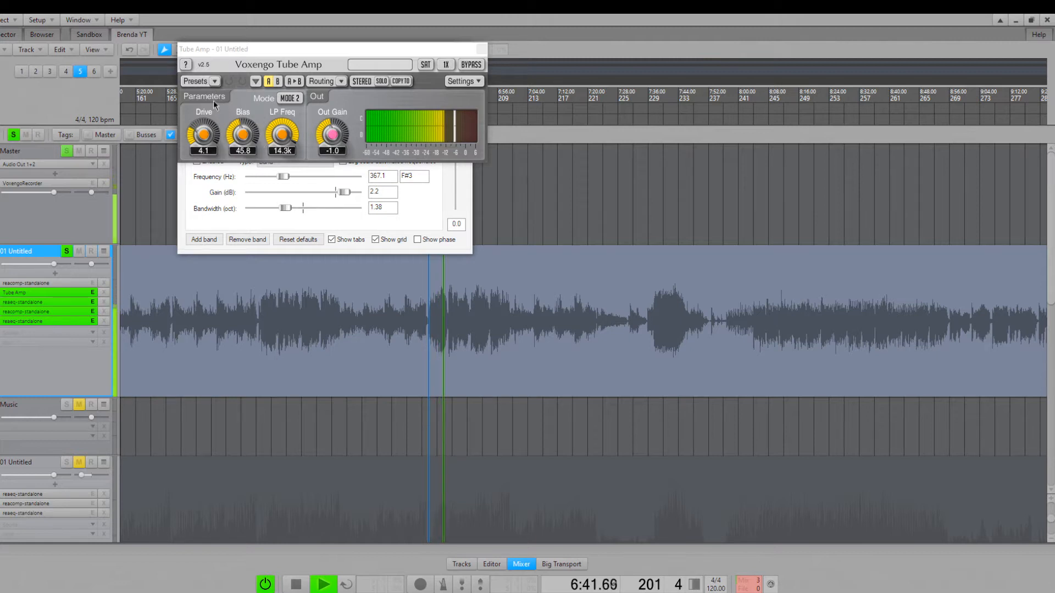
pyautogui.click(473, 65)
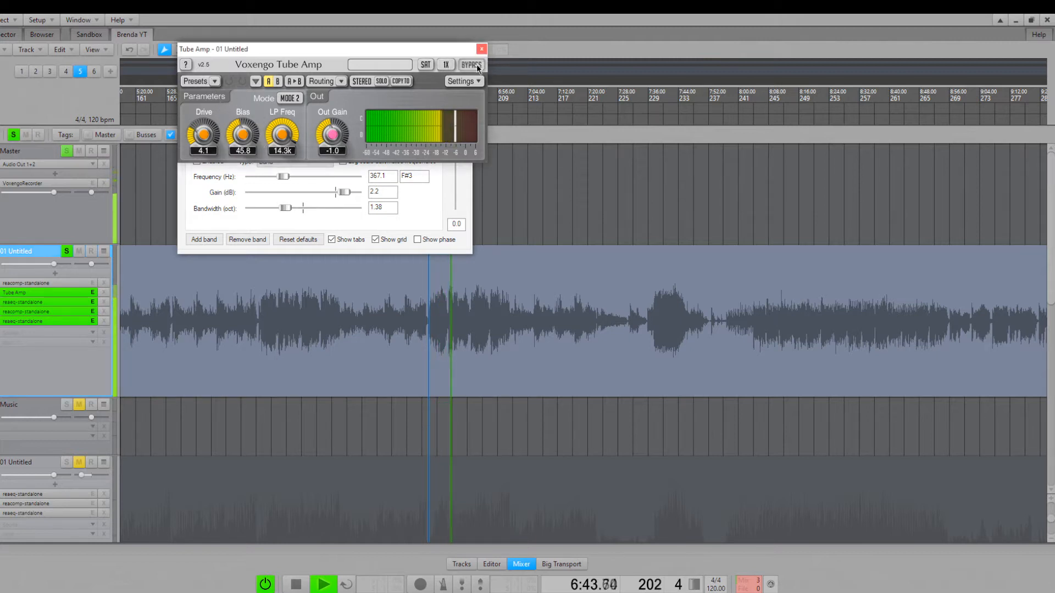
pyautogui.click(476, 66)
pyautogui.click(476, 67)
pyautogui.click(475, 67)
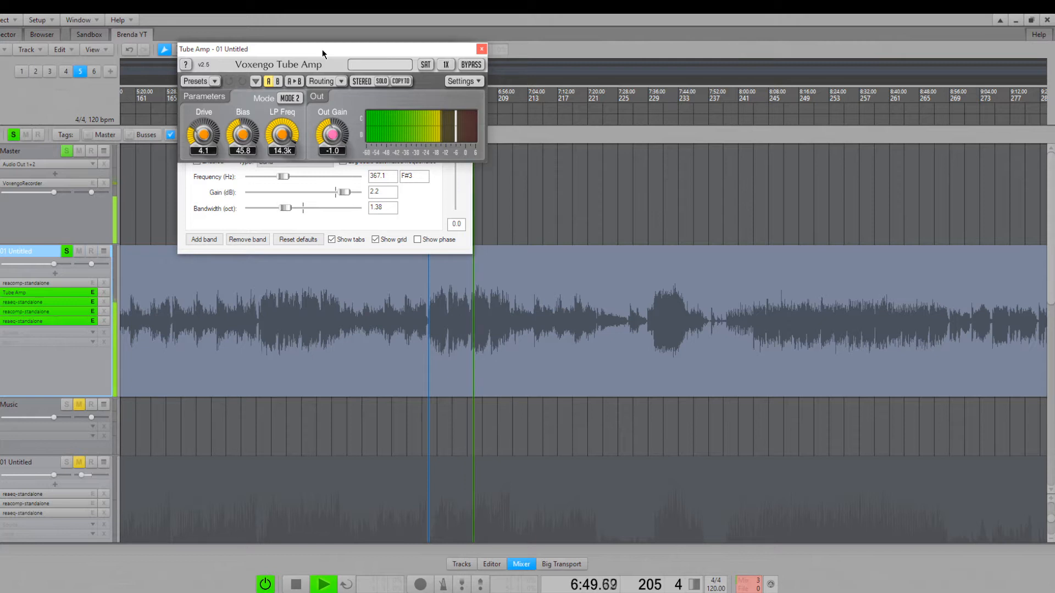
pyautogui.click(500, 174)
pyautogui.press('space')
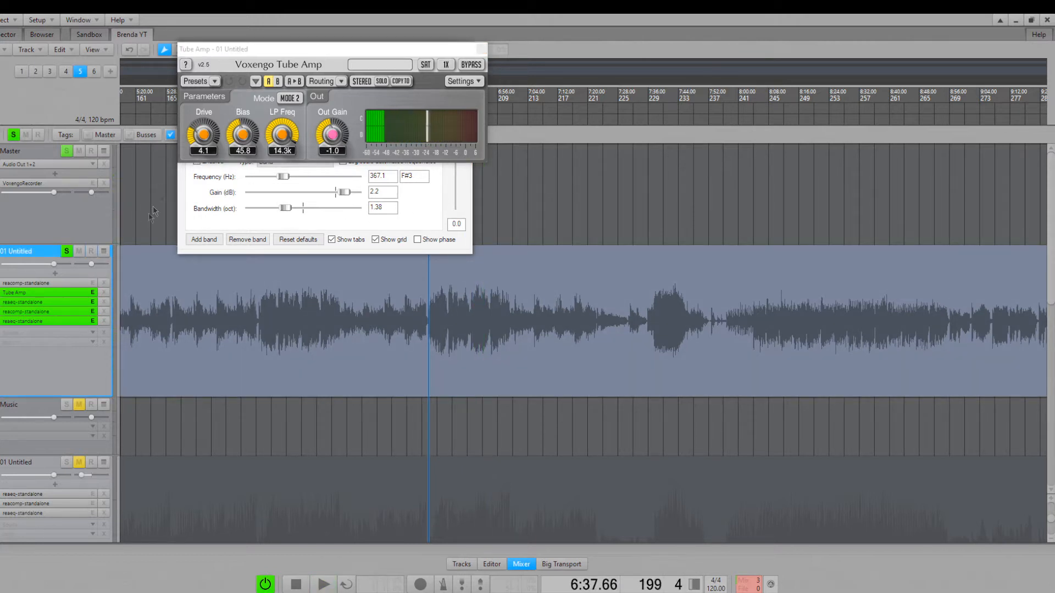
# Set the track's first ReaComp to threshold -25.4 dB, ratio 1.3:1, attack 2.0 ms and release 156 ms, with auto make-up on, during playback.
pyautogui.click(68, 284)
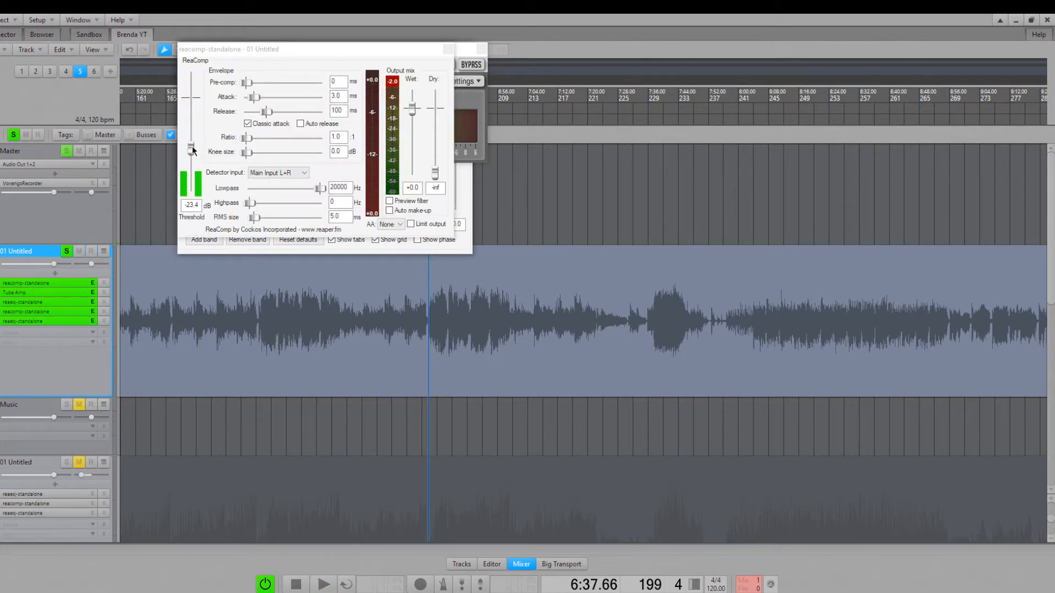
pyautogui.press('space')
pyautogui.moveTo(247, 139); pyautogui.dragTo(268, 113)
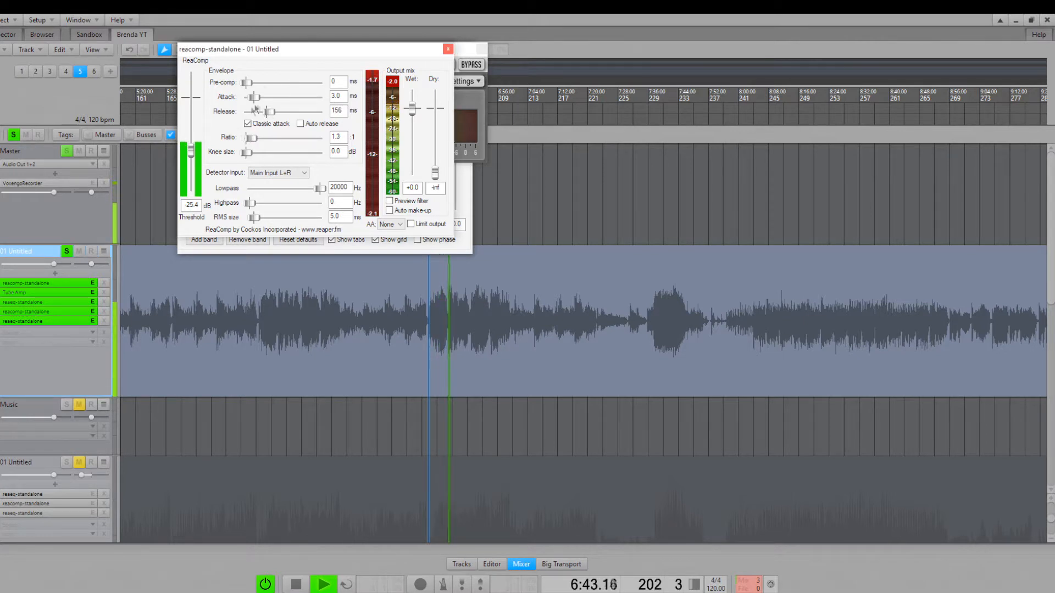
pyautogui.moveTo(253, 97); pyautogui.dragTo(254, 98)
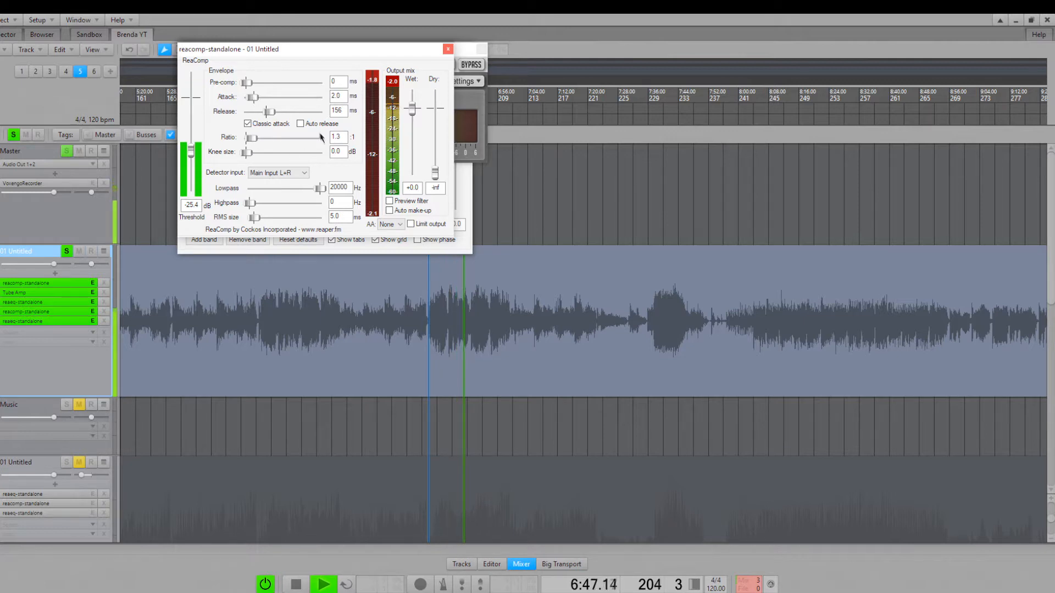
pyautogui.click(395, 211)
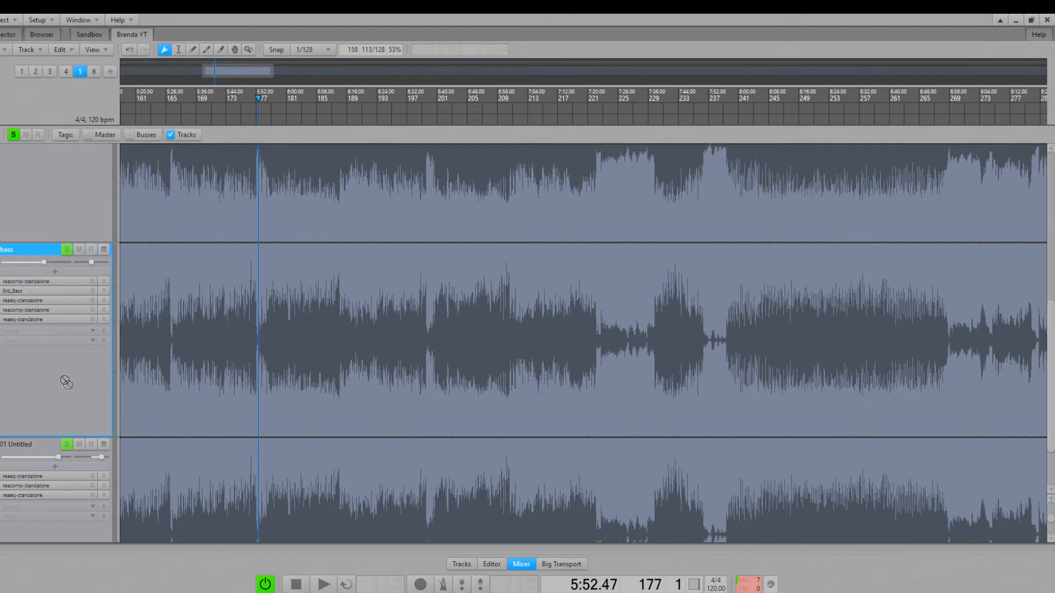
# Move the bass track to the end of the track list and clear all track solos.
pyautogui.scroll(-3, 39, 412)
pyautogui.moveTo(66, 382); pyautogui.dragTo(33, 438)
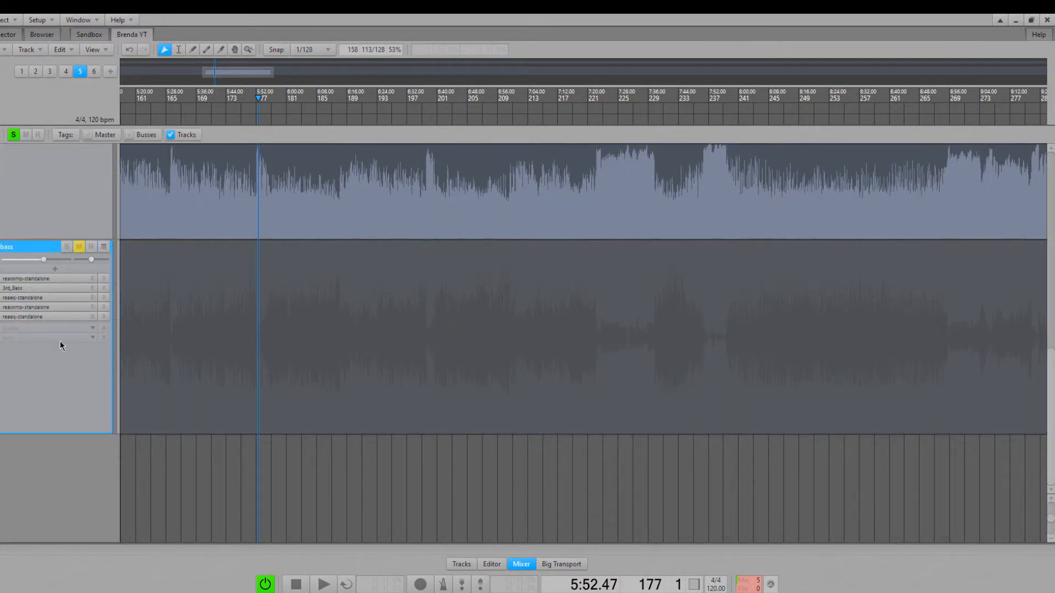
pyautogui.scroll(2, 55, 358)
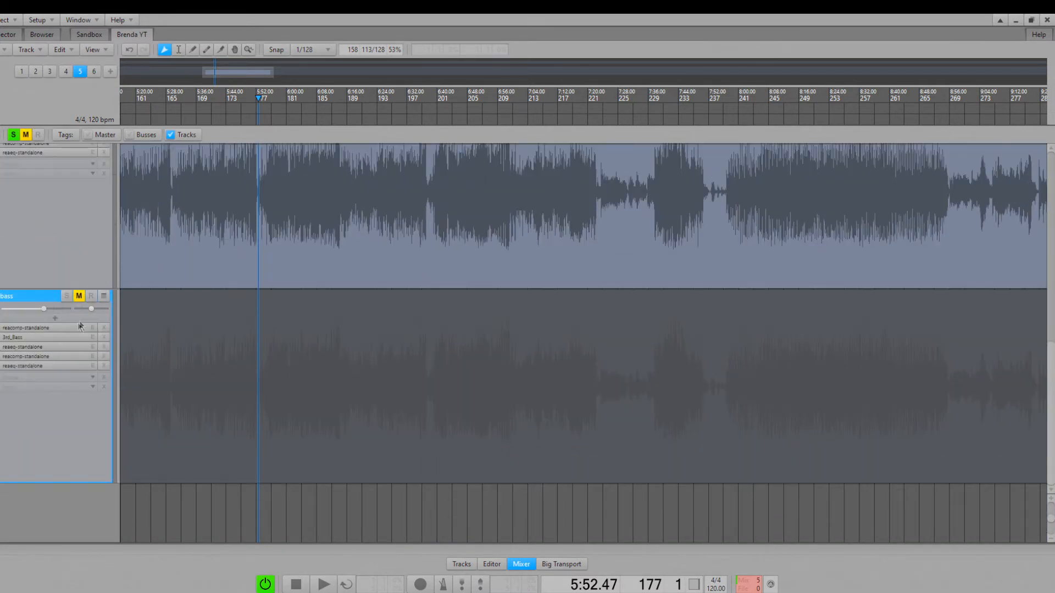
pyautogui.click(14, 135)
pyautogui.scroll(6, 24, 251)
pyautogui.scroll(14, 25, 252)
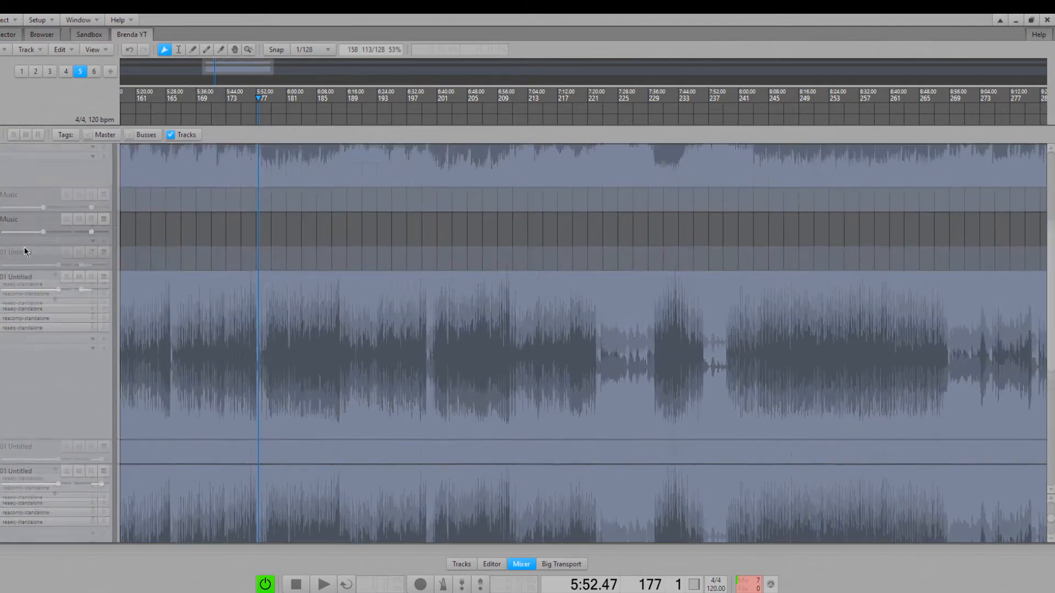
# Make the Music track taller to reveal its effects and open its Ozone Imager.
pyautogui.scroll(-3, 24, 251)
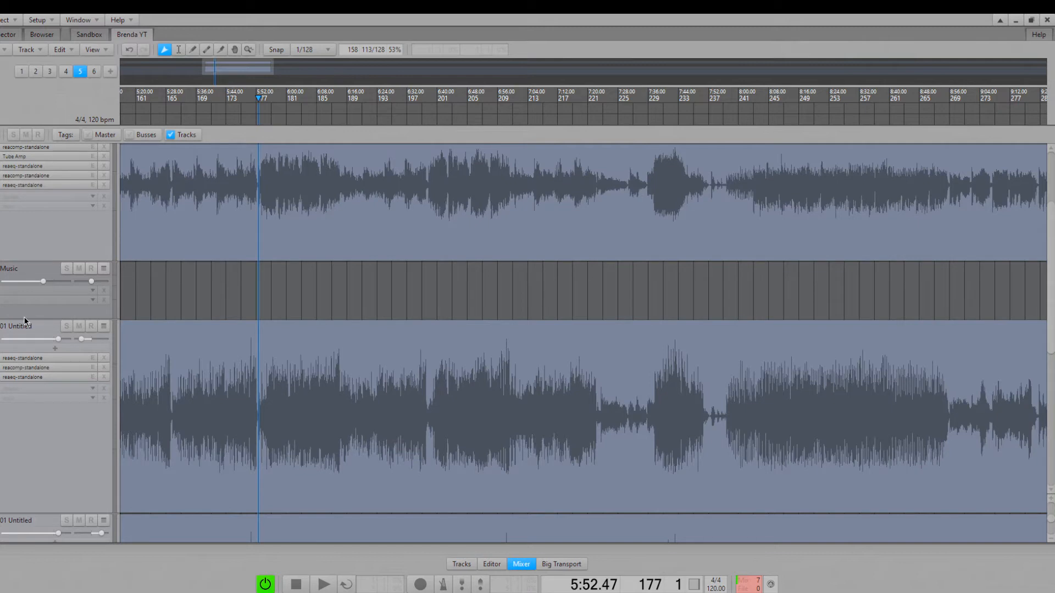
pyautogui.moveTo(24, 318); pyautogui.dragTo(24, 367)
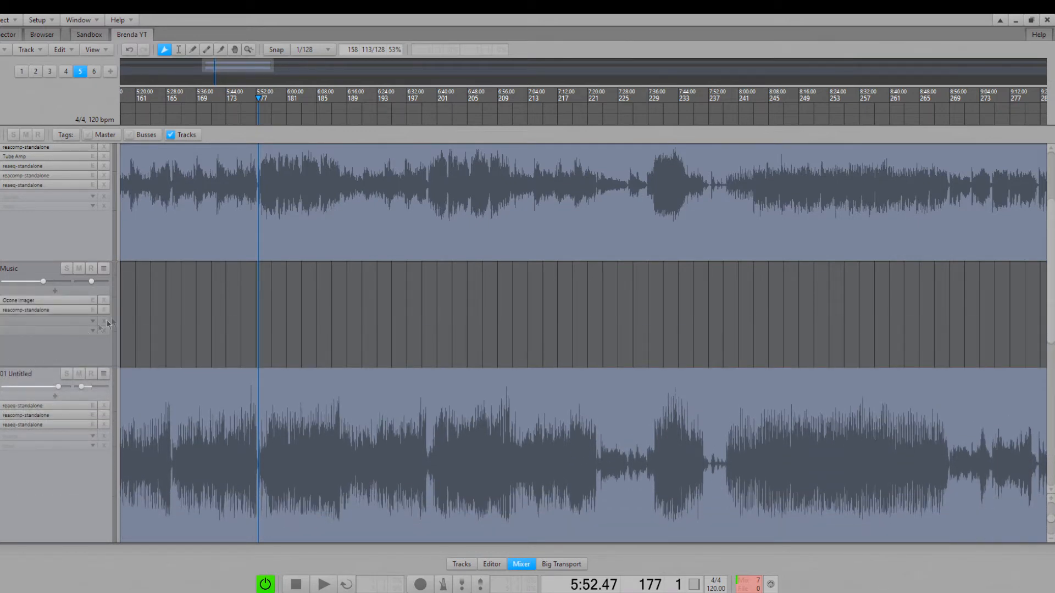
pyautogui.scroll(-2, 118, 312)
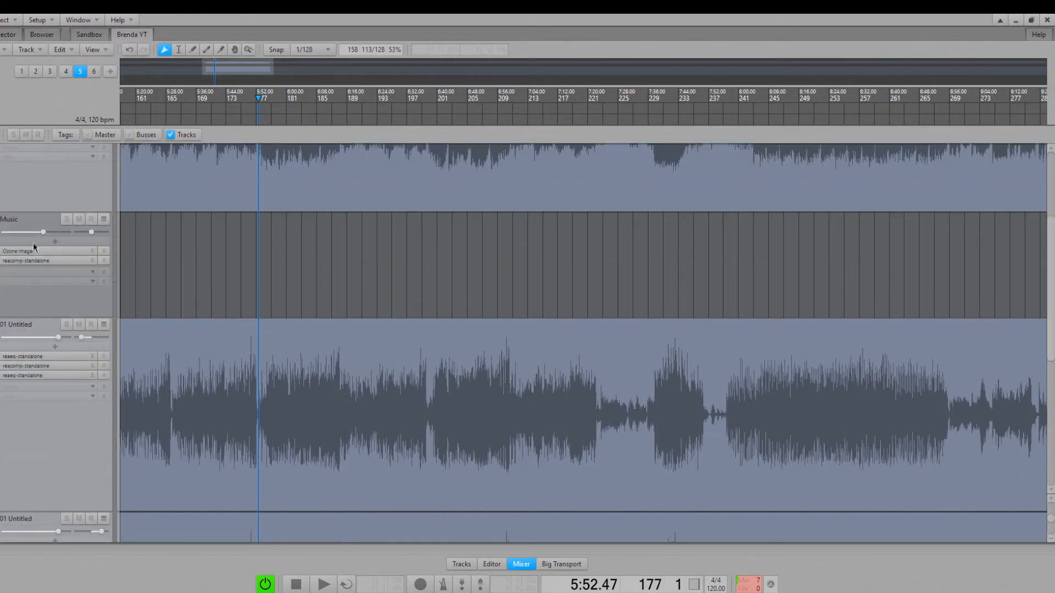
pyautogui.doubleClick(30, 250)
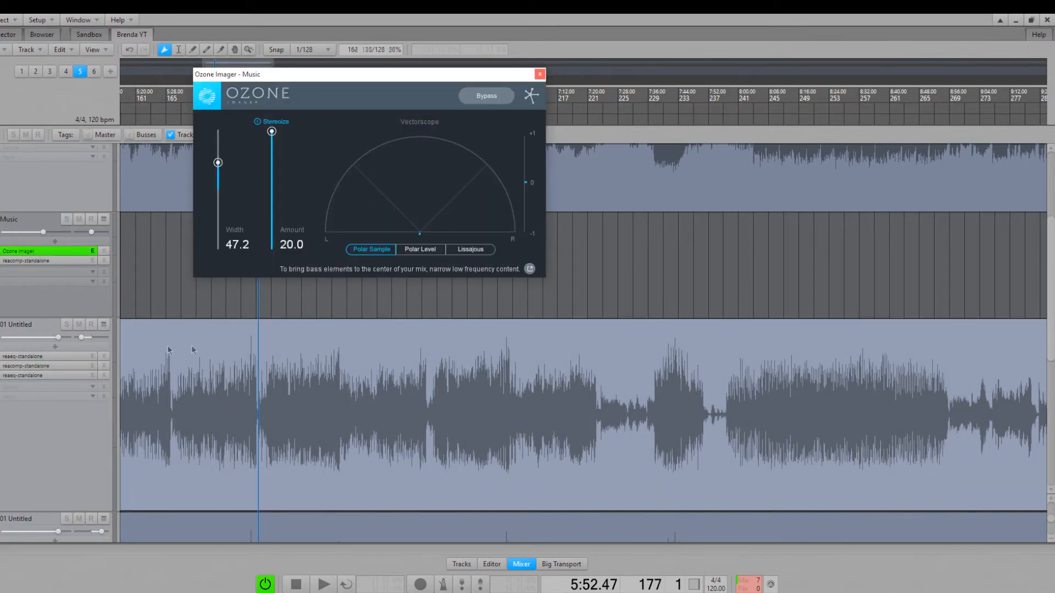
# Place the playhead at about 5:20, solo the Music track and start playback.
pyautogui.click(194, 298)
pyautogui.moveTo(178, 296); pyautogui.dragTo(140, 272)
pyautogui.click(67, 220)
pyautogui.press('space')
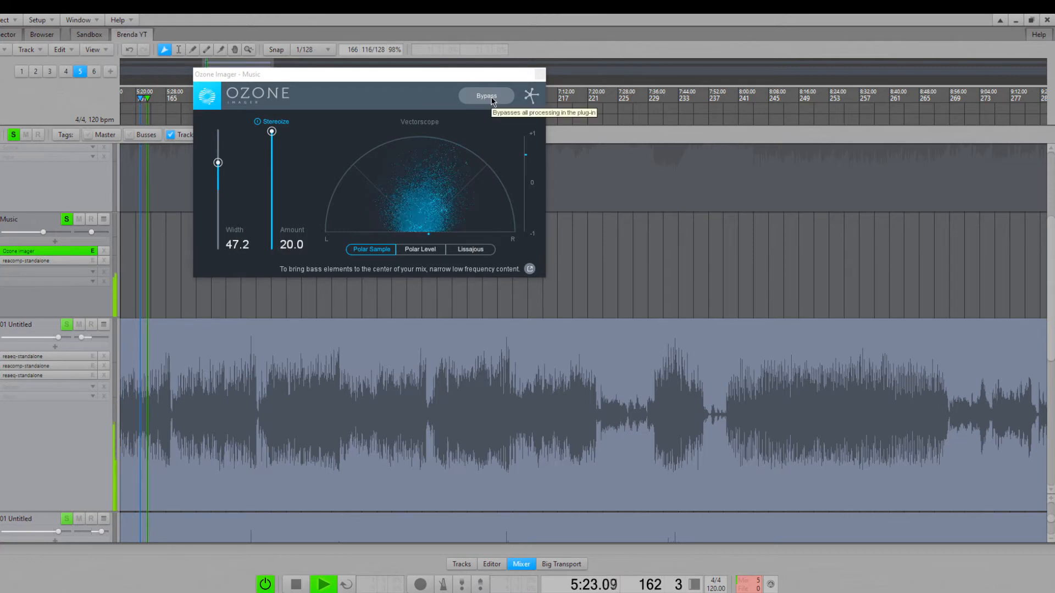
# Compare Ozone Imager bypassed and active on the Music track during playback, including the section around 8:19, and stop playback.
pyautogui.click(492, 97)
pyautogui.click(812, 308)
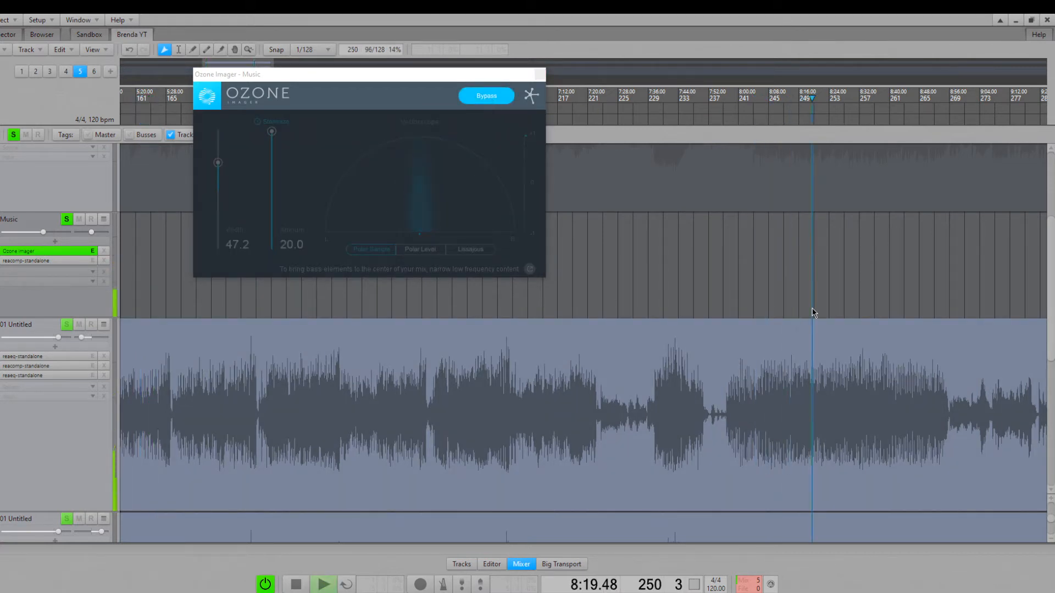
pyautogui.scroll(-3, 678, 303)
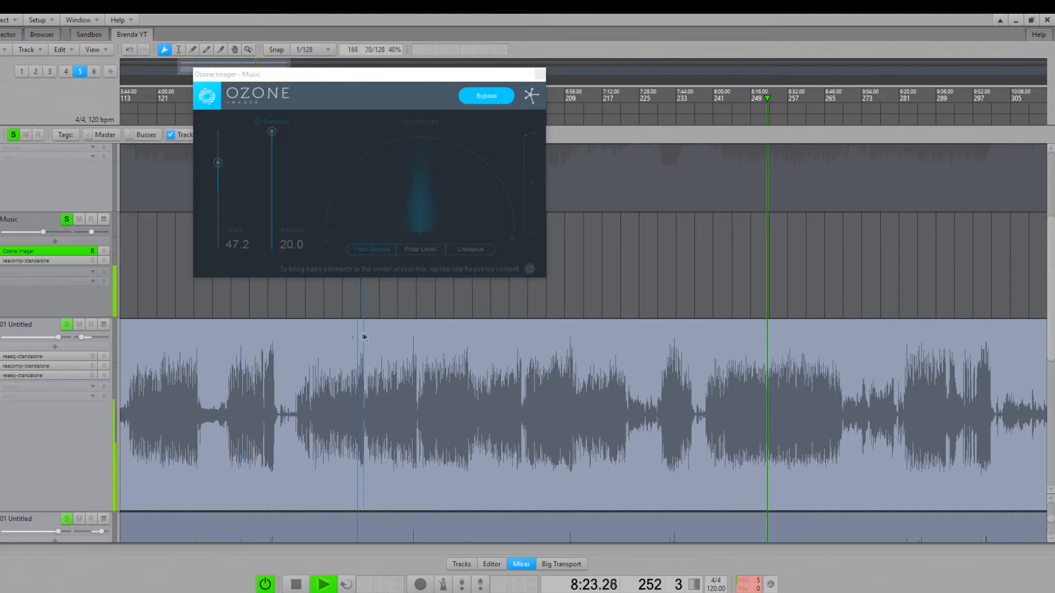
pyautogui.click(493, 99)
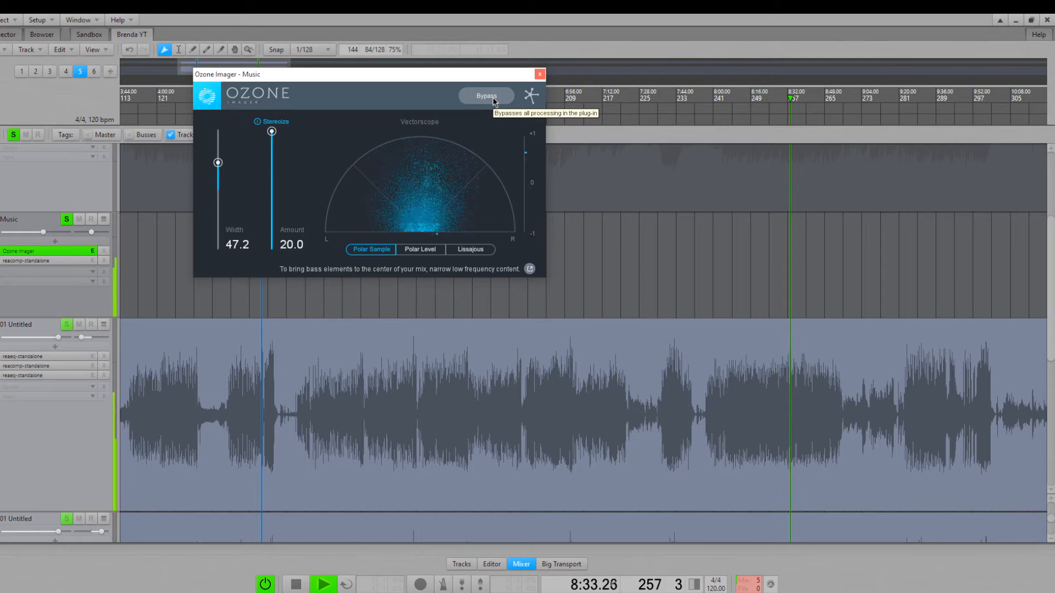
pyautogui.click(594, 252)
pyautogui.press('space')
# Add the bass track to the solo and play the mix from about 8:16.
pyautogui.scroll(-2, 200, 332)
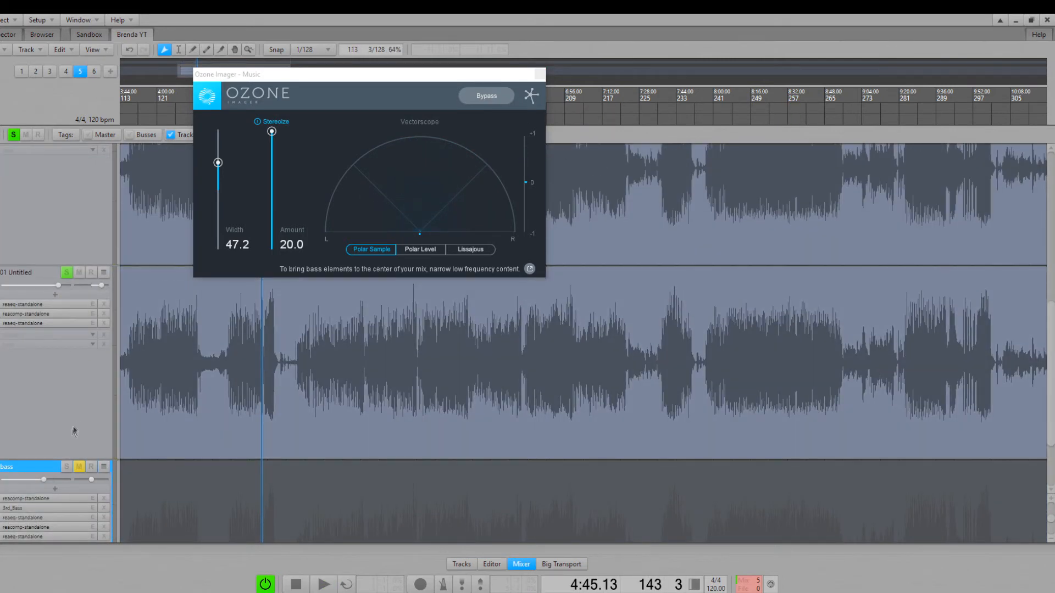
pyautogui.click(67, 467)
pyautogui.press('space')
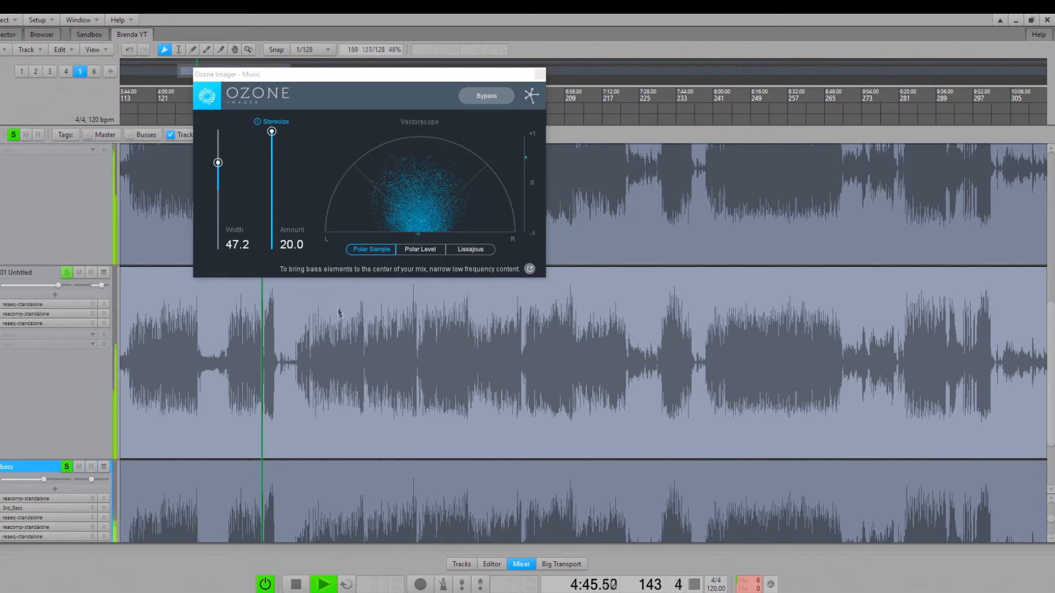
pyautogui.click(755, 386)
pyautogui.press('space')
pyautogui.press('space')
# Fine-tune the bass track's volume by ear against the Music track during playback.
pyautogui.moveTo(43, 479)
pyautogui.mouseDown()
pyautogui.moveTo(64, 480)
pyautogui.moveTo(48, 480)
pyautogui.mouseUp()
pyautogui.scroll(-3, 47, 480)
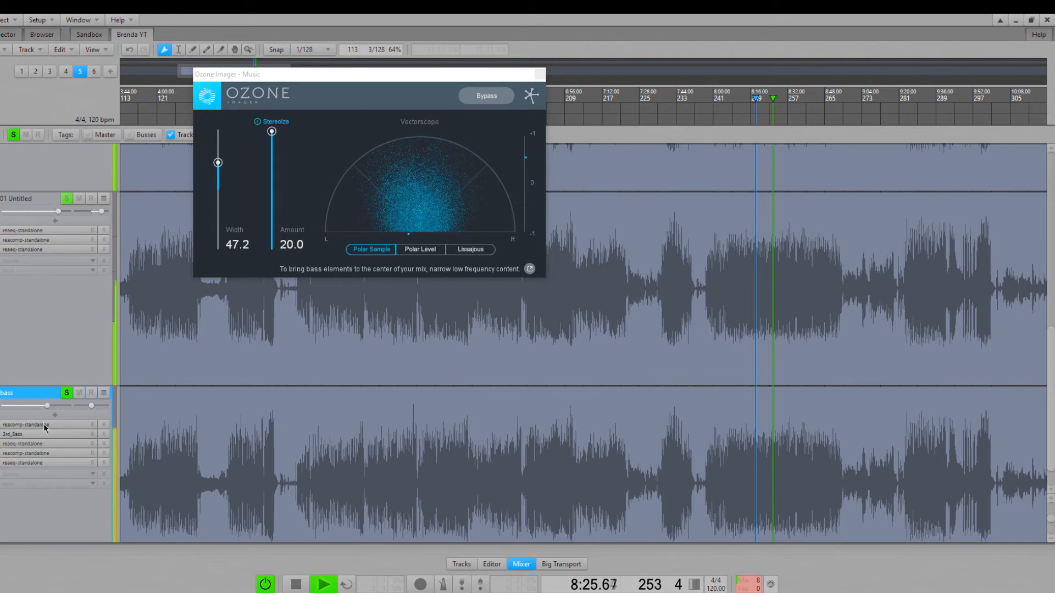
pyautogui.moveTo(47, 406); pyautogui.dragTo(48, 406)
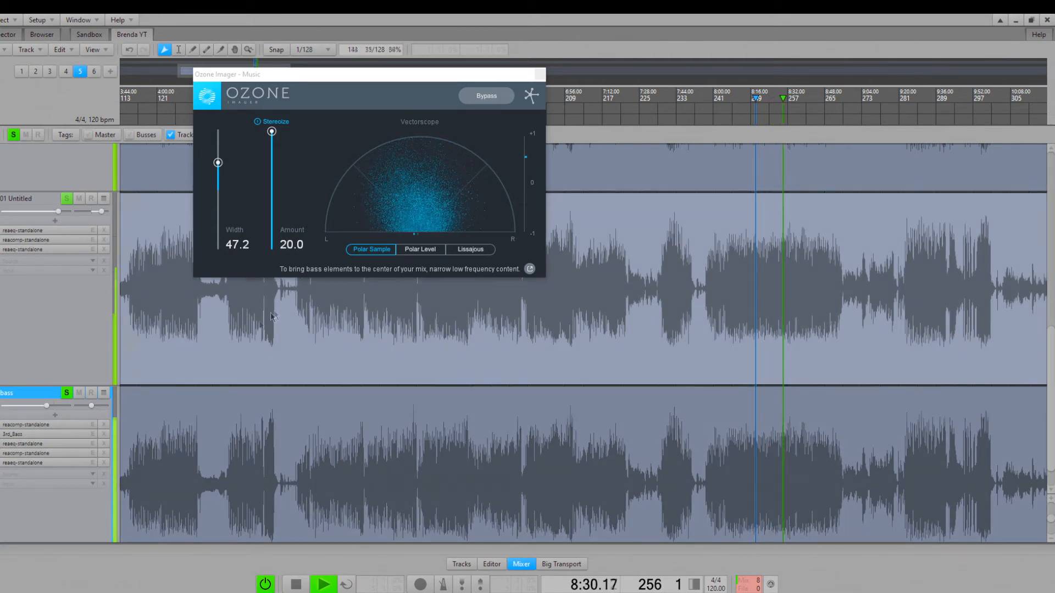
pyautogui.moveTo(45, 408)
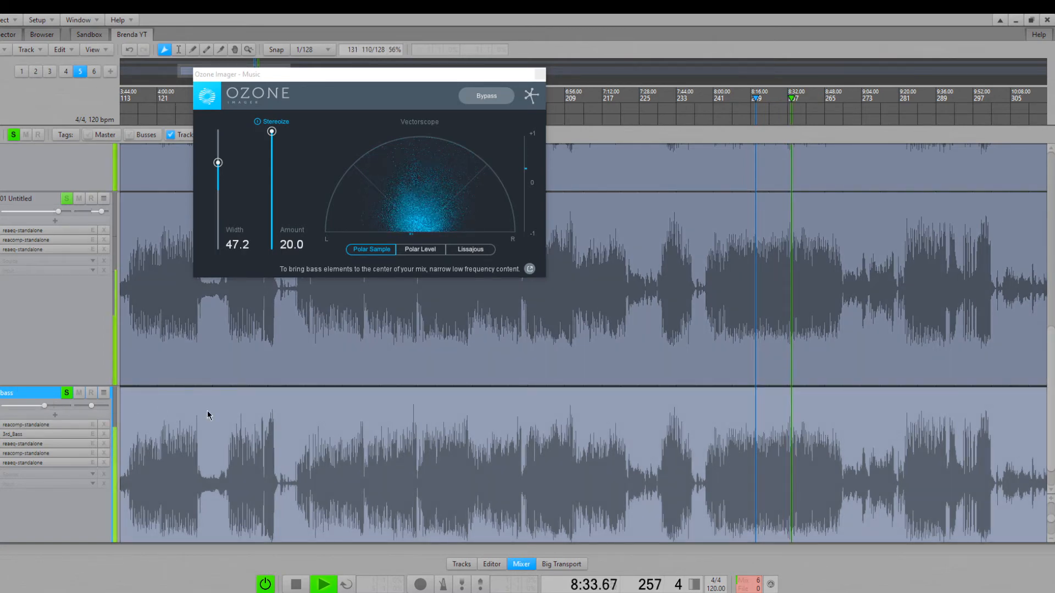
# Add the 01 Untitled track with the Tube Amp effect to the solo during playback and close Ozone Imager.
pyautogui.scroll(2, 208, 414)
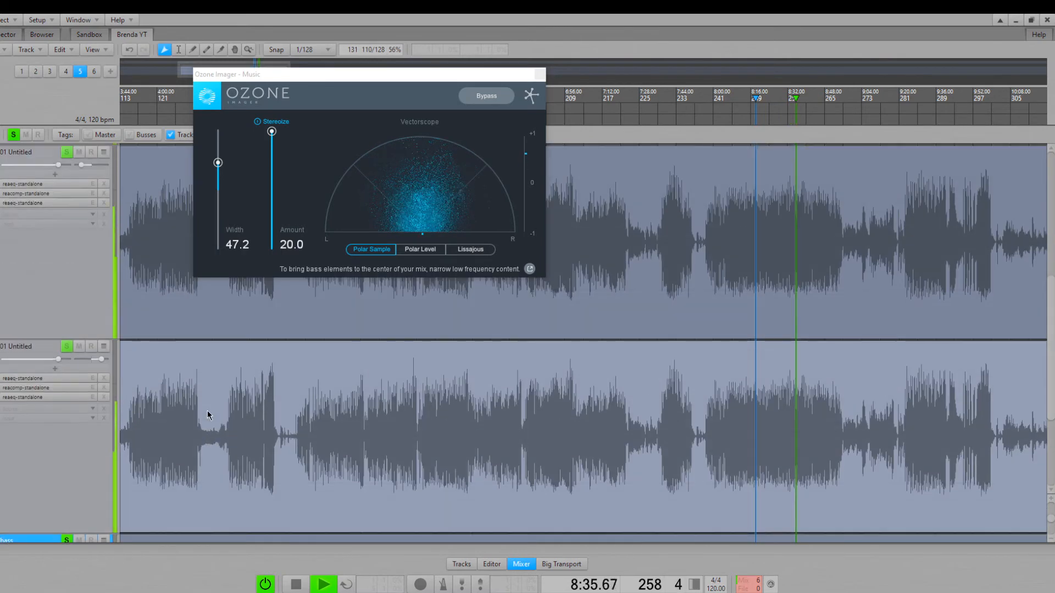
pyautogui.scroll(3, 209, 416)
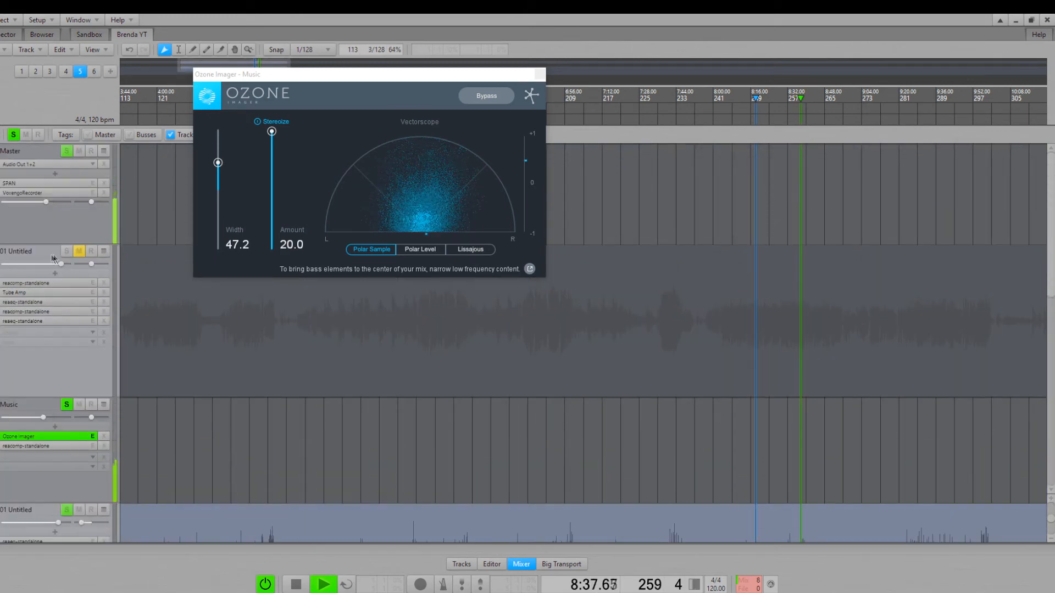
pyautogui.click(68, 252)
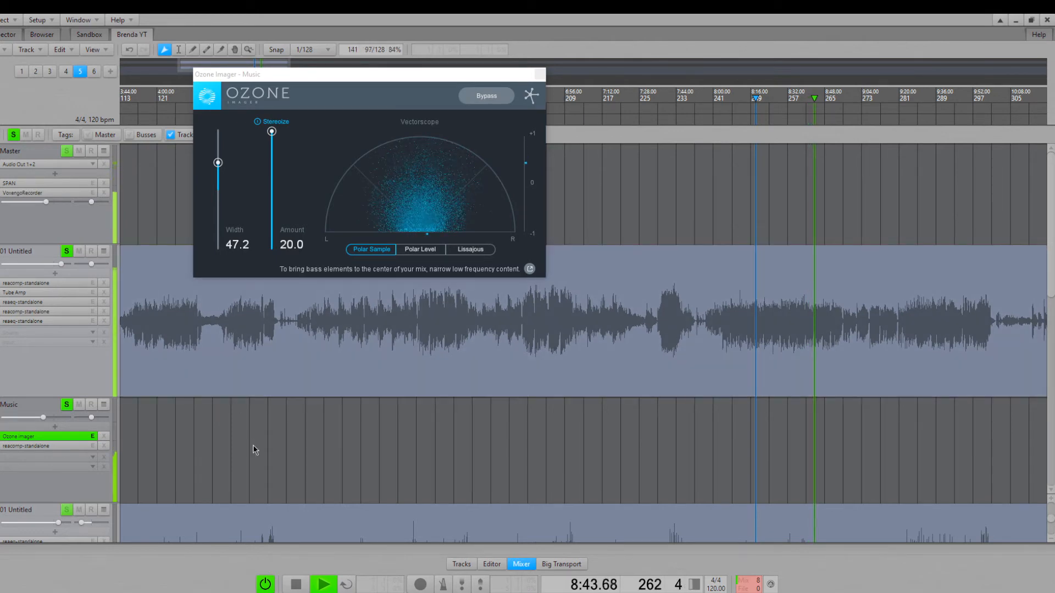
pyautogui.moveTo(528, 75); pyautogui.dragTo(445, 74)
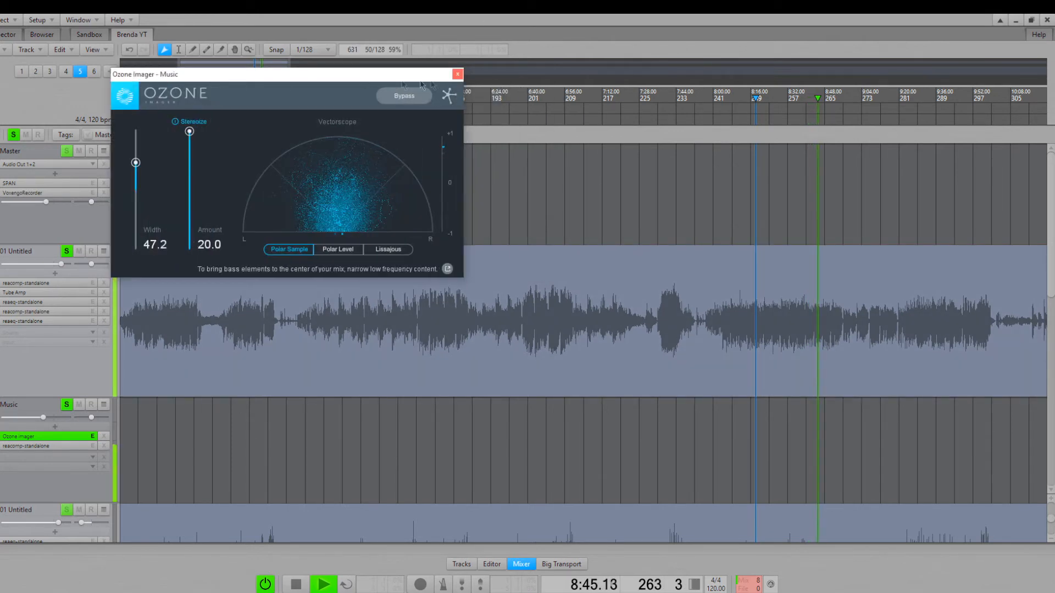
pyautogui.click(458, 74)
pyautogui.scroll(-4, 322, 223)
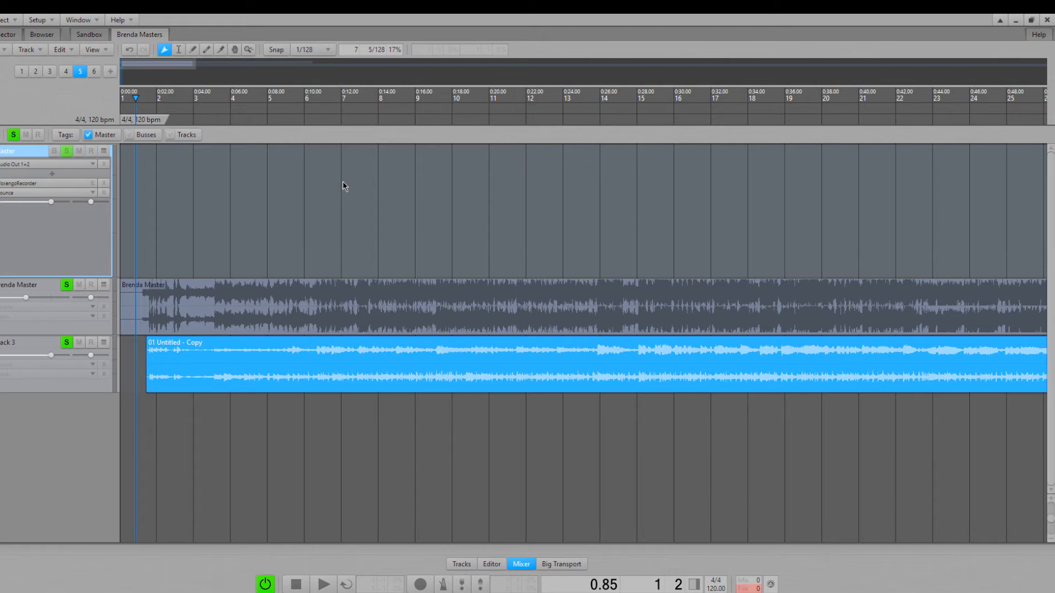
# In the masters project, place the playhead at about 1 second, mute the finished master track and solo Track 3.
pyautogui.click(230, 314)
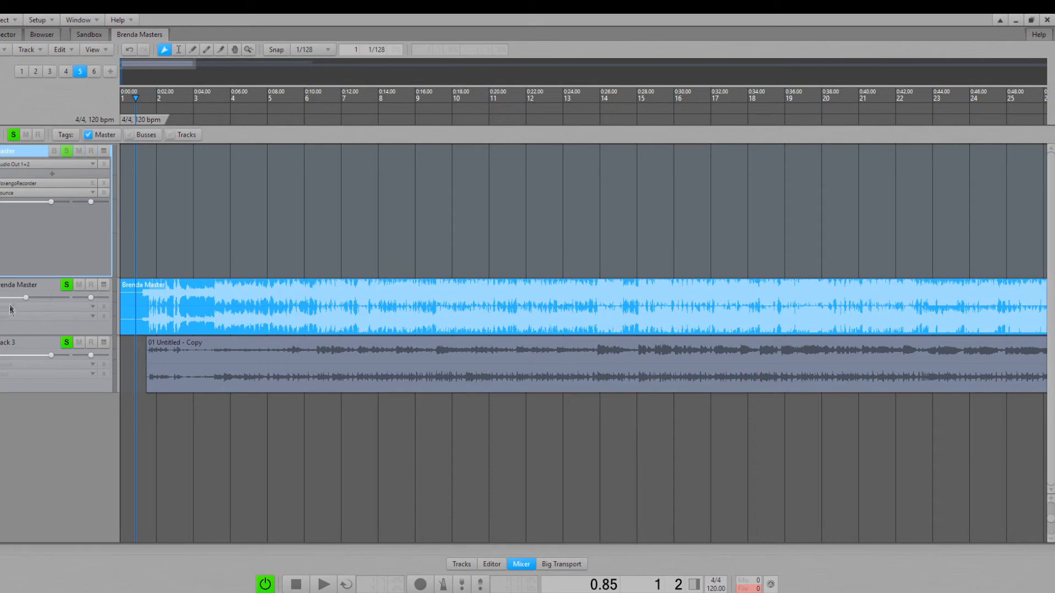
pyautogui.moveTo(135, 302); pyautogui.dragTo(139, 303)
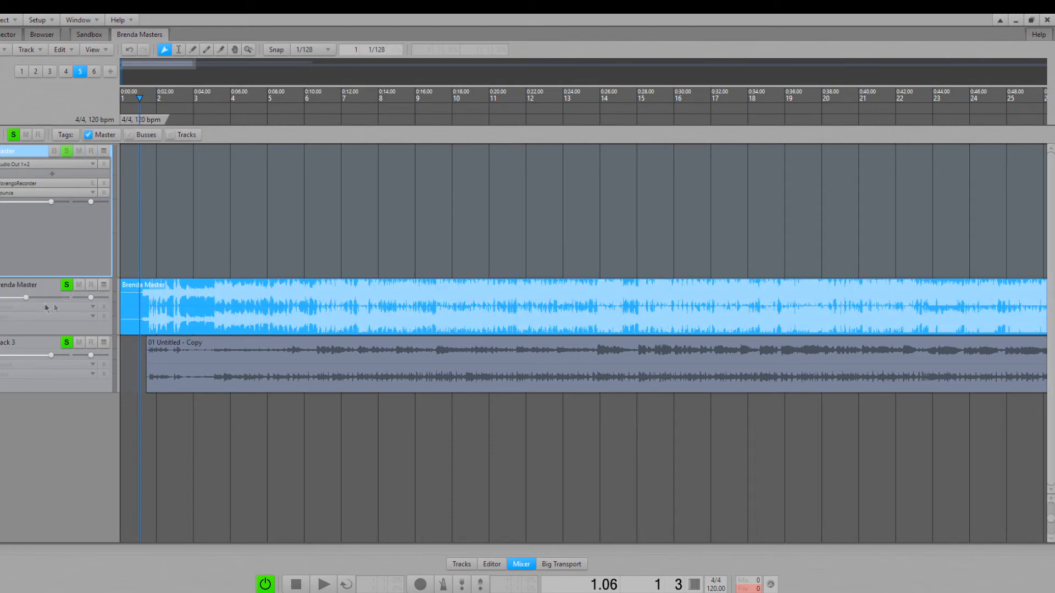
pyautogui.click(79, 284)
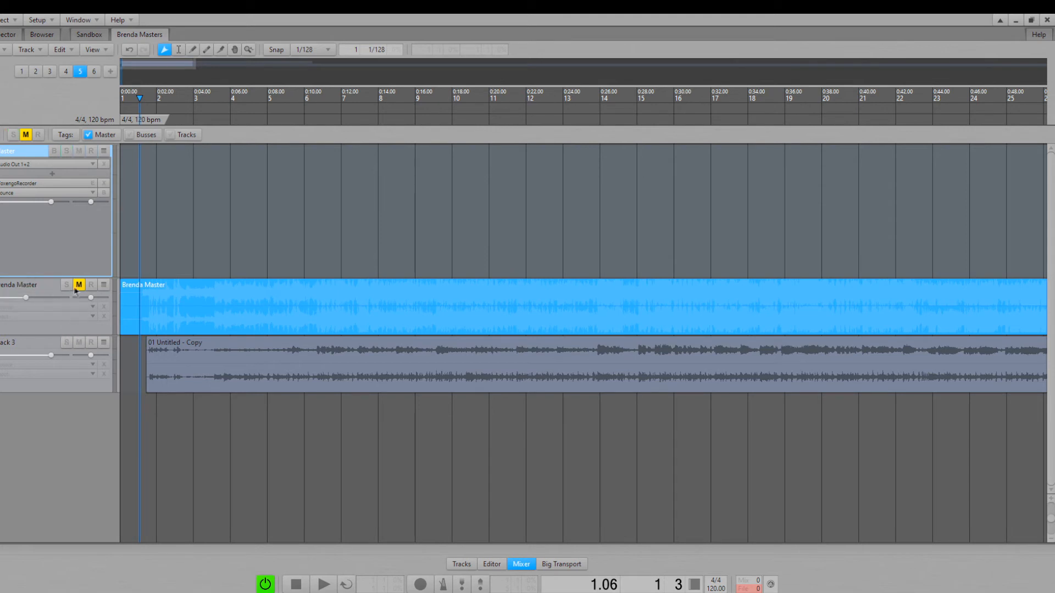
pyautogui.click(79, 285)
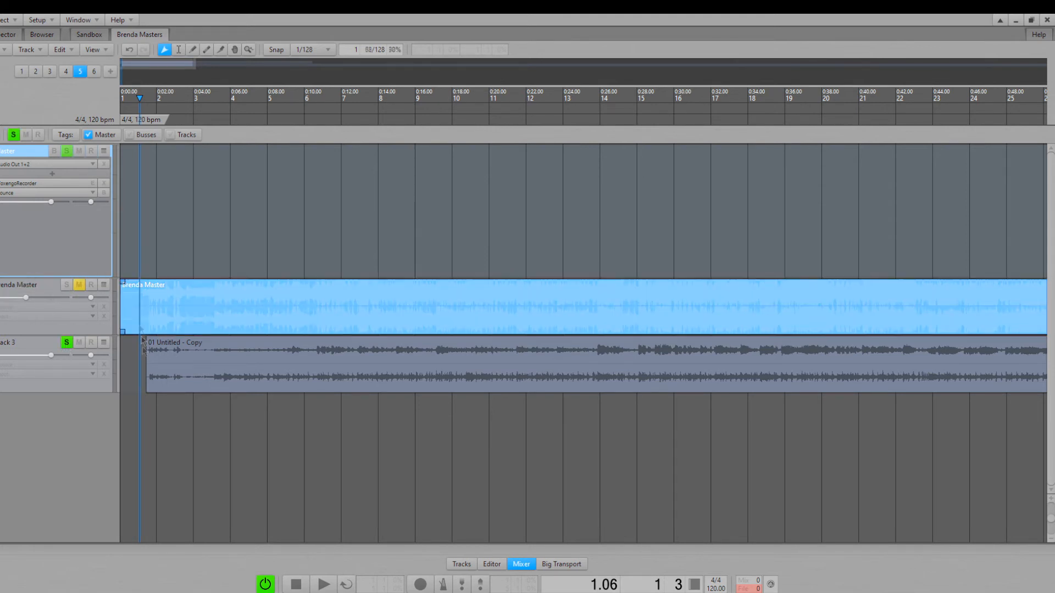
# Play the original recording on Track 3 and switch the solo to the finished master during playback to compare them.
pyautogui.click(247, 361)
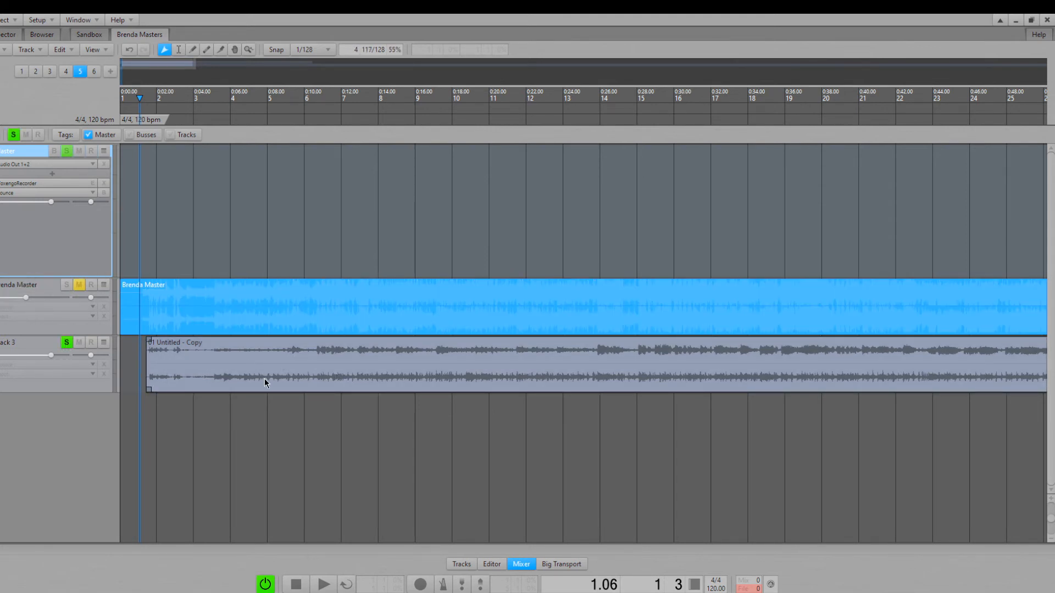
pyautogui.press('space')
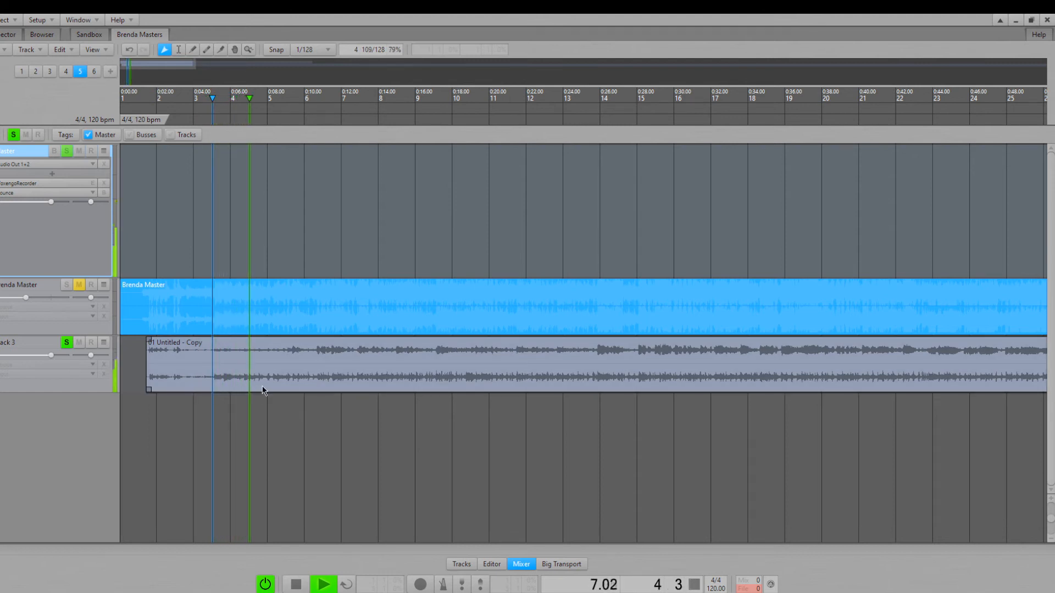
pyautogui.click(140, 351)
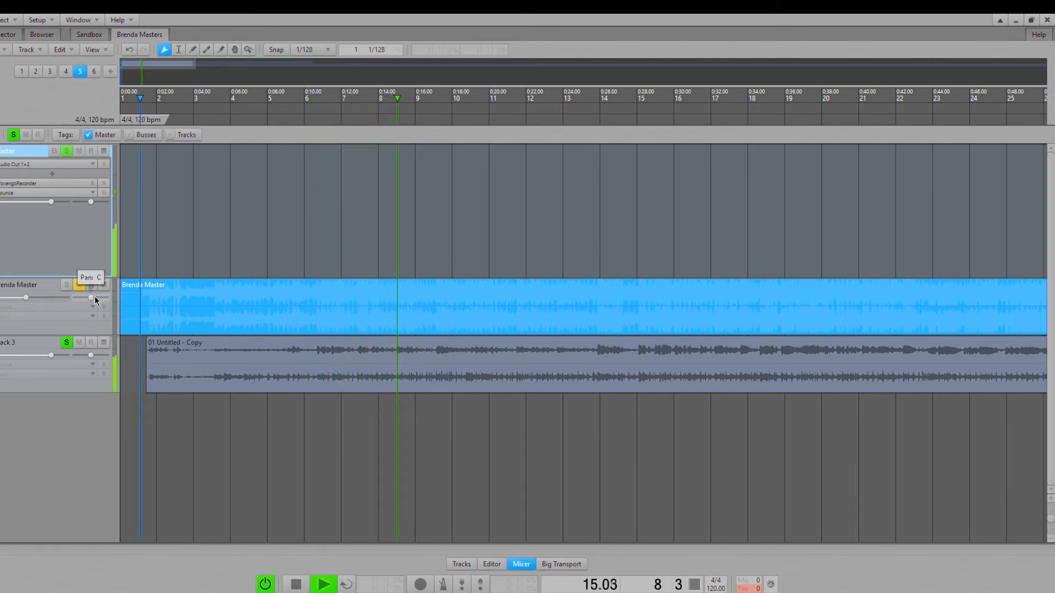
pyautogui.click(68, 287)
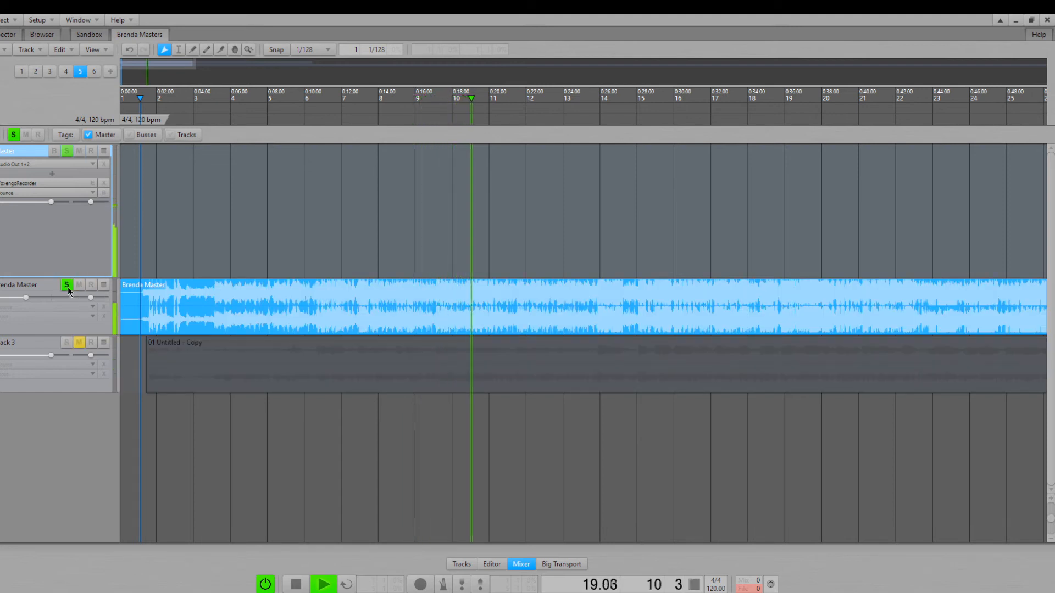